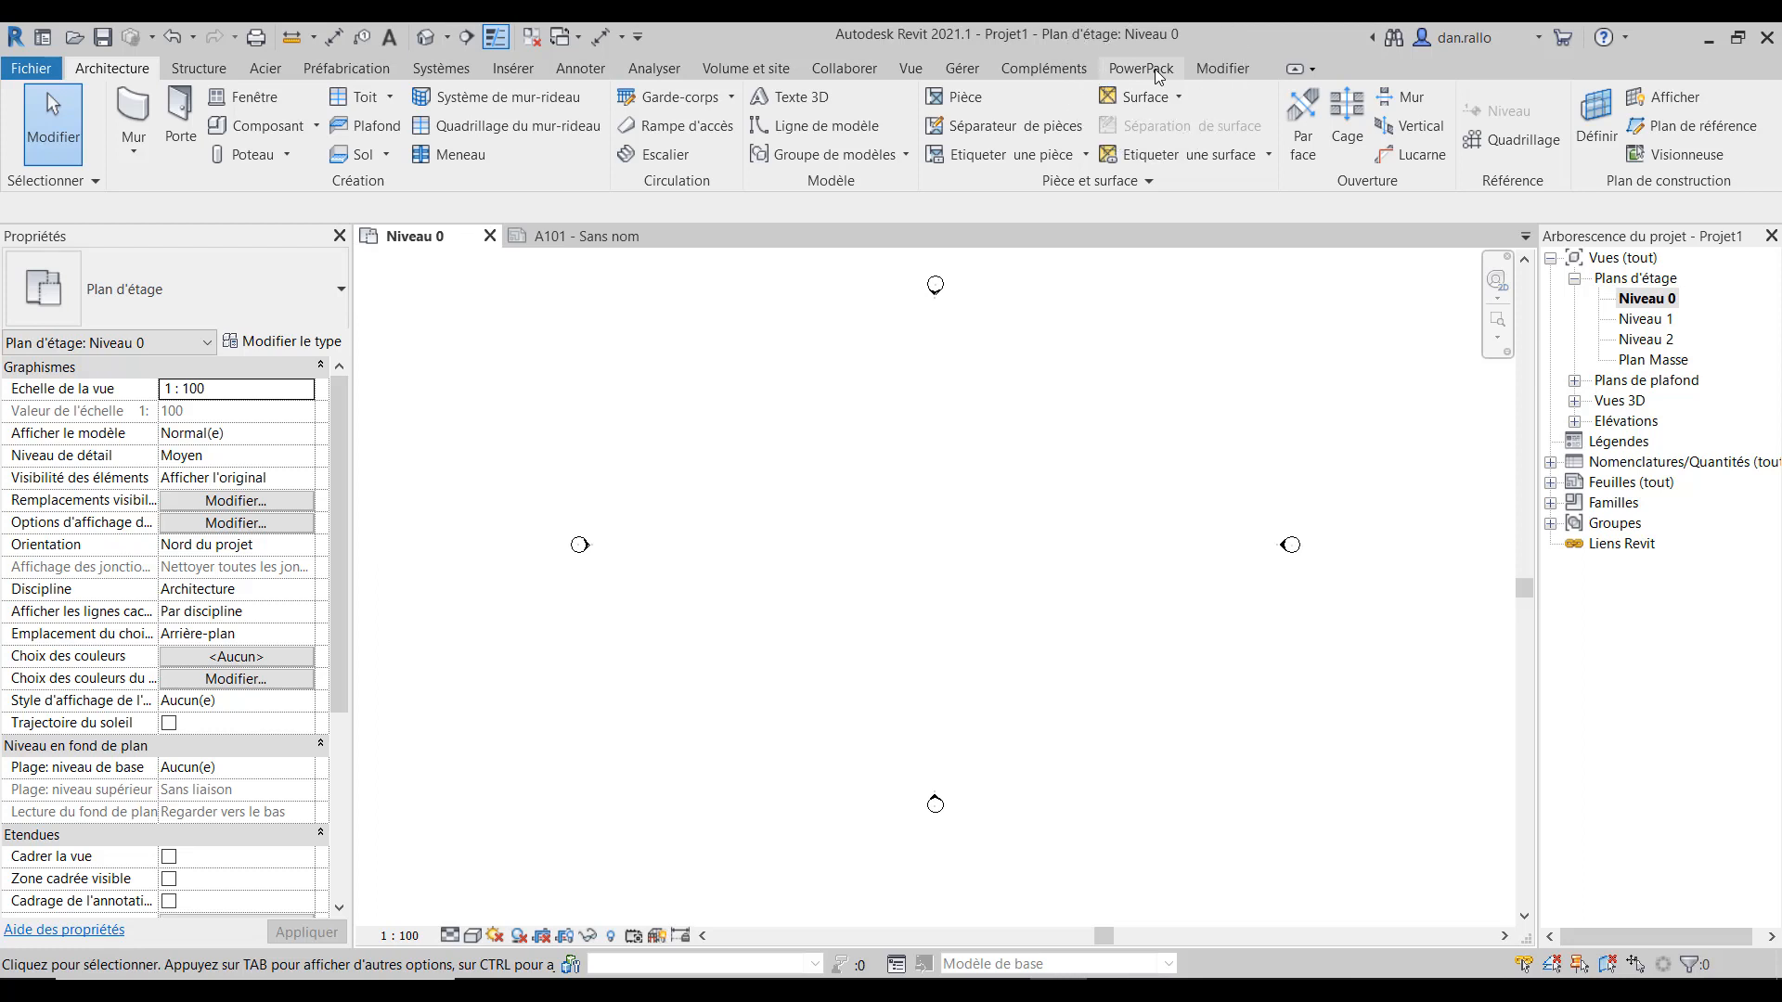
# Step: Check the availability of PowerPack's Placer des vues command in the Niveau 0 floor plan and in the {3D} view
pyautogui.click(1158, 77)
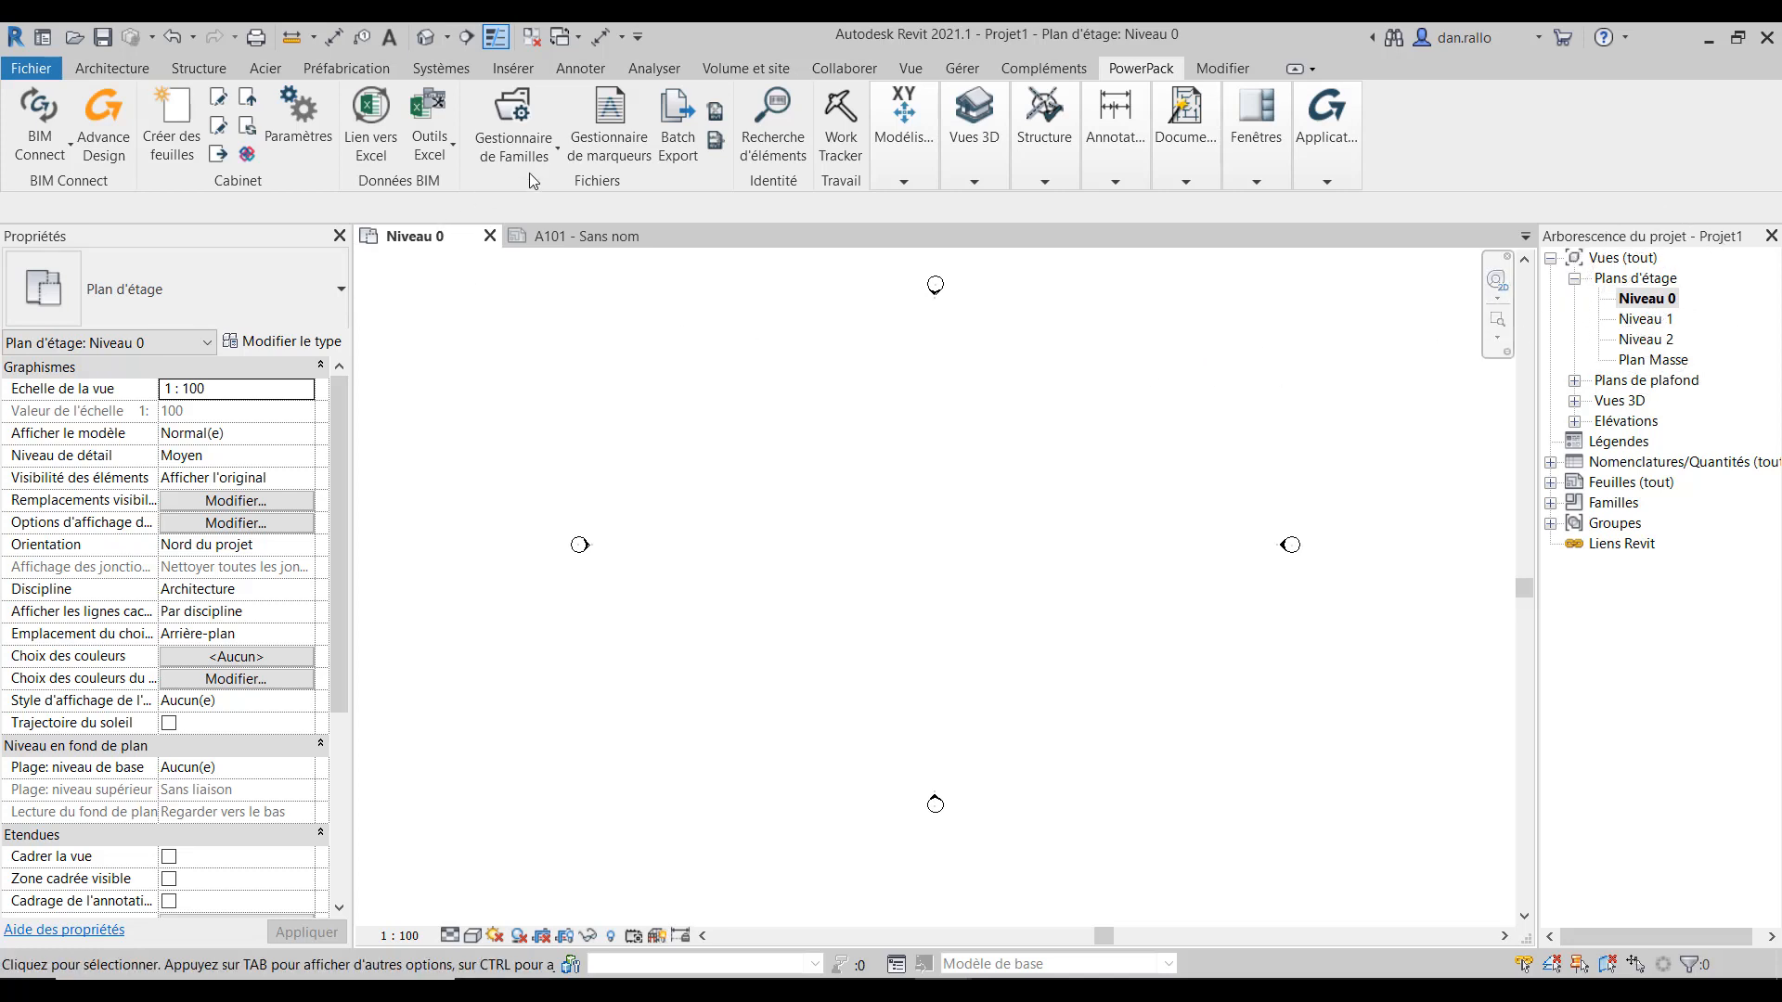
pyautogui.moveTo(1187, 169)
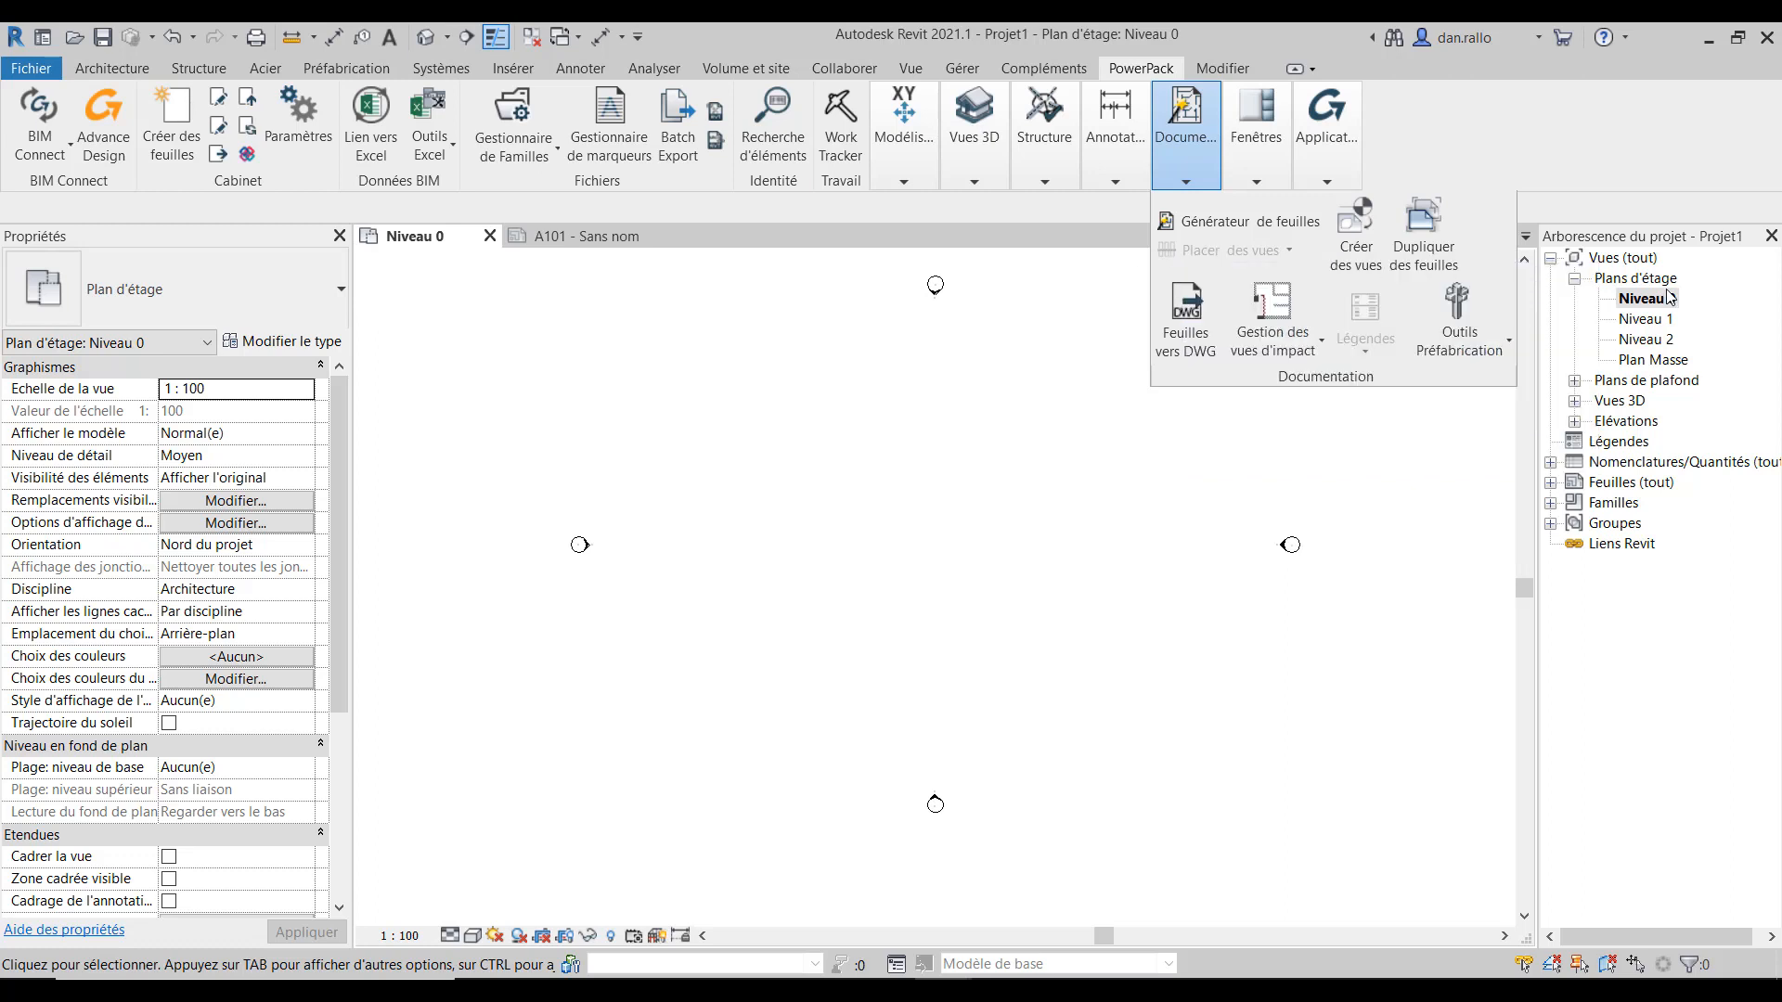
pyautogui.click(1557, 283)
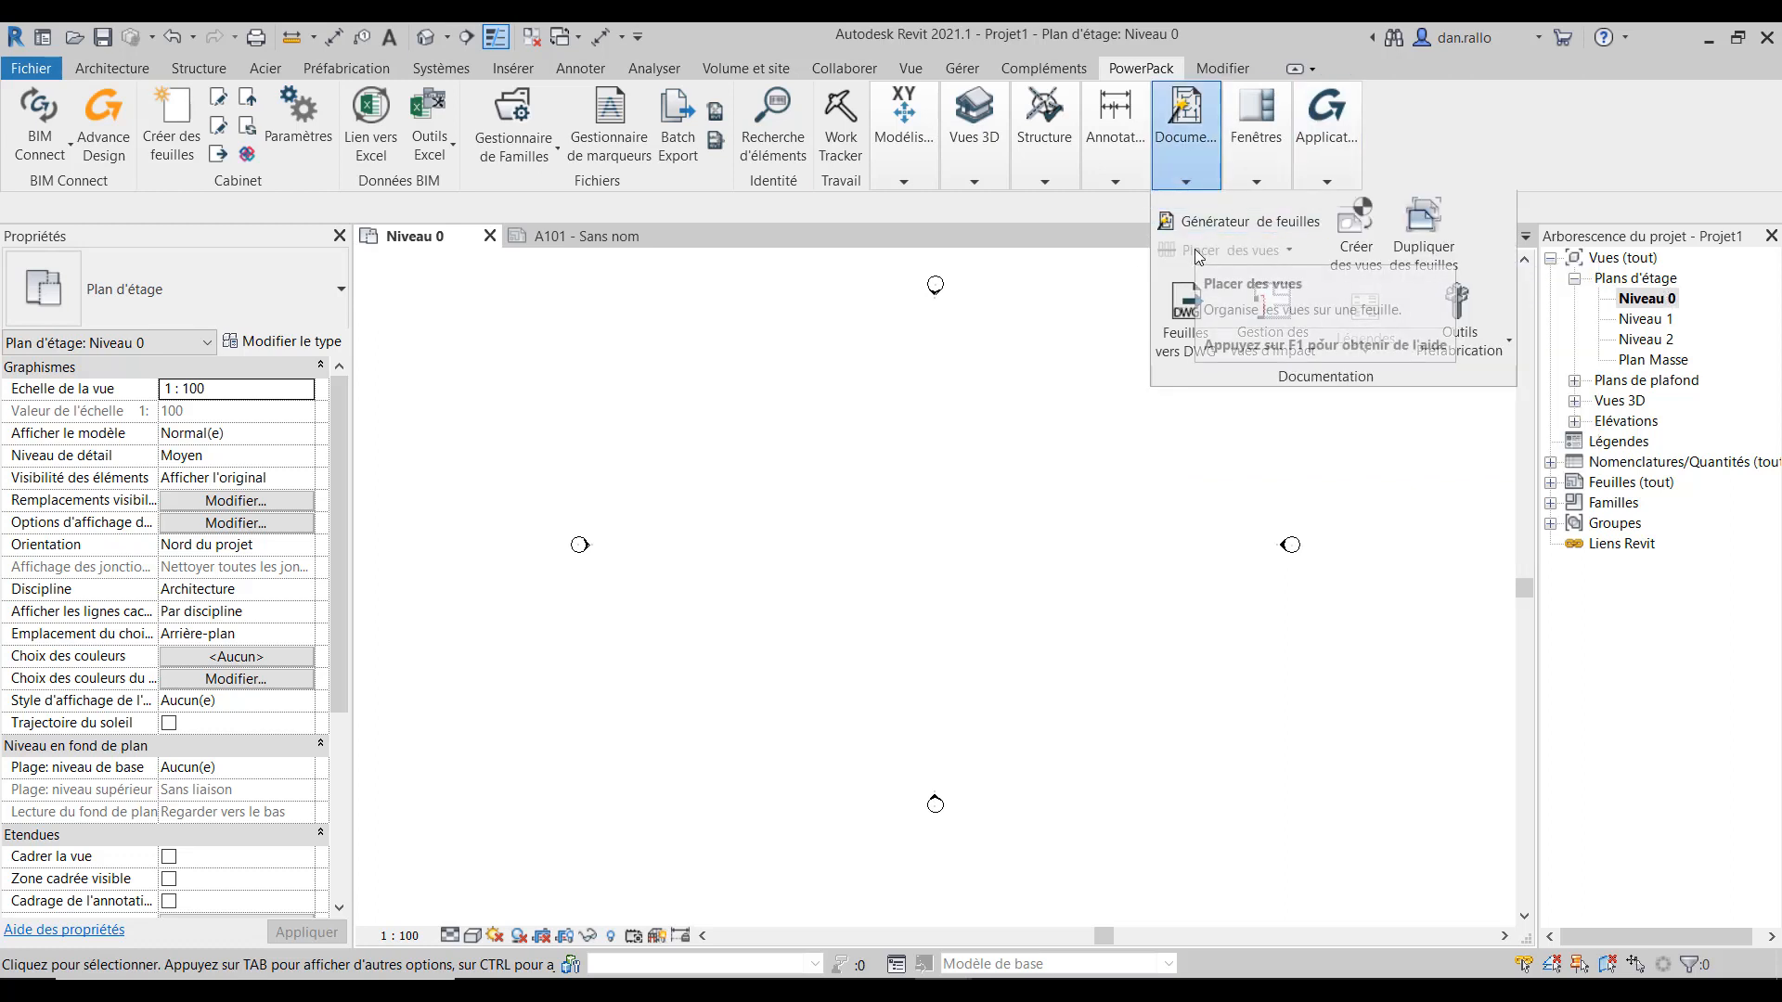
pyautogui.click(1575, 401)
pyautogui.doubleClick(1632, 421)
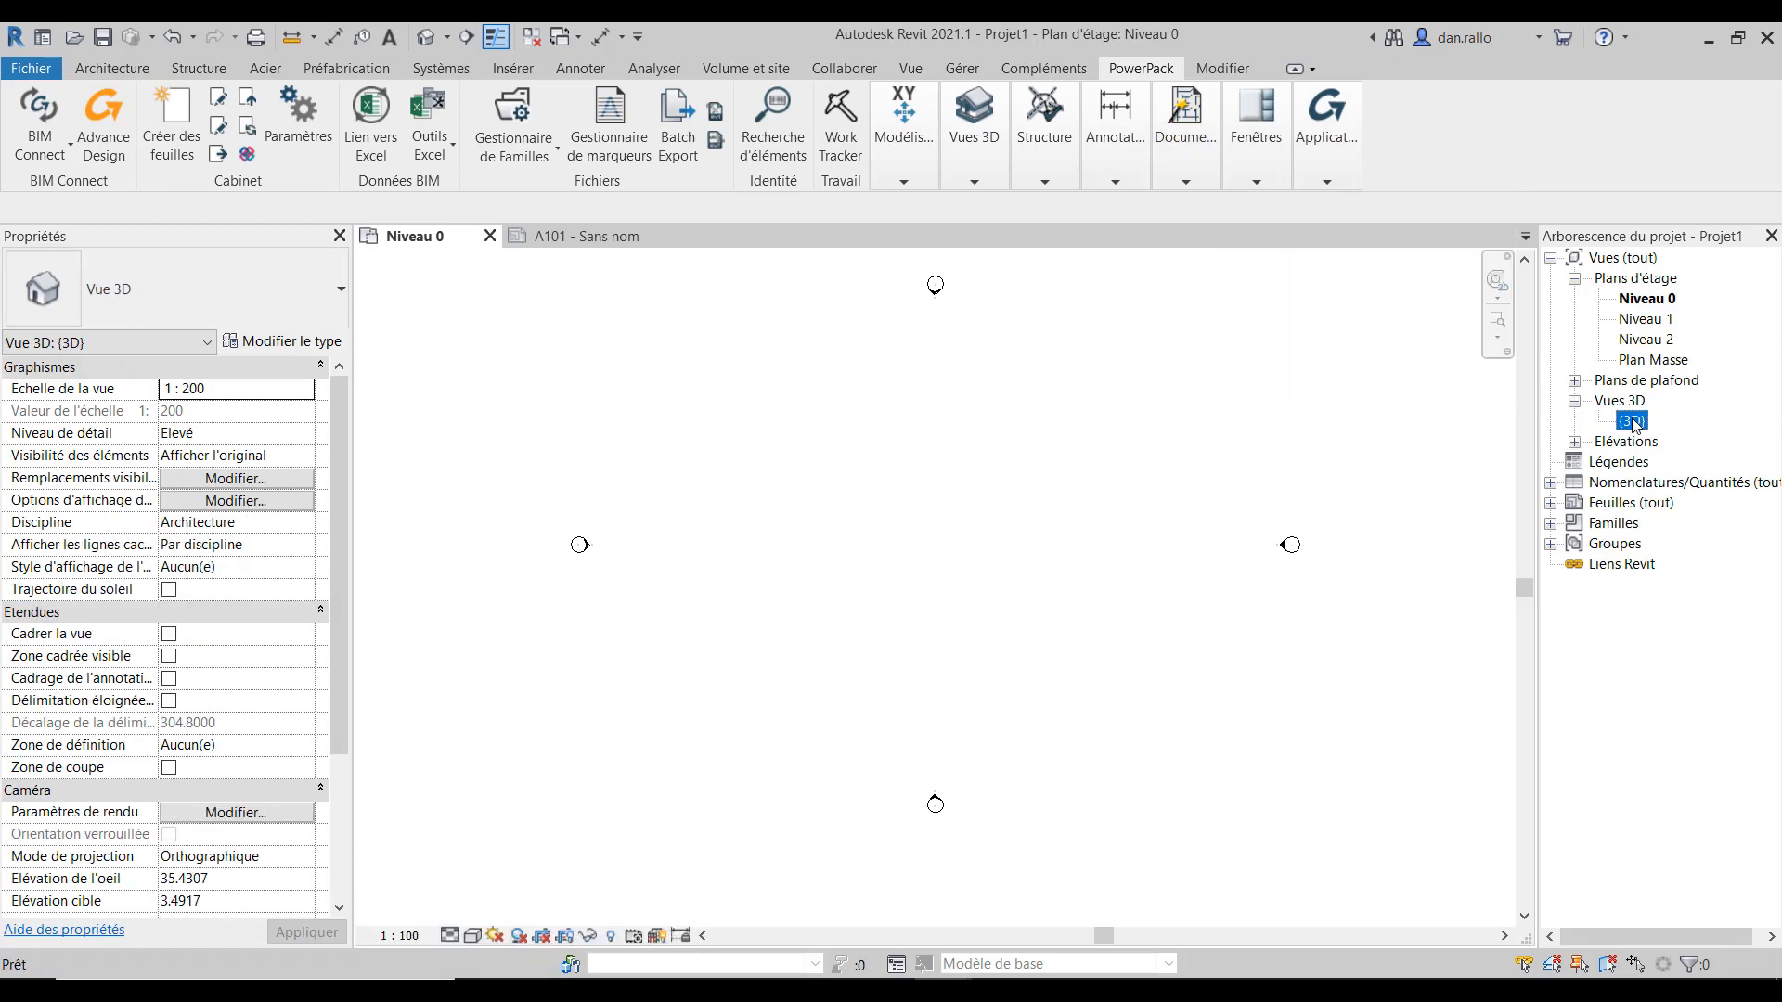
pyautogui.moveTo(1188, 180)
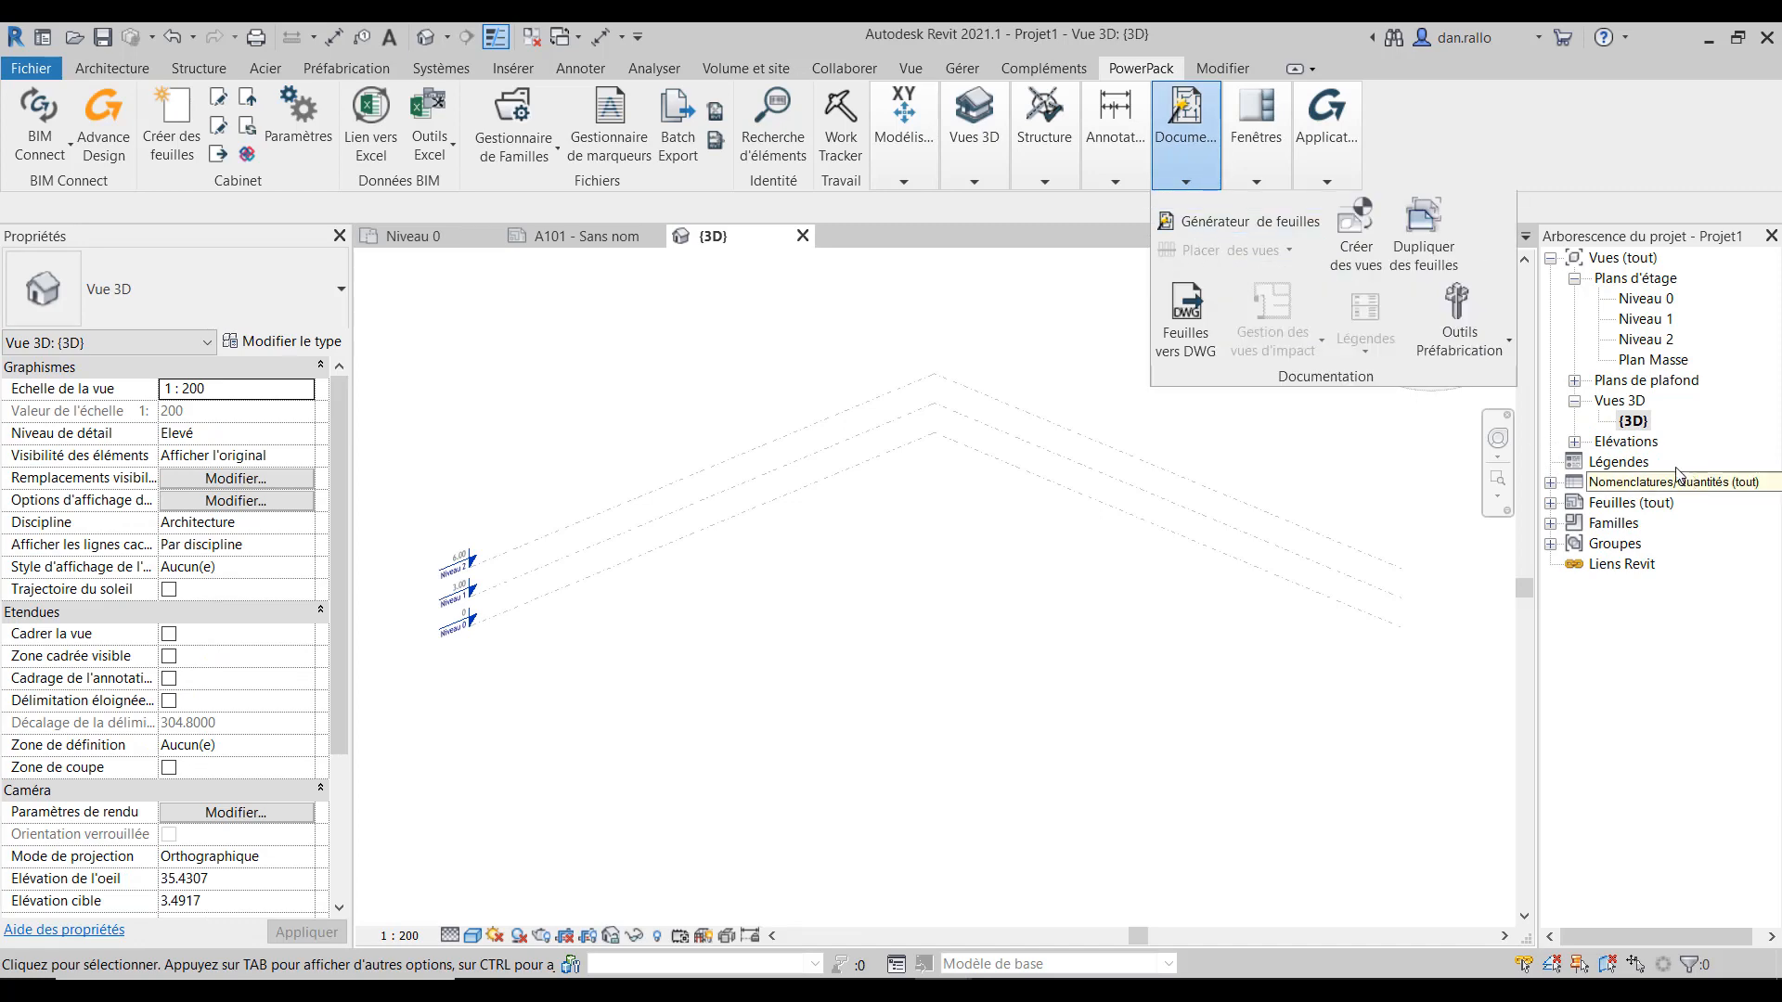
# Step: Open the Elévation Est view and check the availability of the Placer des vues command there
pyautogui.click(1574, 442)
pyautogui.doubleClick(1681, 464)
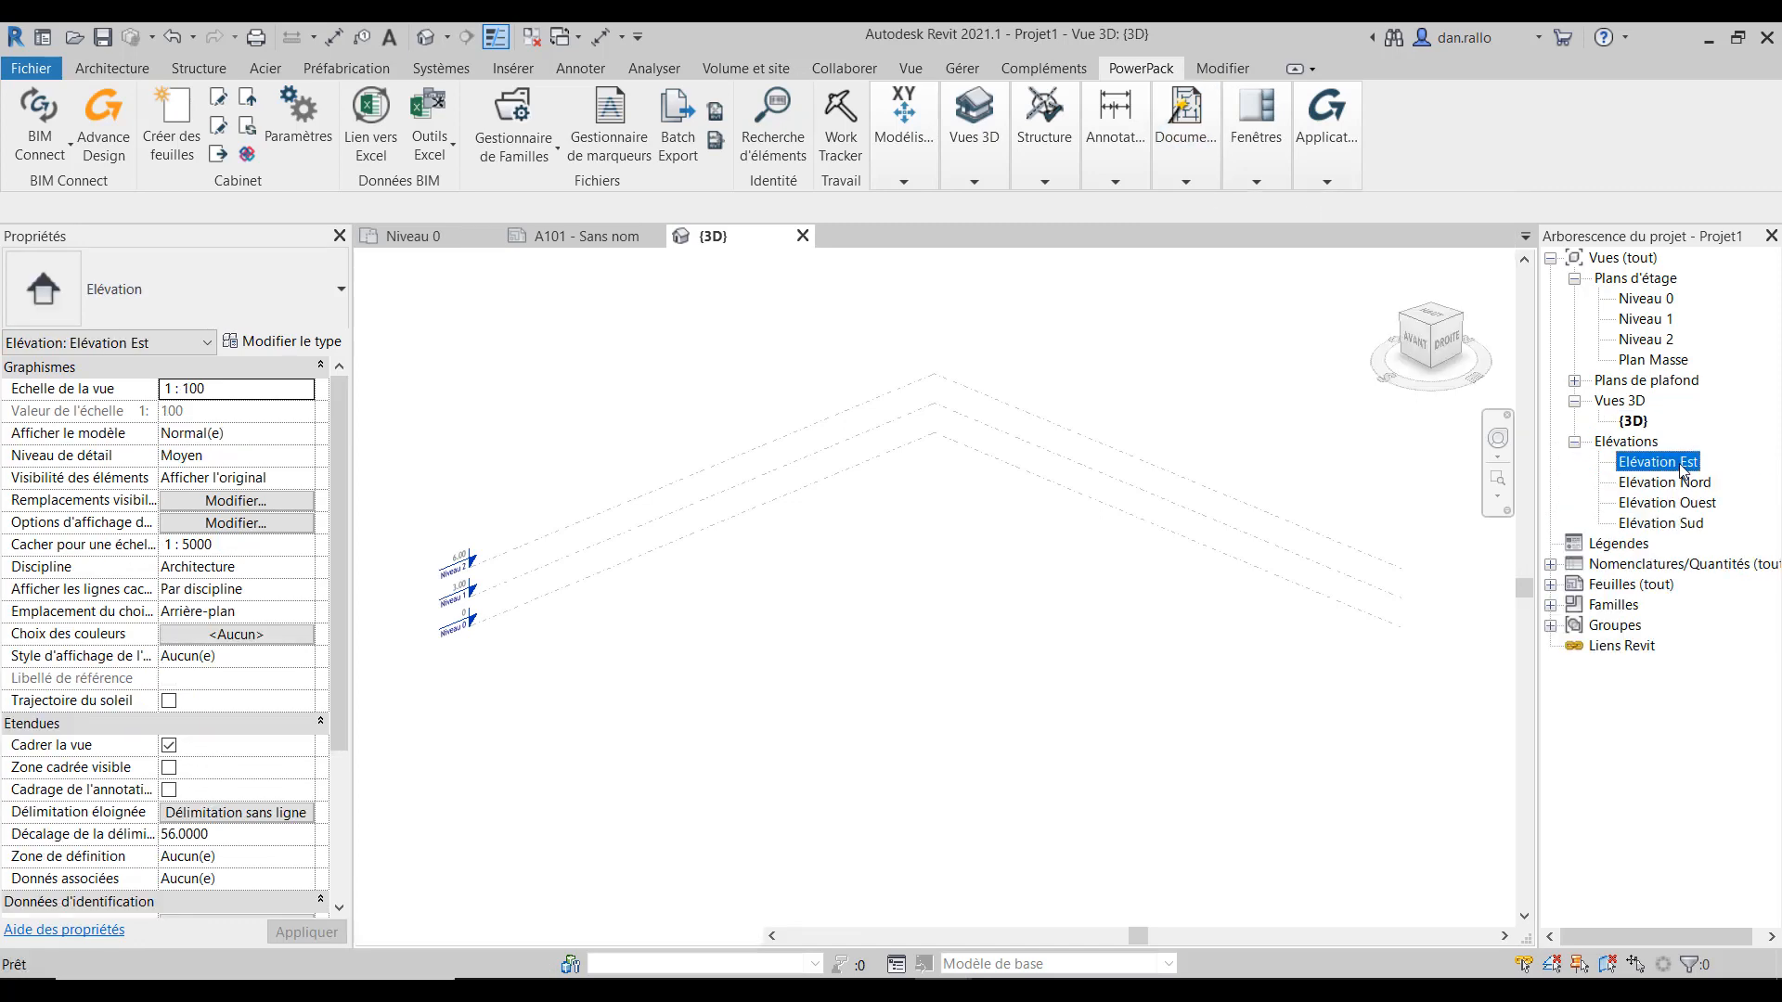
pyautogui.moveTo(1195, 181)
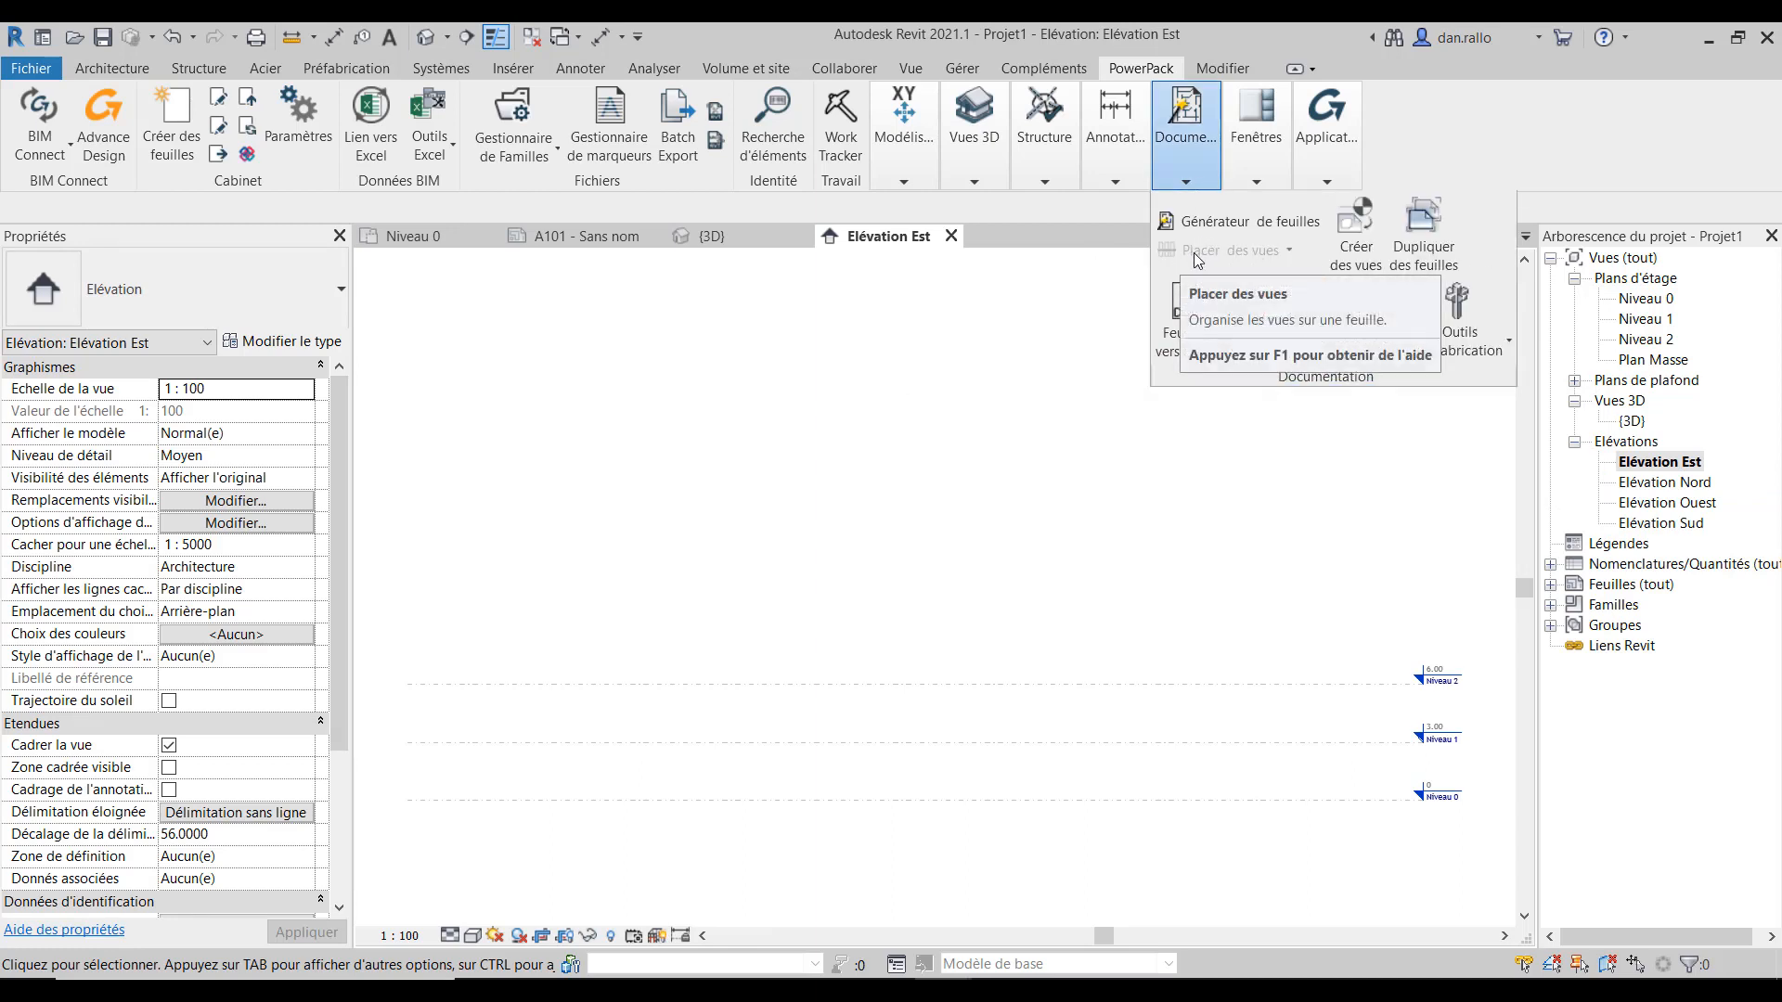
# Step: Open sheet A101 - Sans nom and display the Placer des vues options available for it
pyautogui.click(1550, 585)
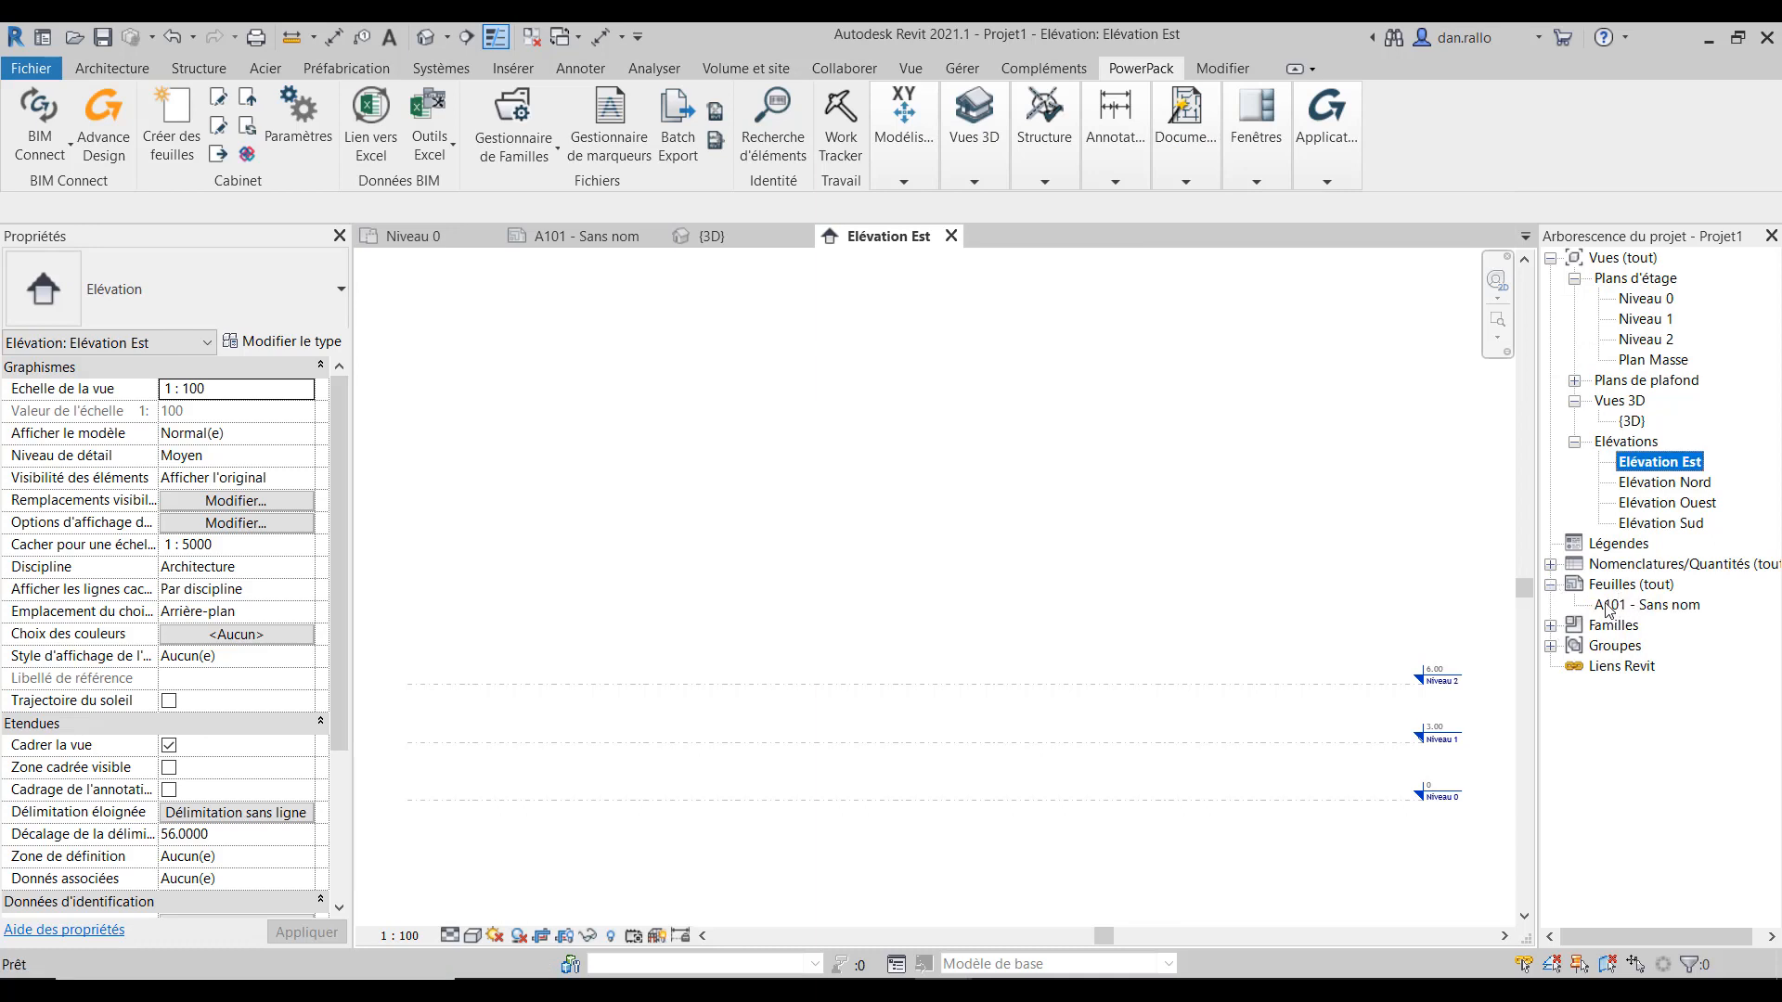
pyautogui.doubleClick(1665, 608)
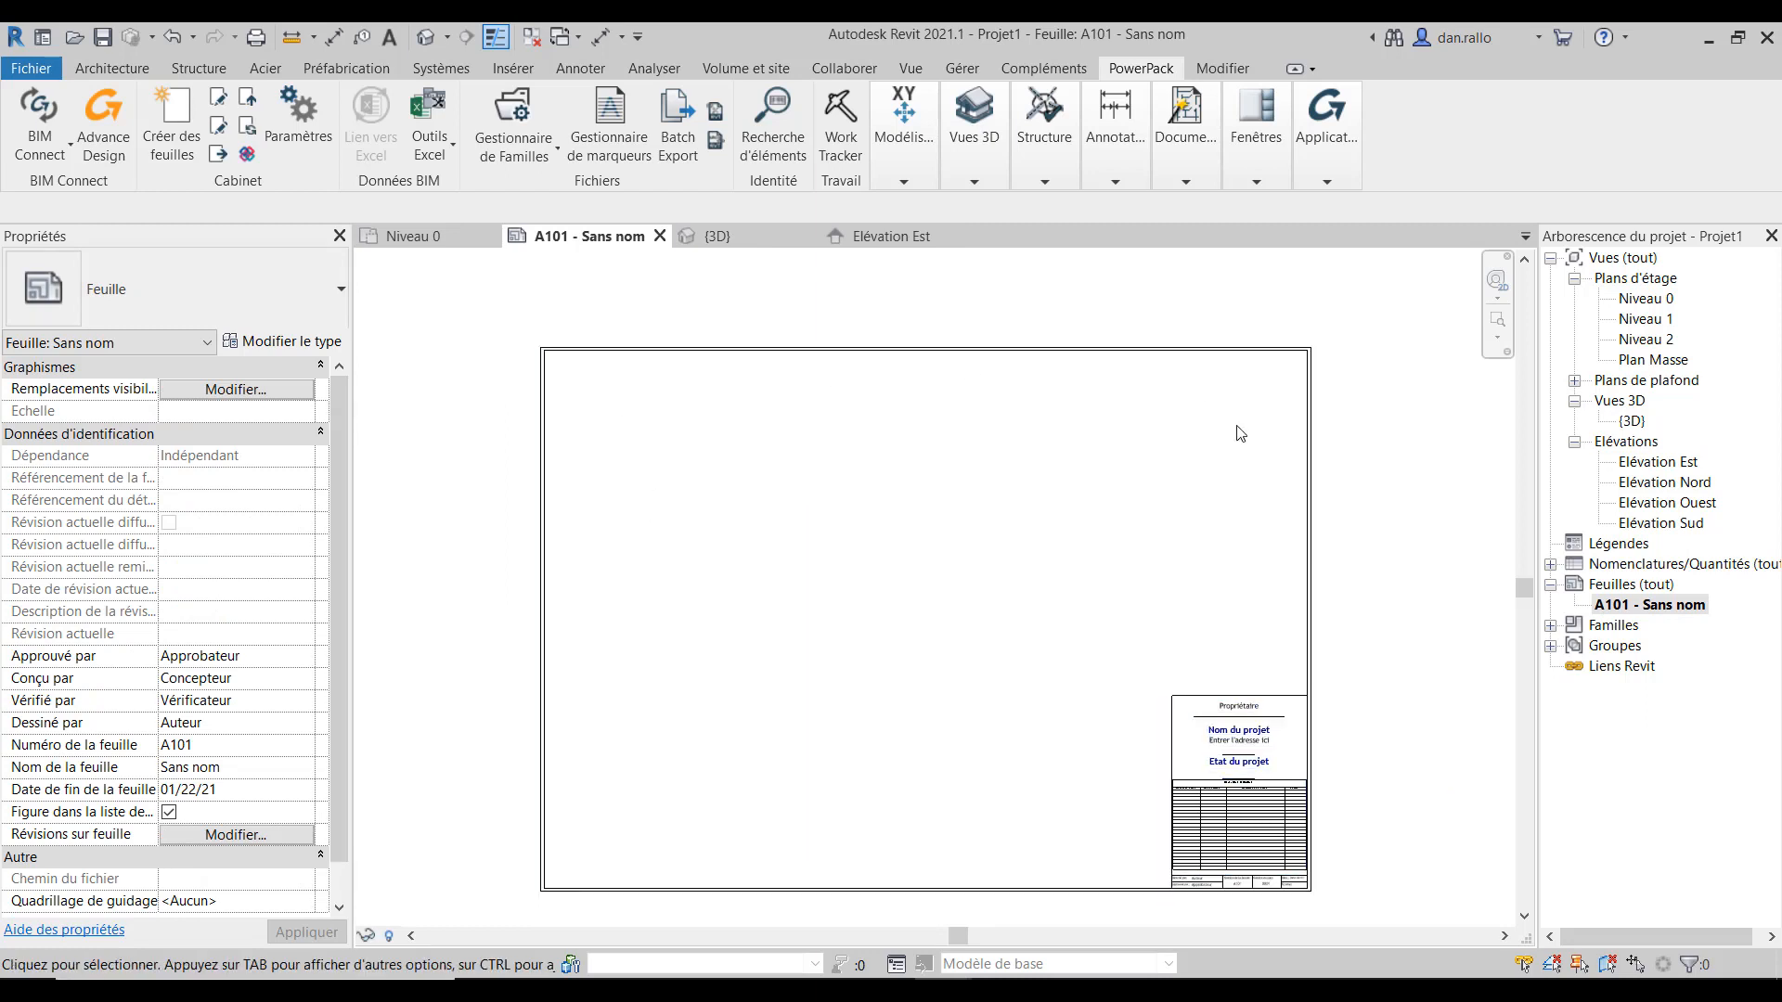
pyautogui.click(1183, 176)
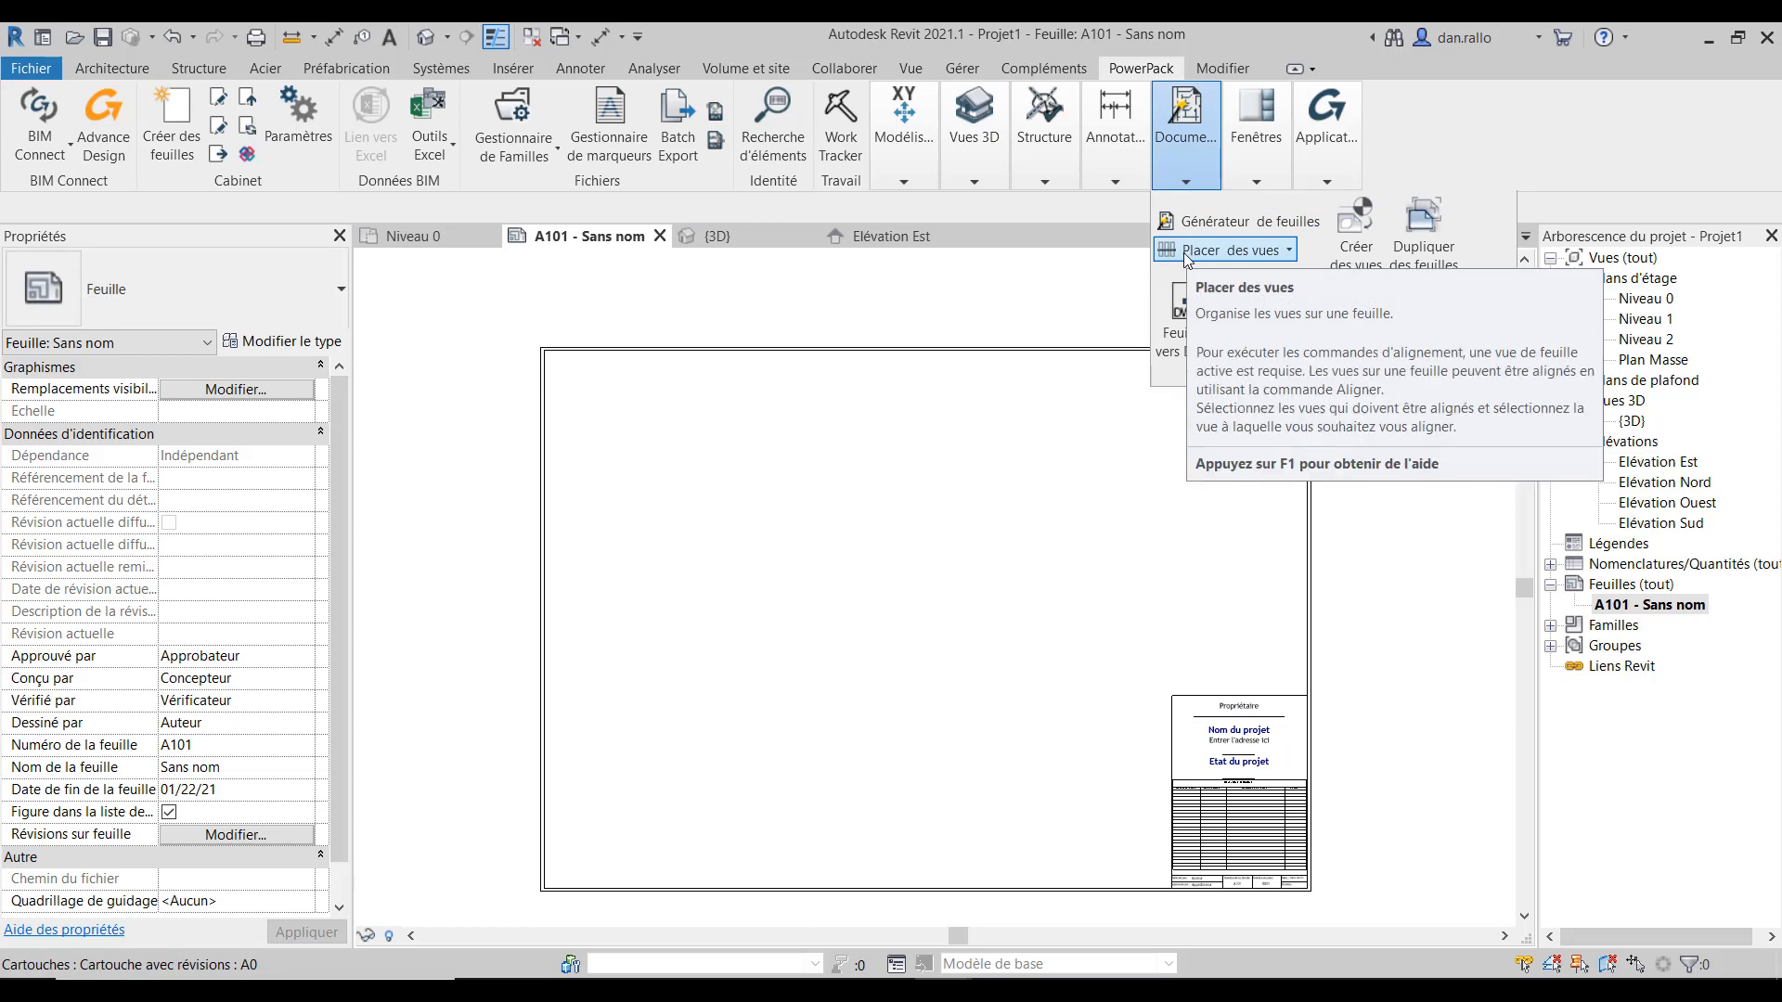
pyautogui.click(1292, 252)
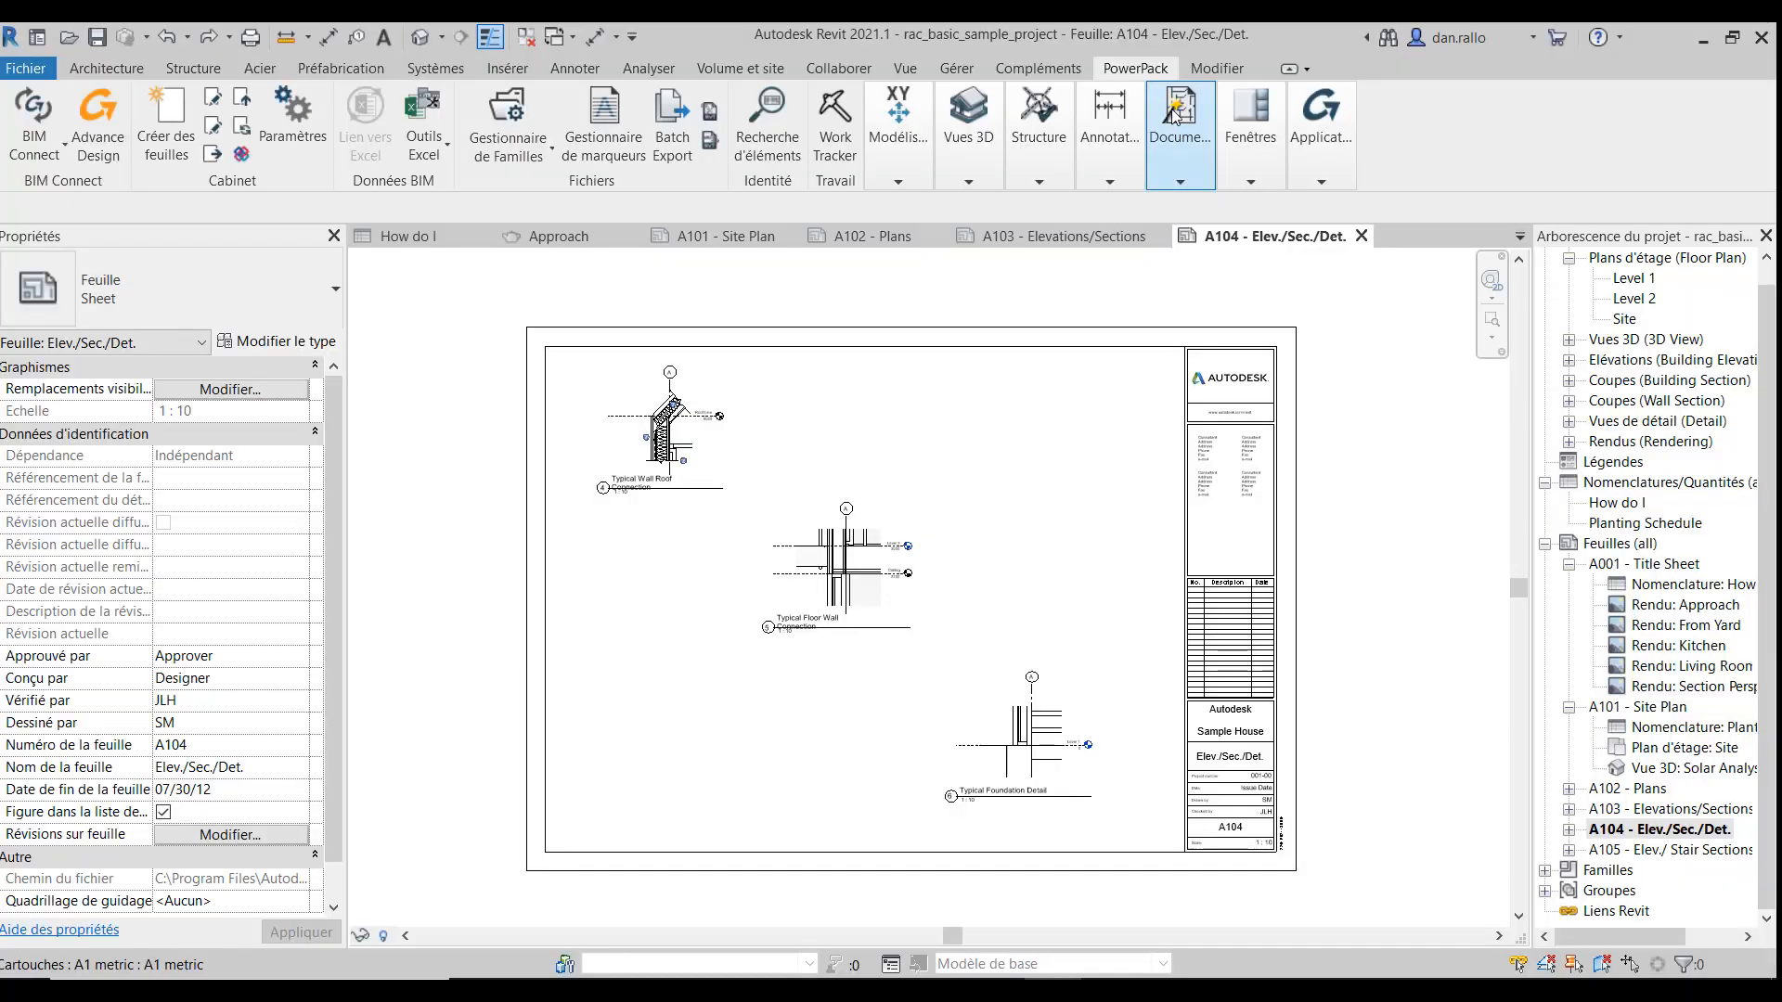
# Step: Align sheet A104's three detail views vertically to the left, using Typical Wall Roof Connection as reference, and undo the alignment
pyautogui.click(1182, 186)
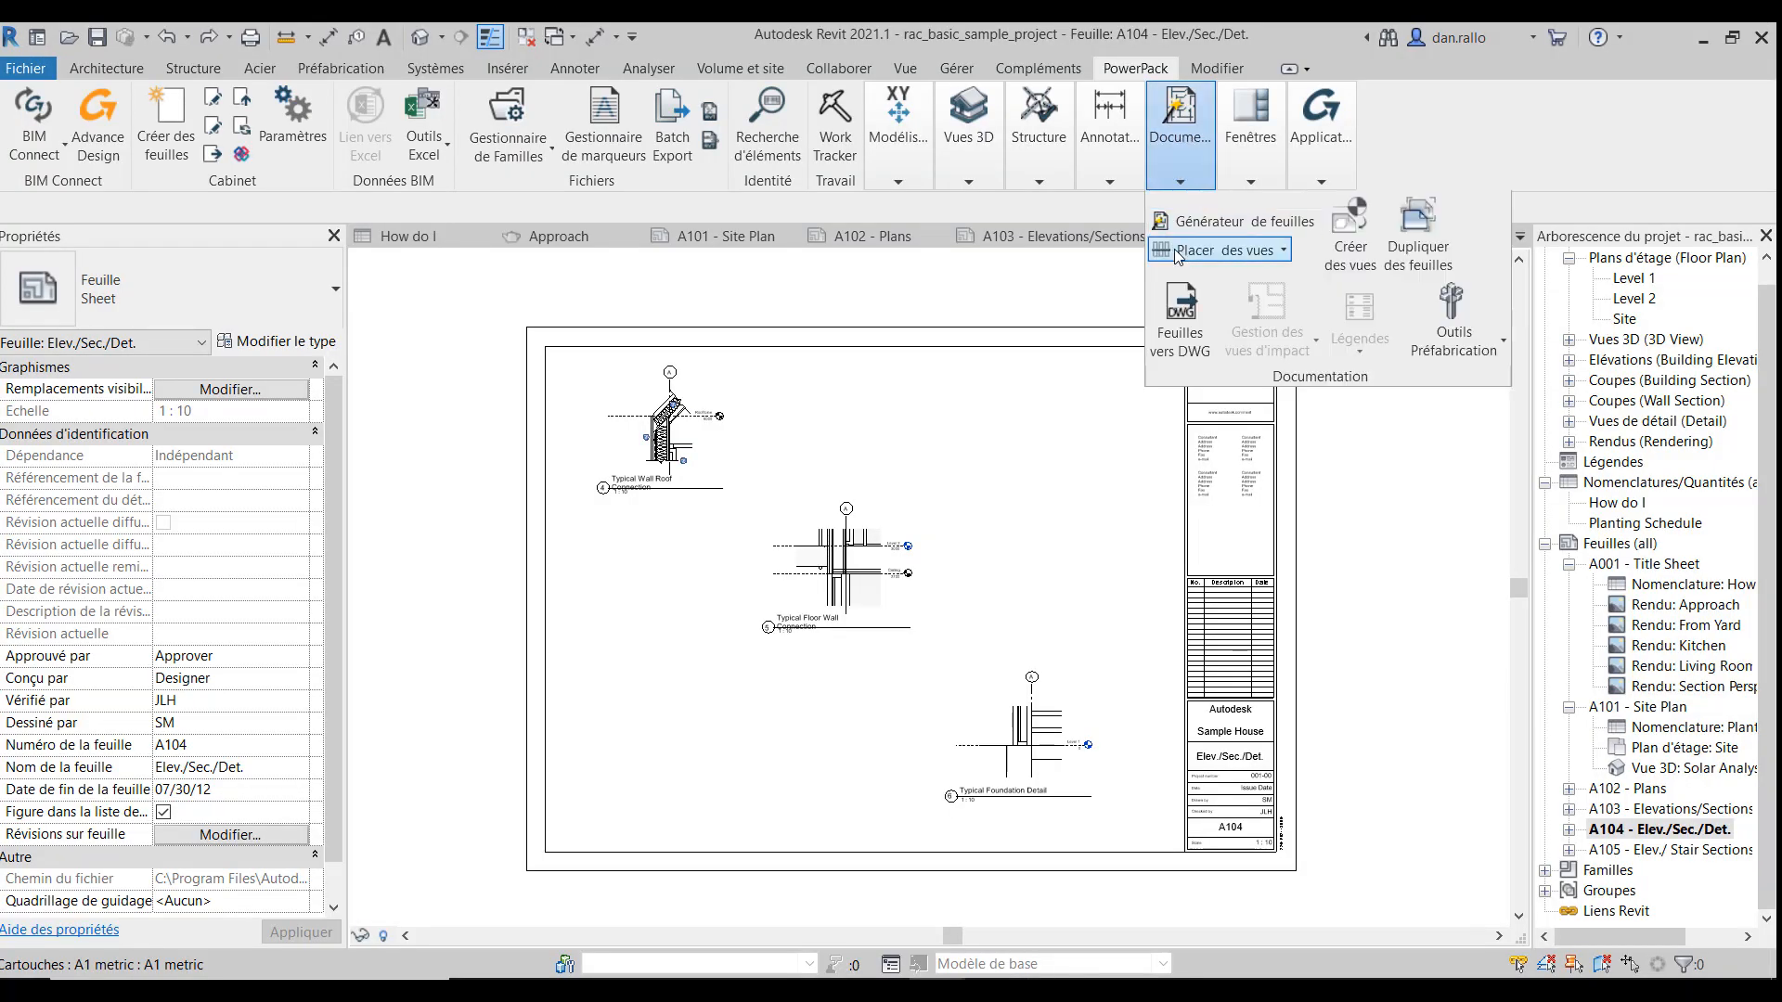
pyautogui.click(1282, 251)
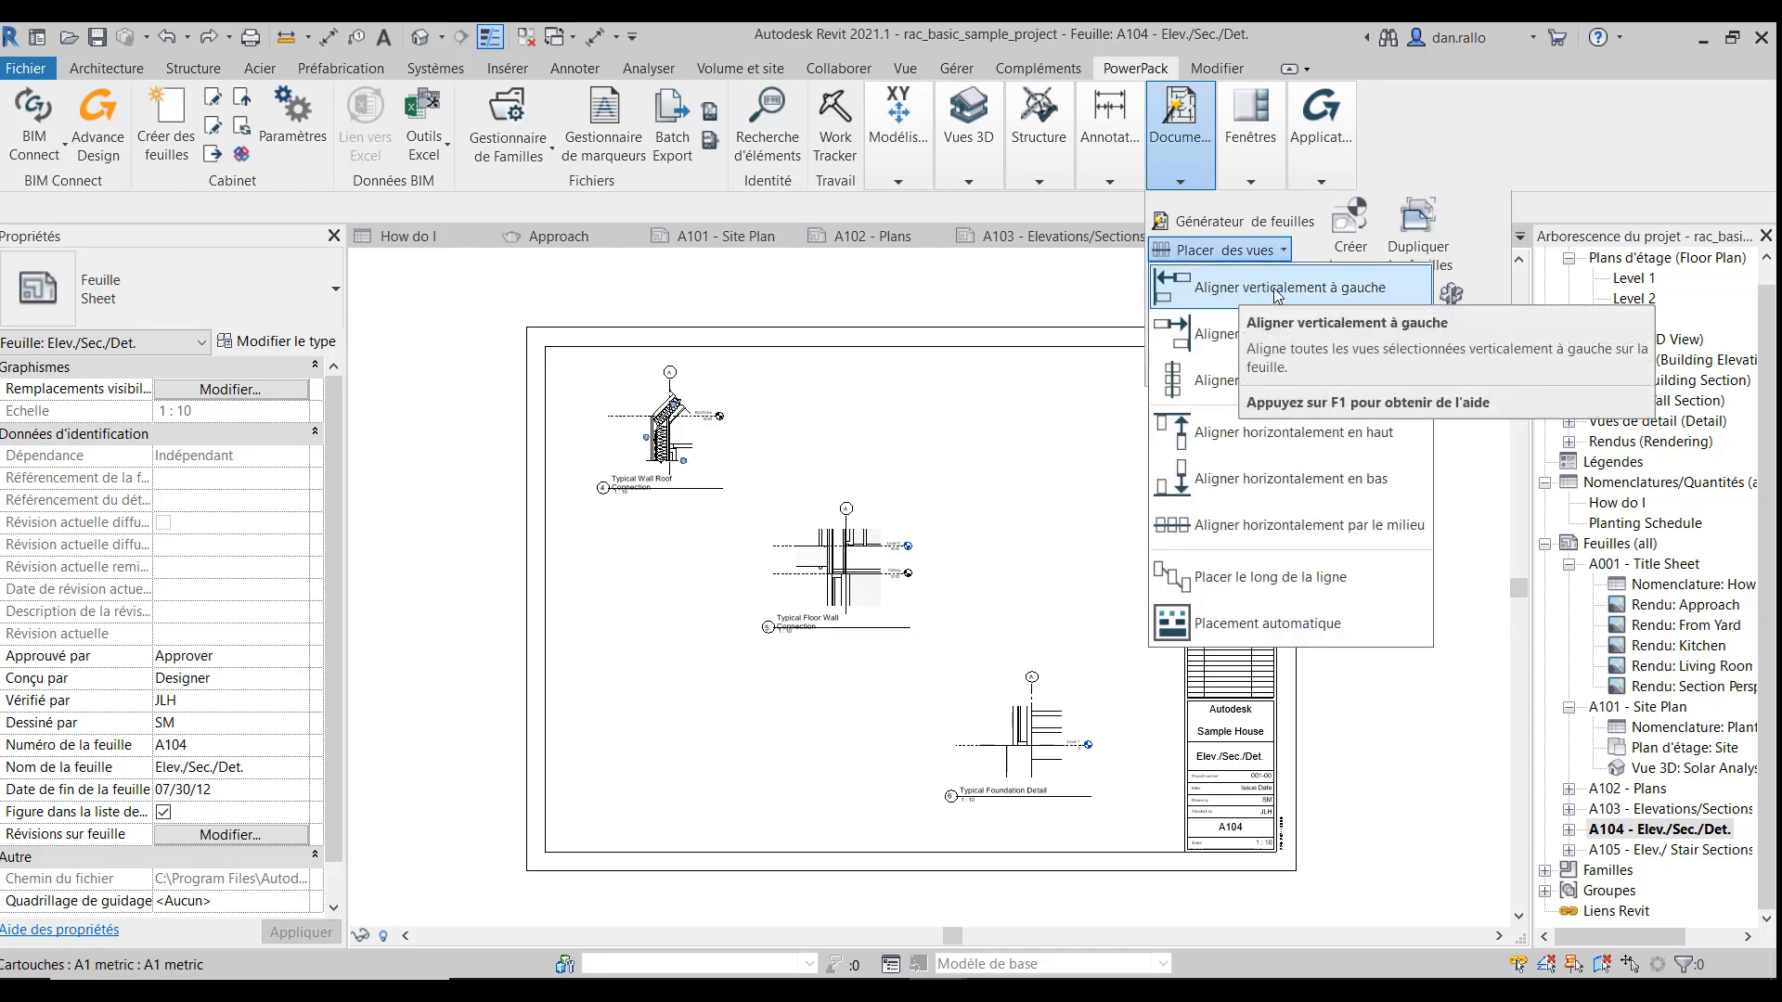
pyautogui.click(1277, 288)
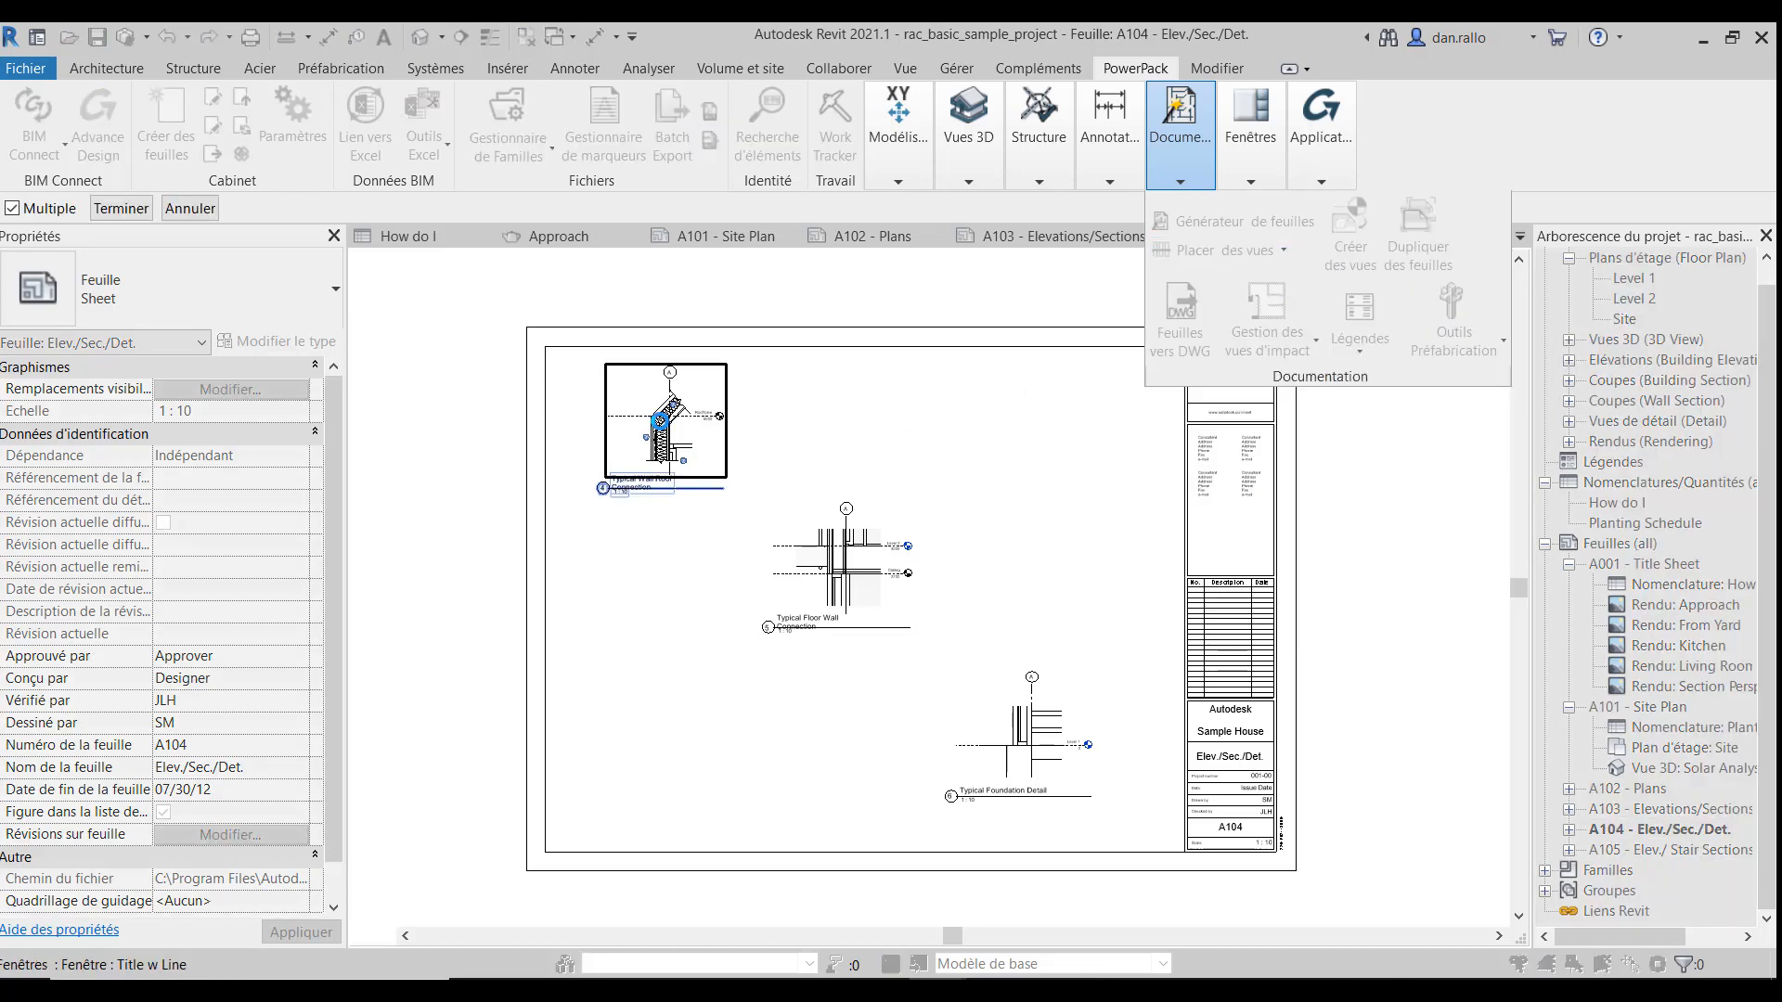
pyautogui.click(660, 438)
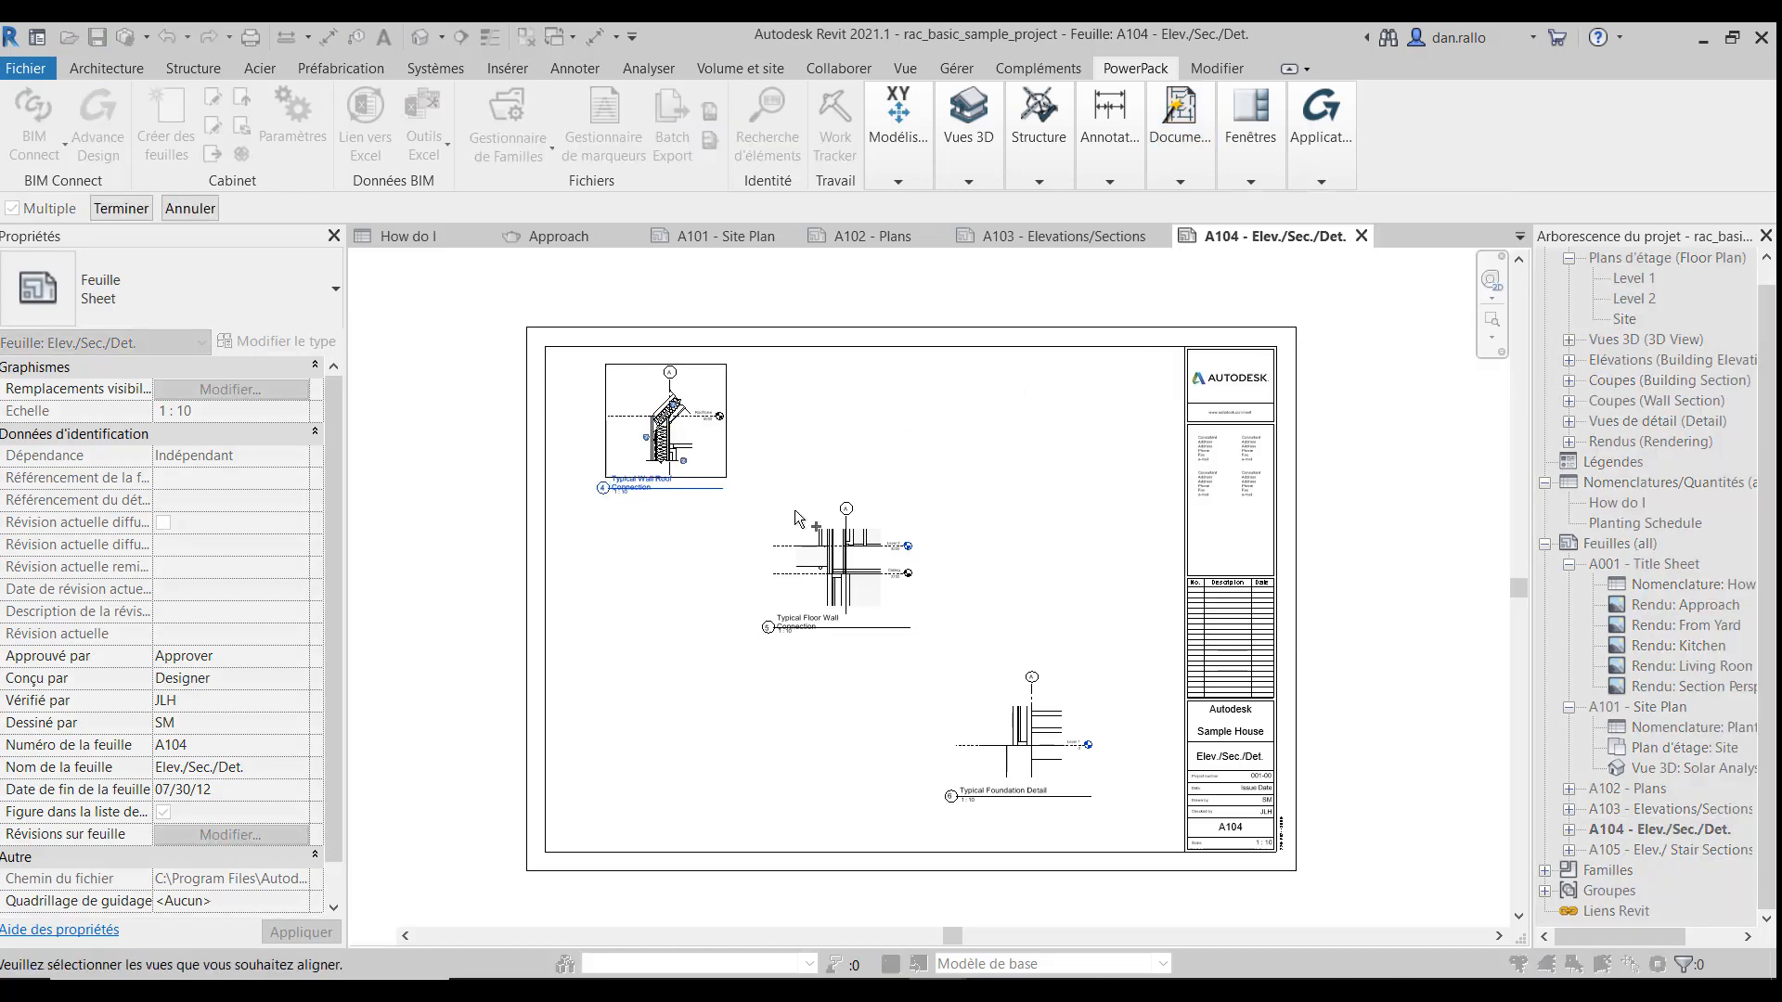
pyautogui.click(852, 570)
pyautogui.click(1040, 732)
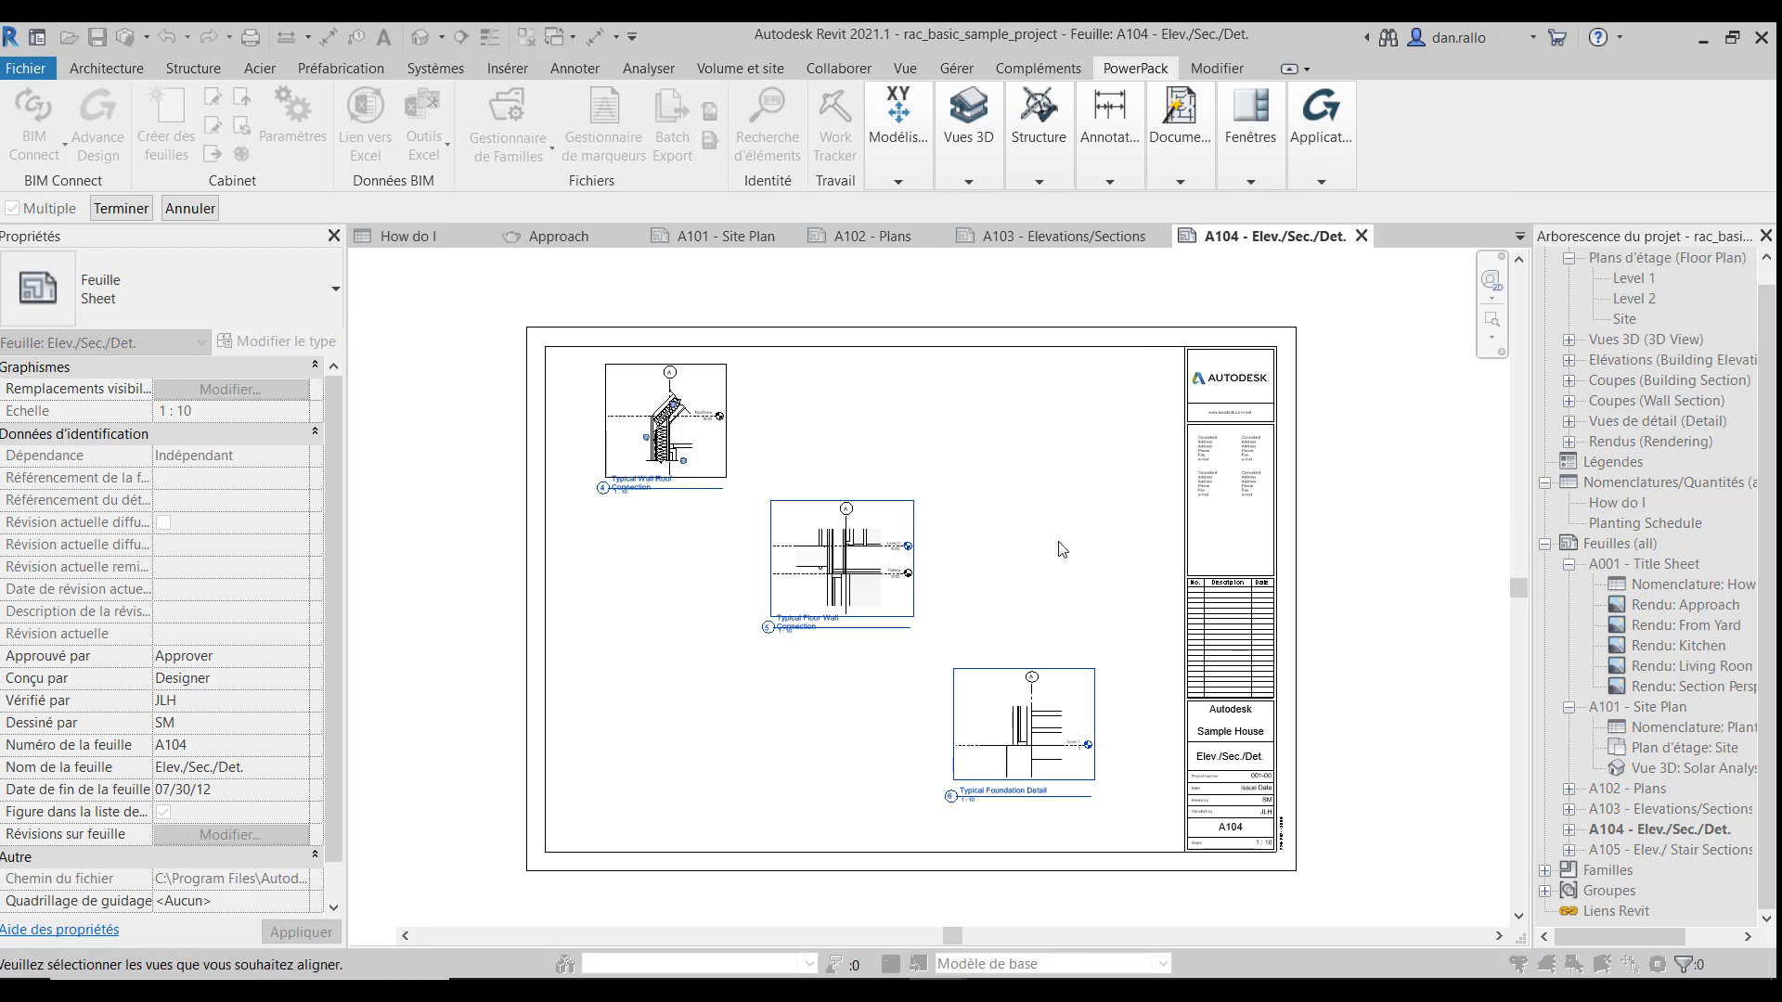
pyautogui.press('Return')
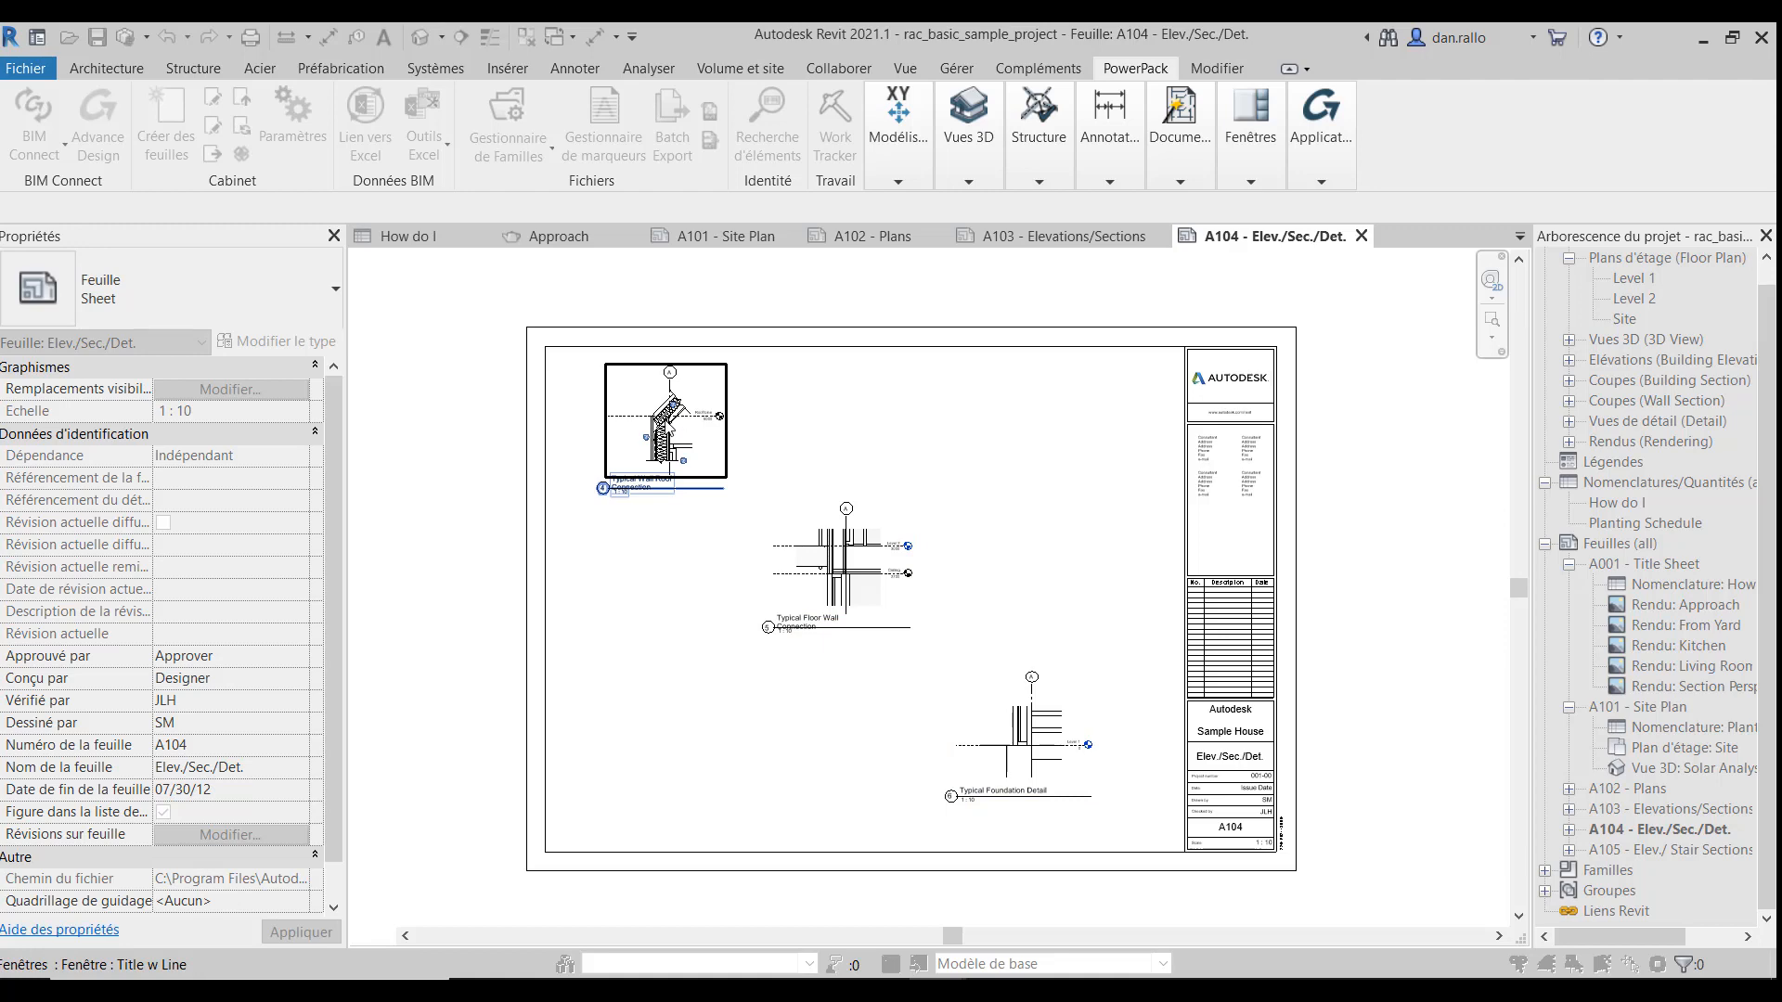
pyautogui.click(673, 429)
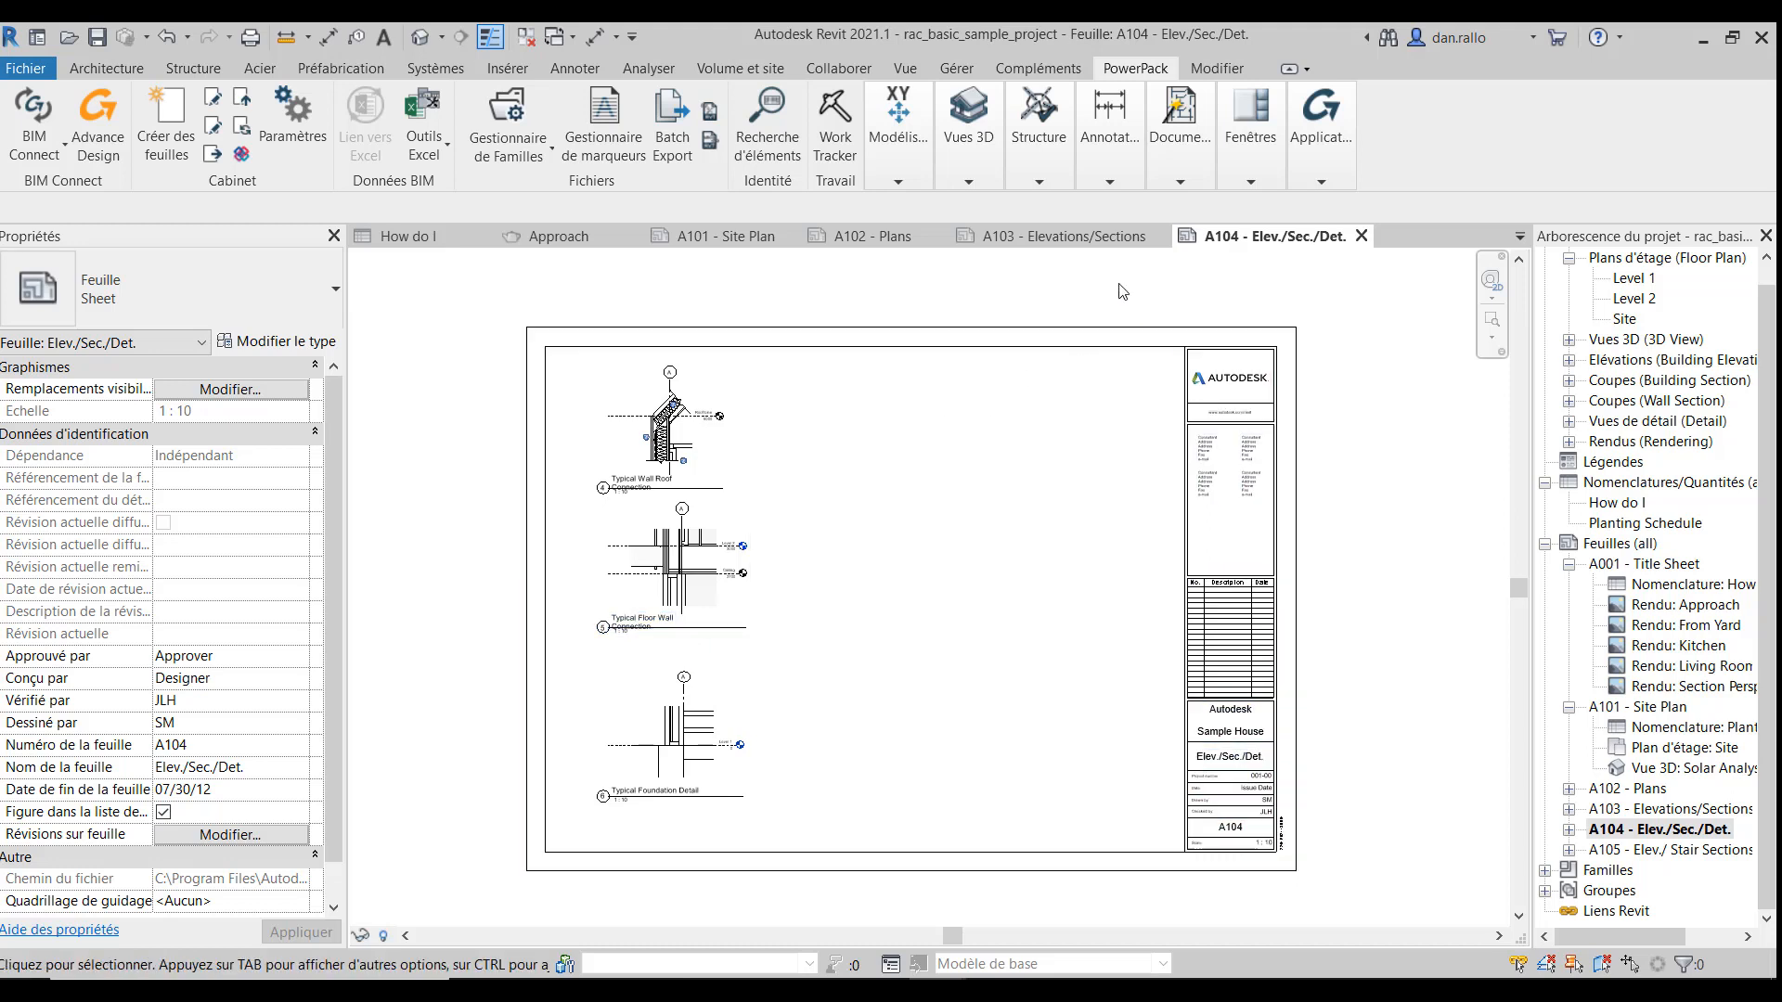
pyautogui.hotkey('ctrl', 'z')
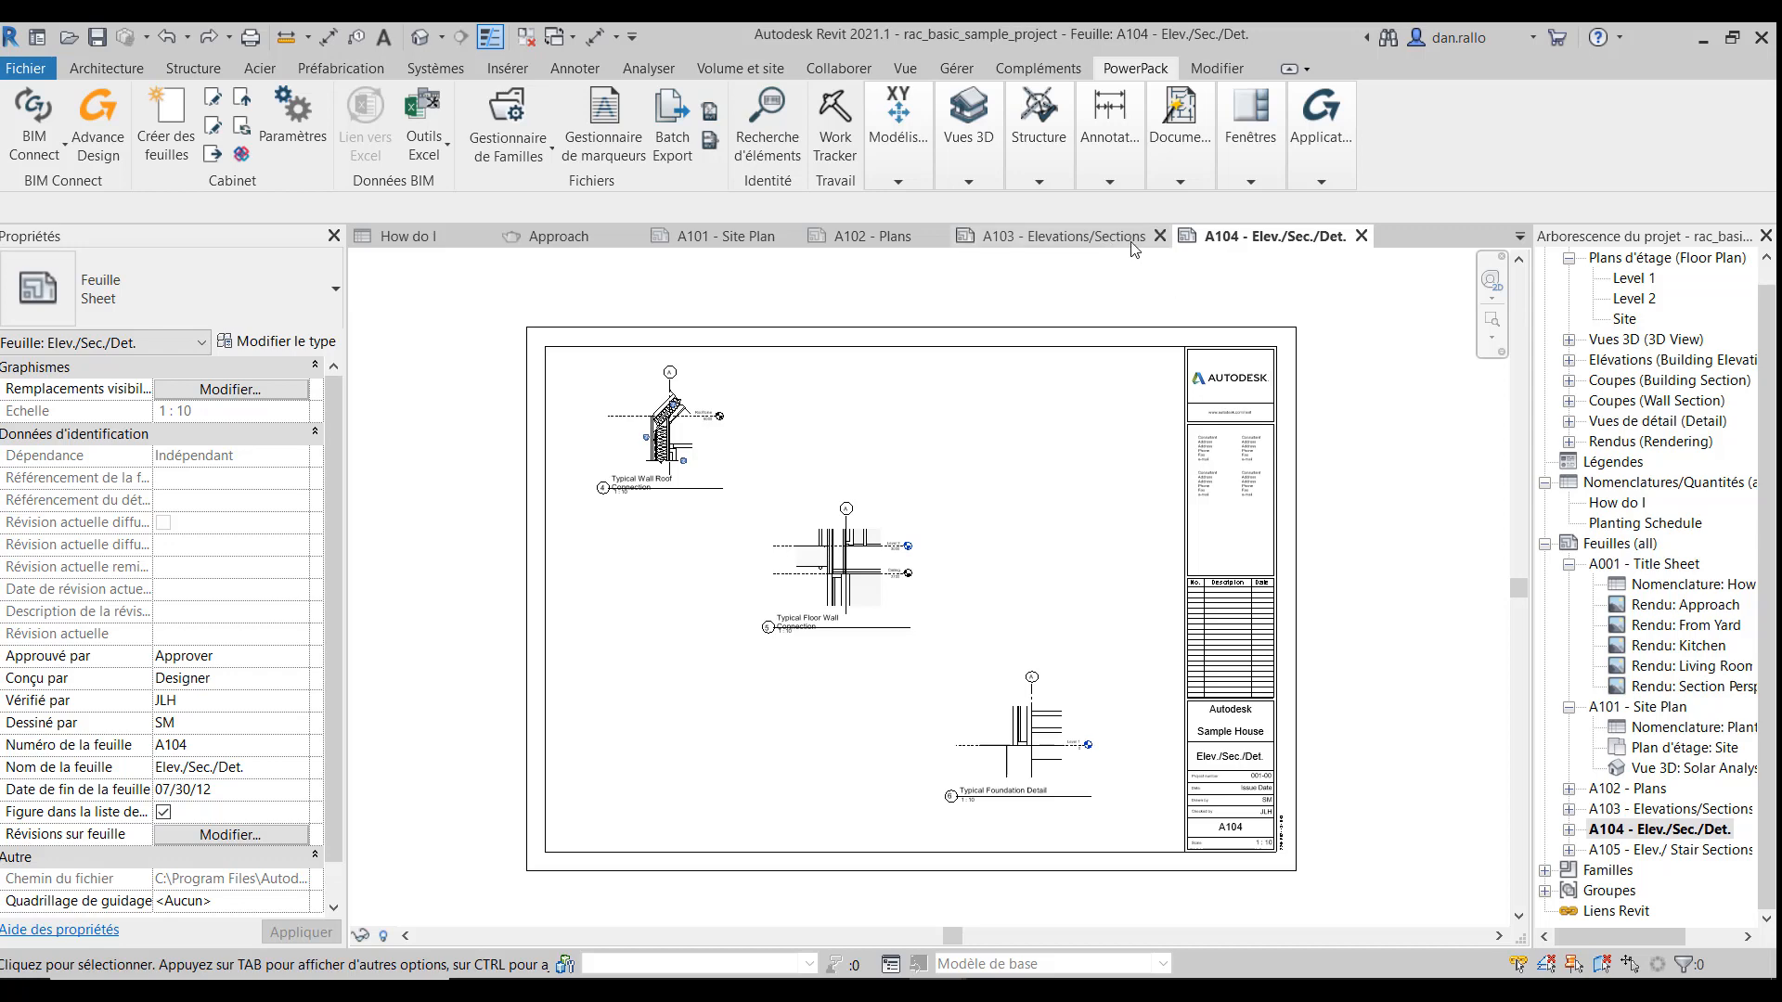
# Step: Align sheet A104's three detail views vertically to the right, using Typical Foundation Detail as reference, and undo the alignment
pyautogui.click(1183, 180)
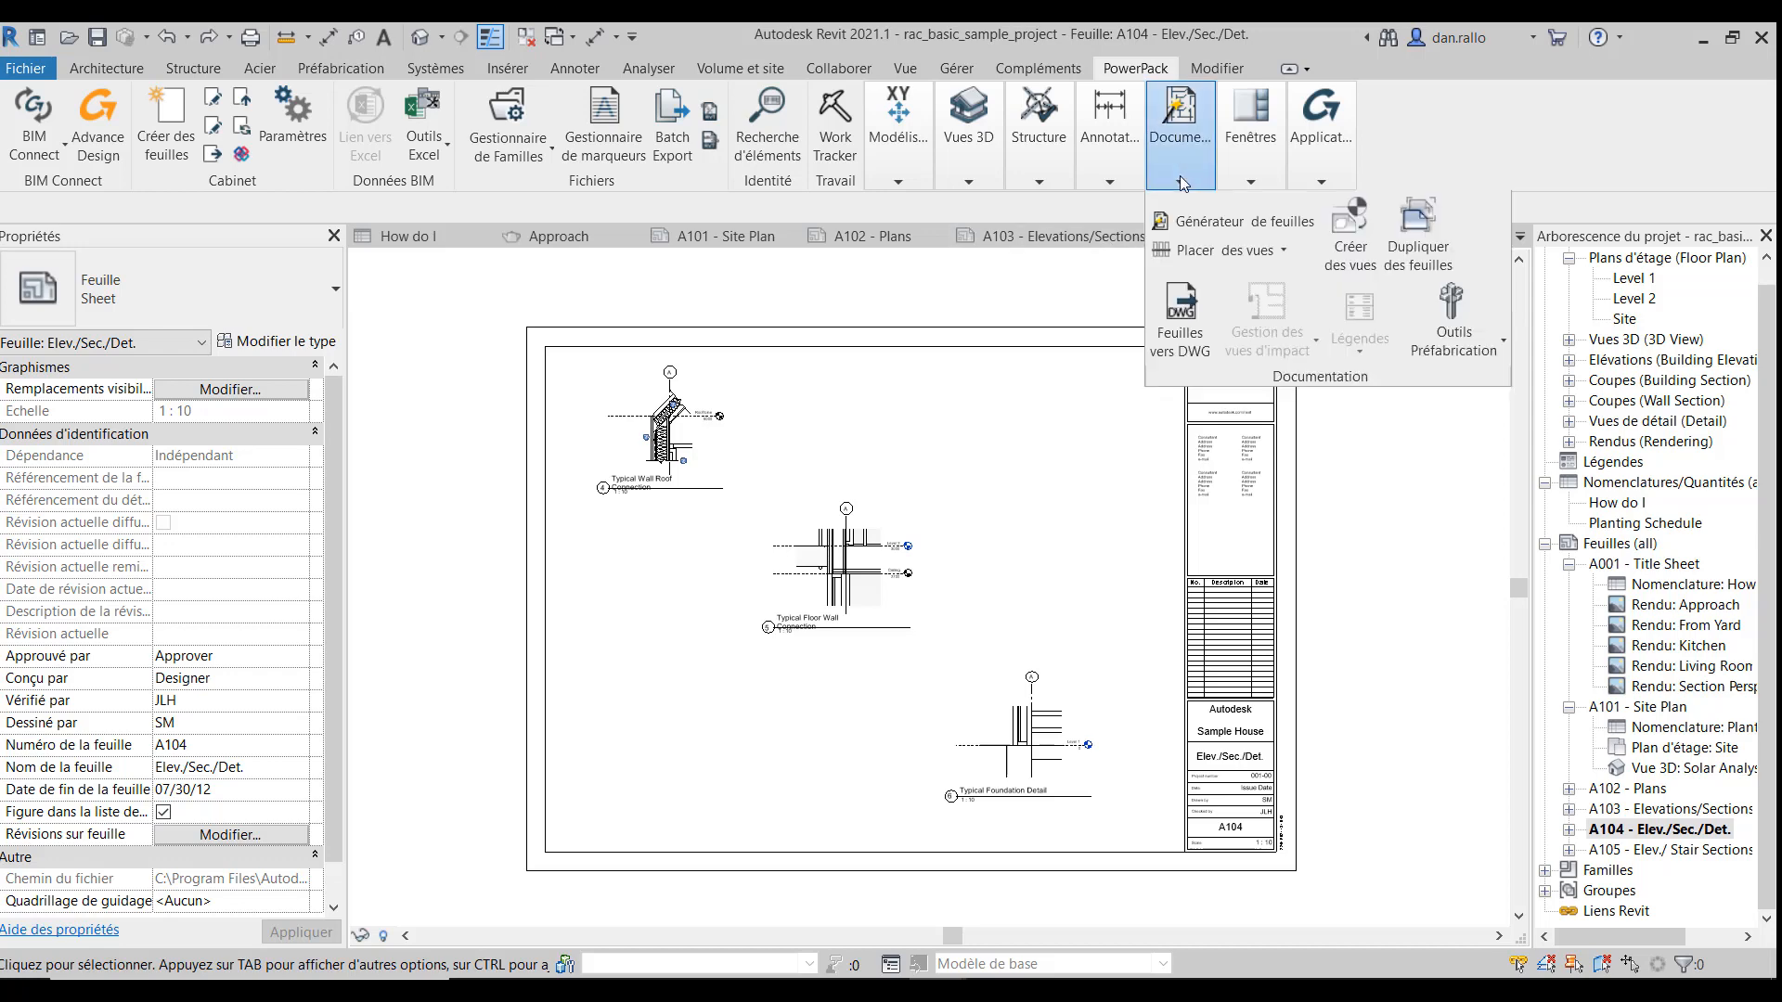
pyautogui.click(1284, 251)
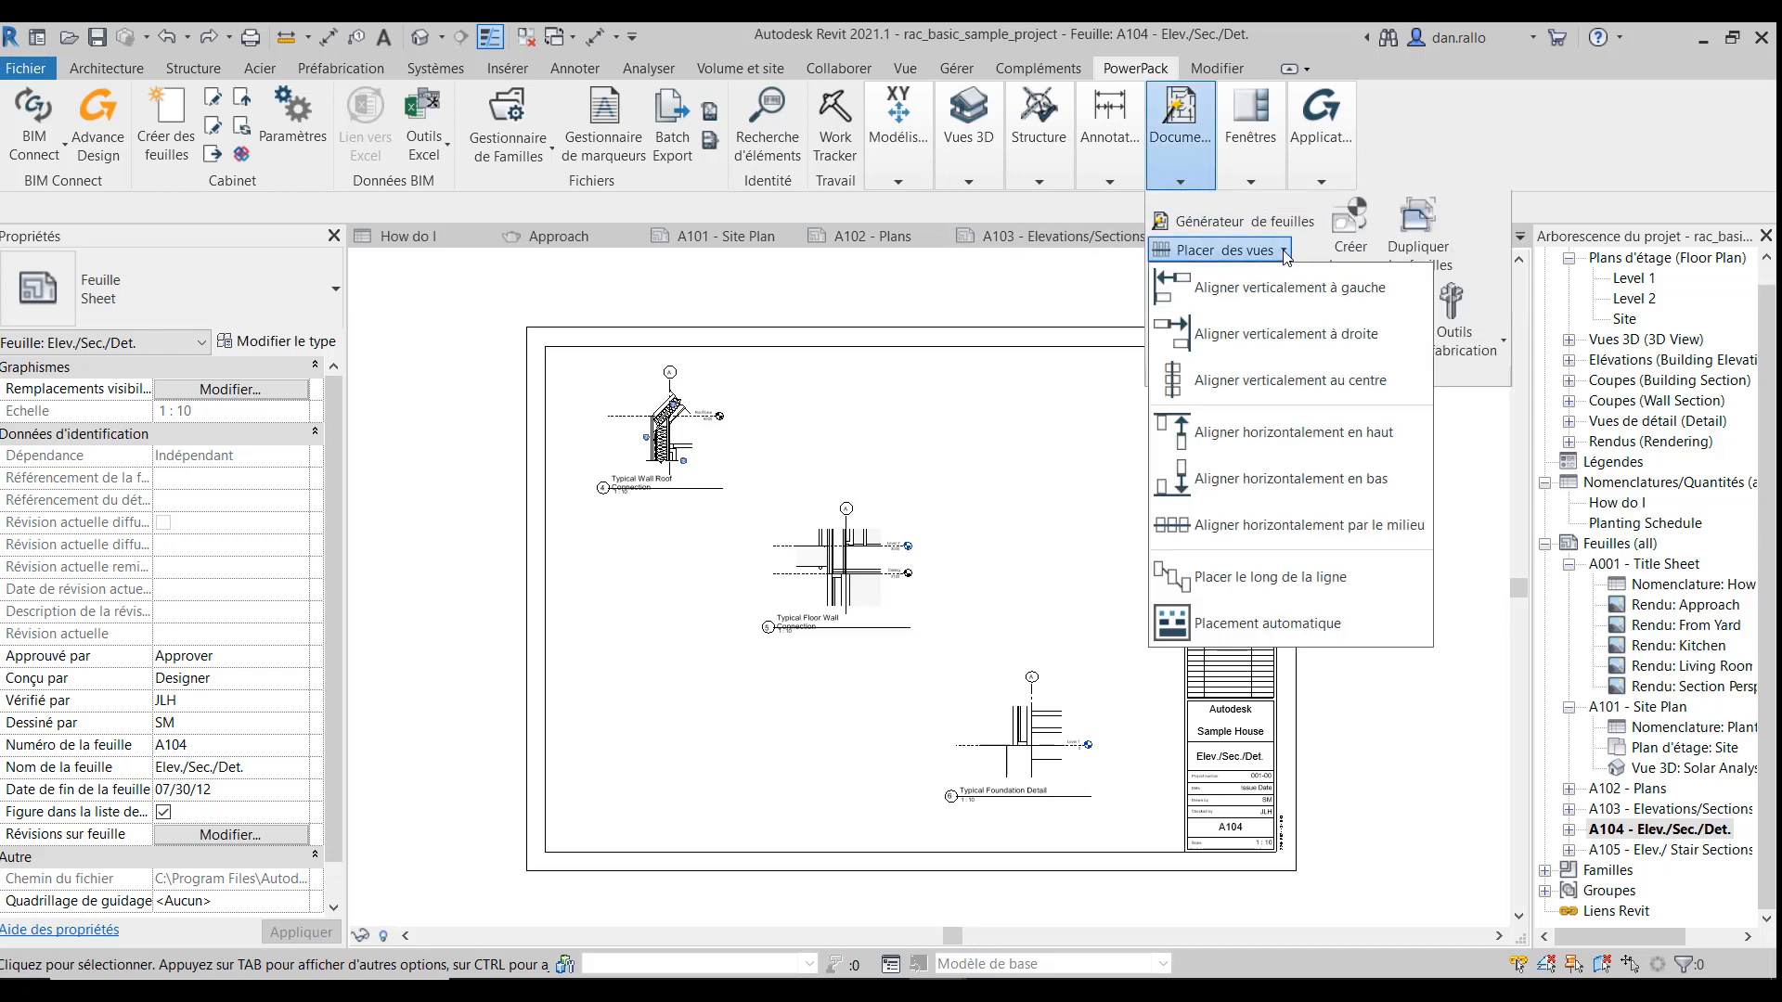
pyautogui.click(1269, 334)
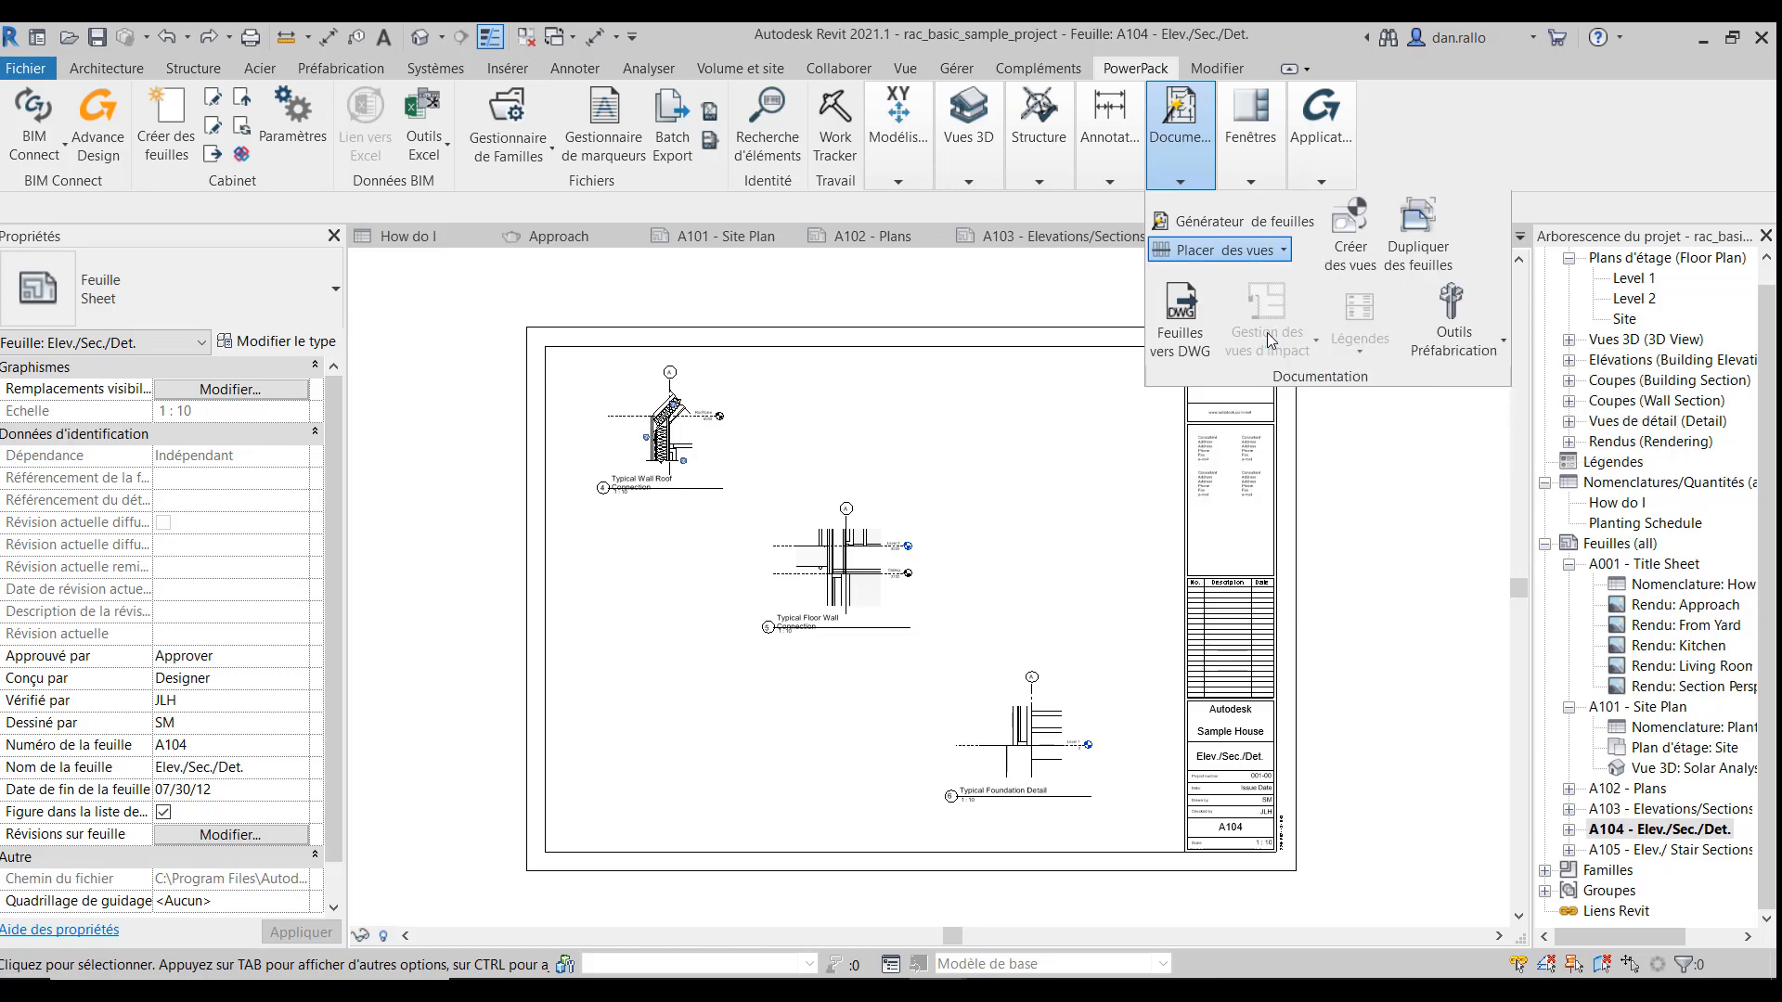
pyautogui.click(640, 420)
pyautogui.click(858, 546)
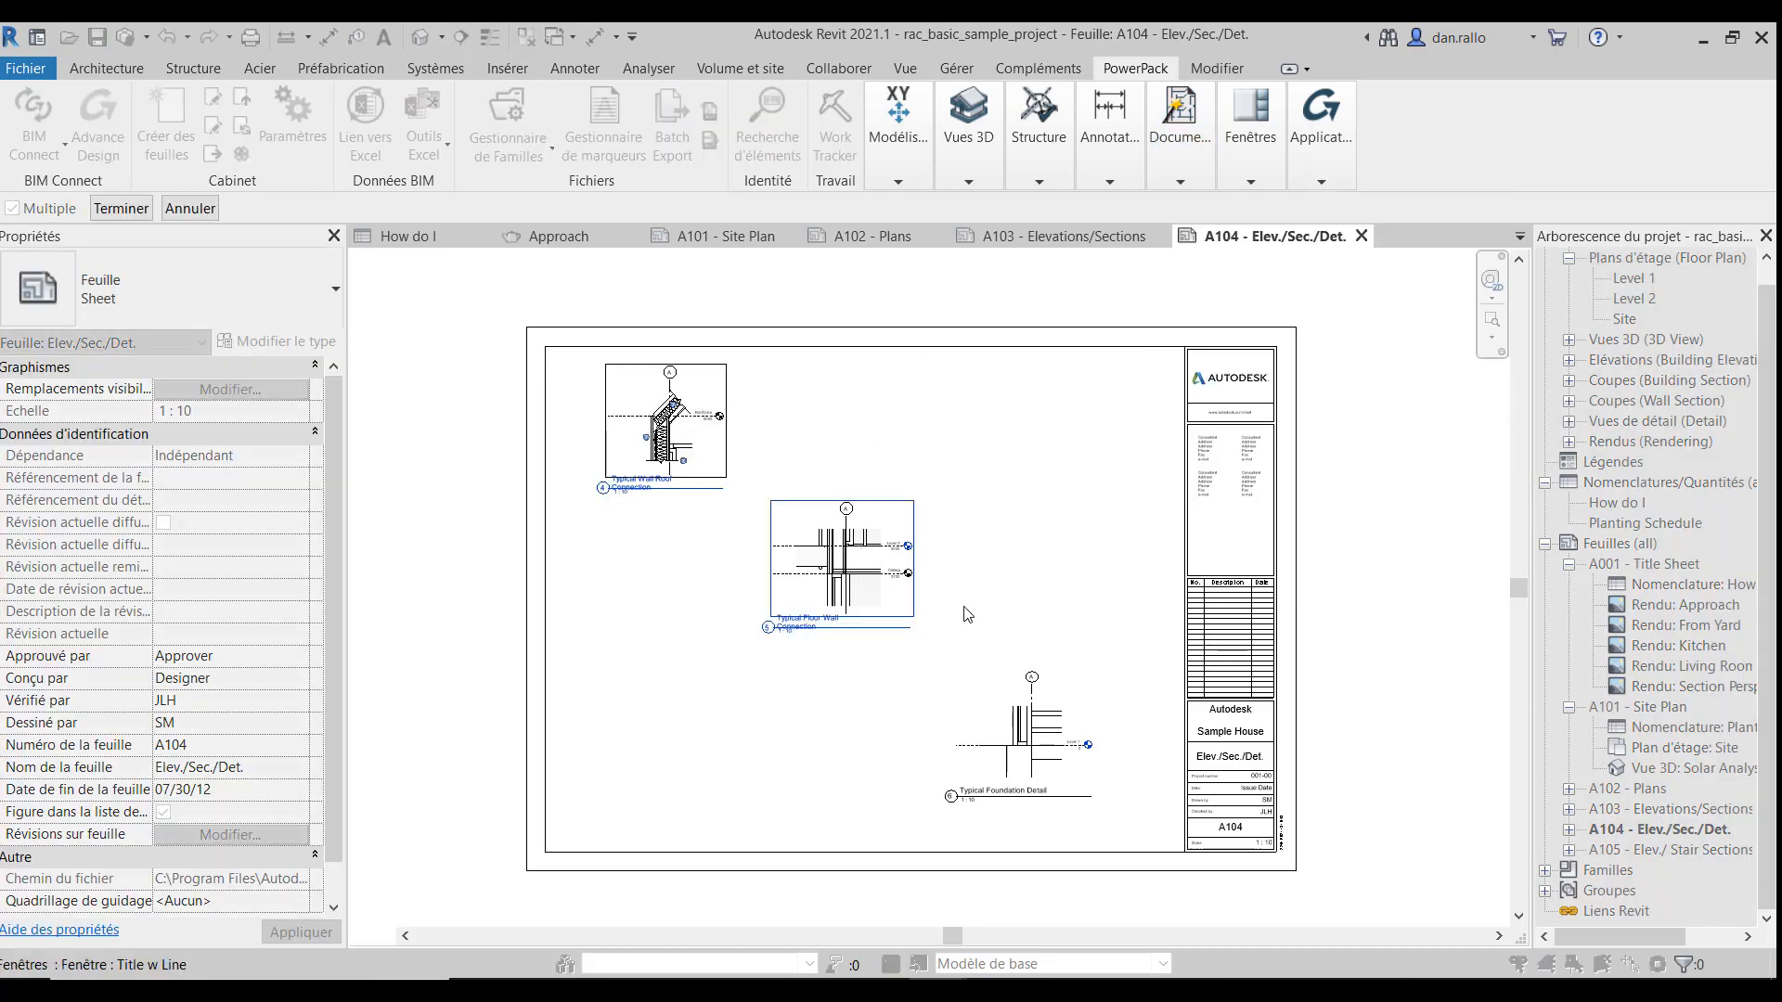
pyautogui.click(1028, 705)
pyautogui.press('Return')
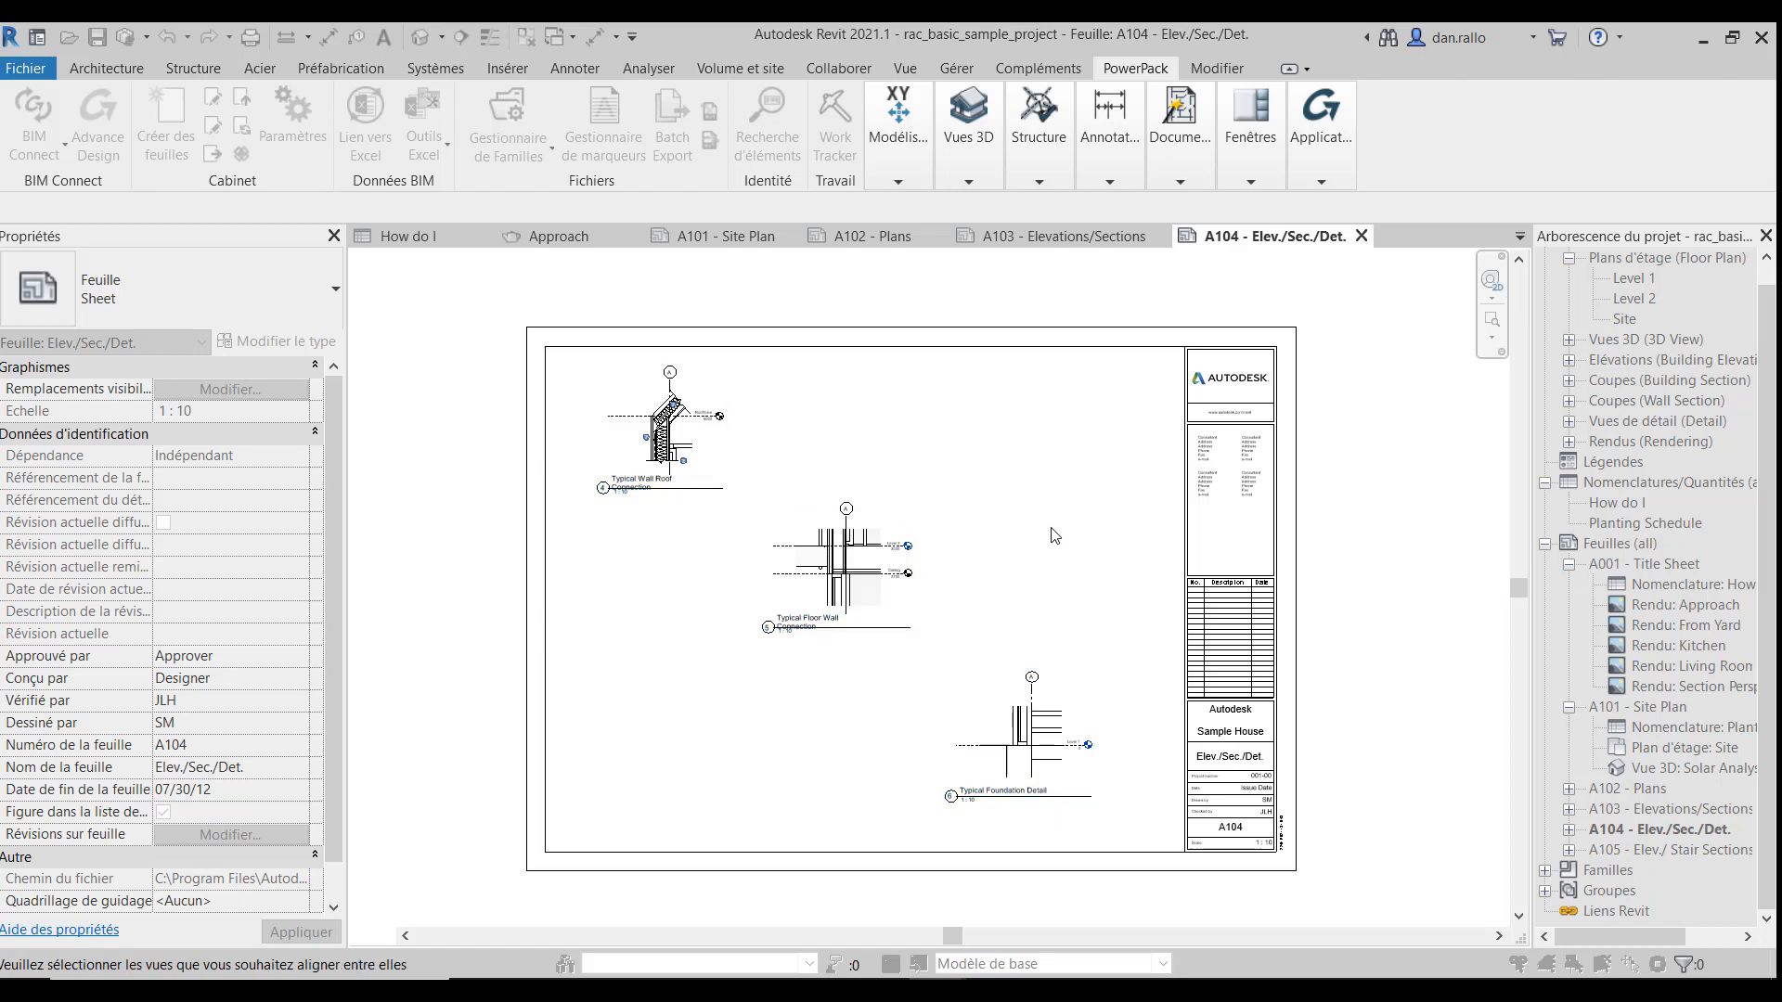
pyautogui.click(1034, 734)
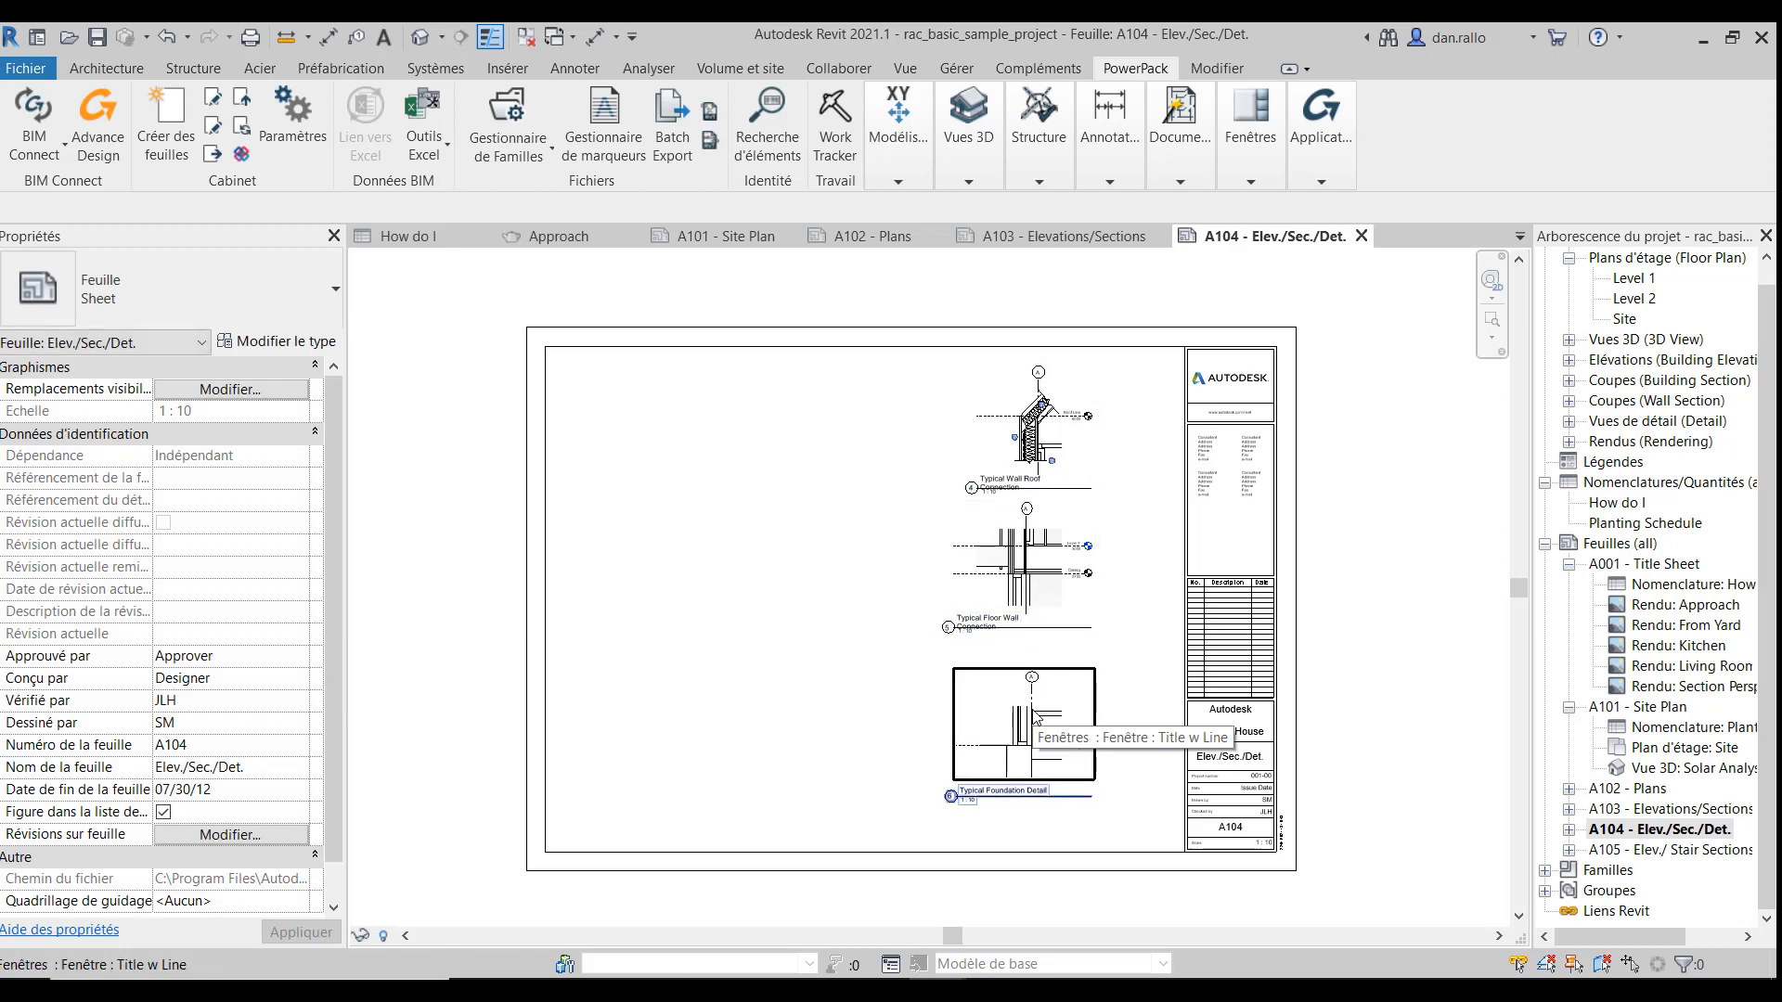
pyautogui.hotkey('ctrl', 'z')
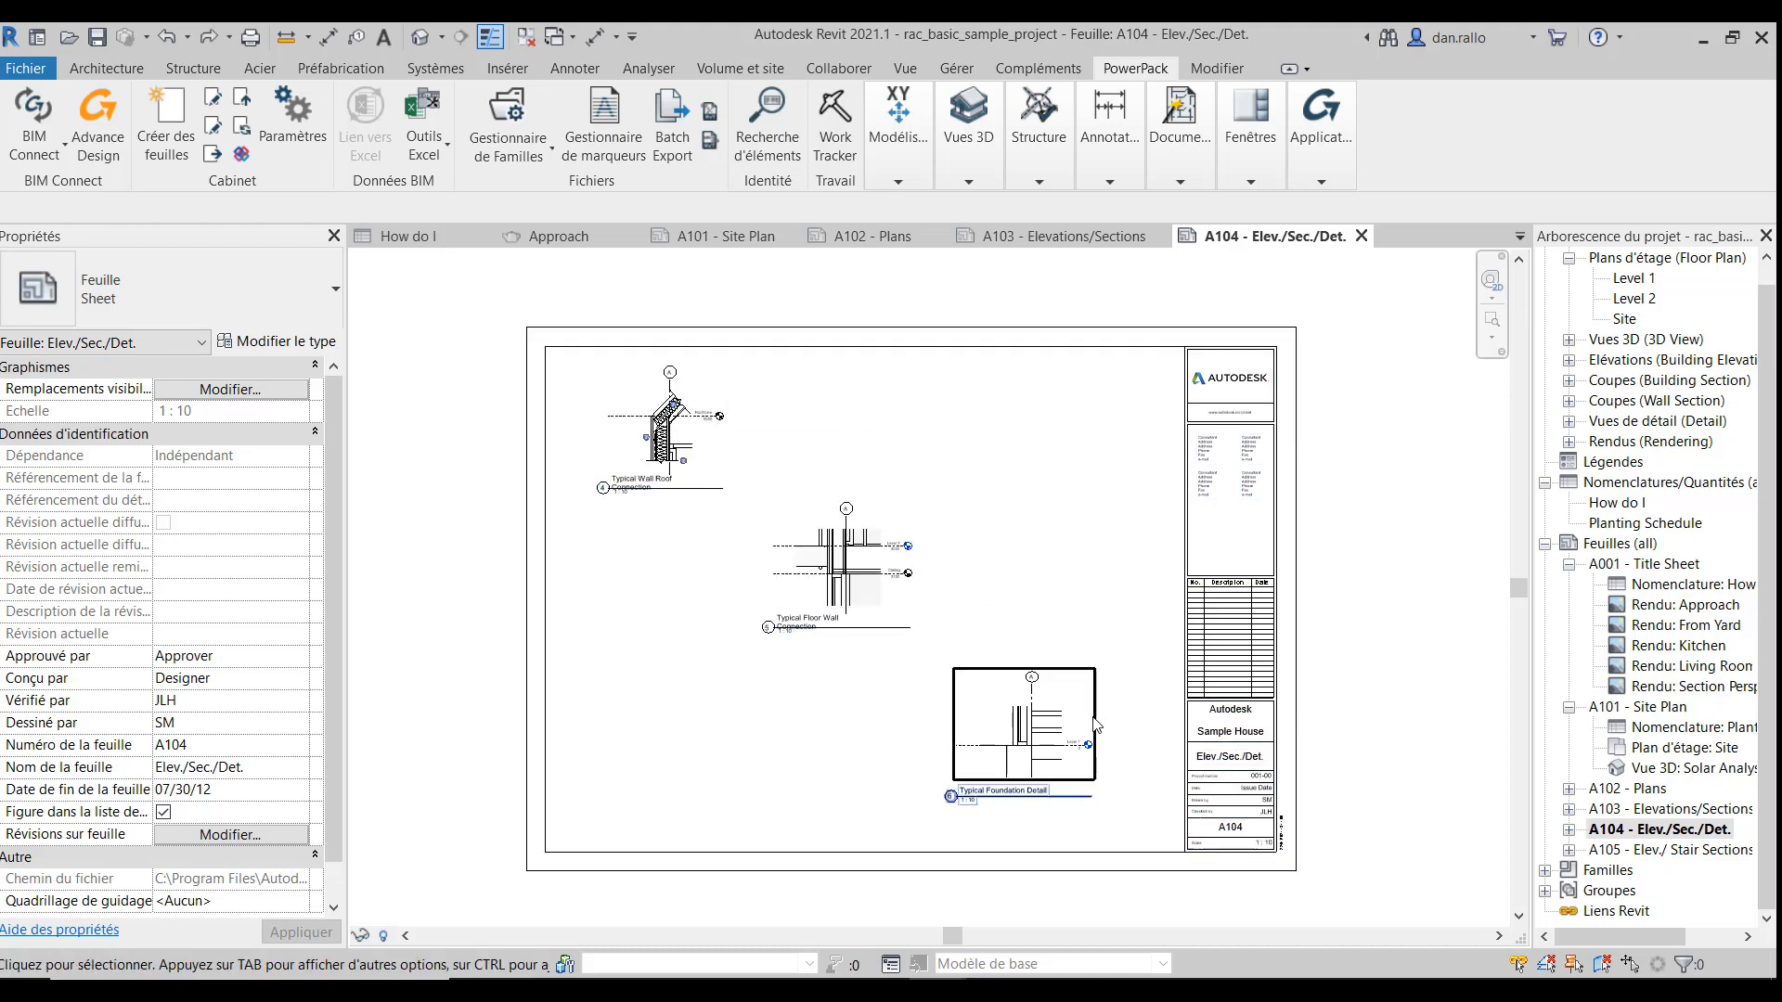
# Step: Repeat the vertical right alignment to Typical Foundation Detail, selecting all three detail views with one selection window, and undo it
pyautogui.click(1179, 180)
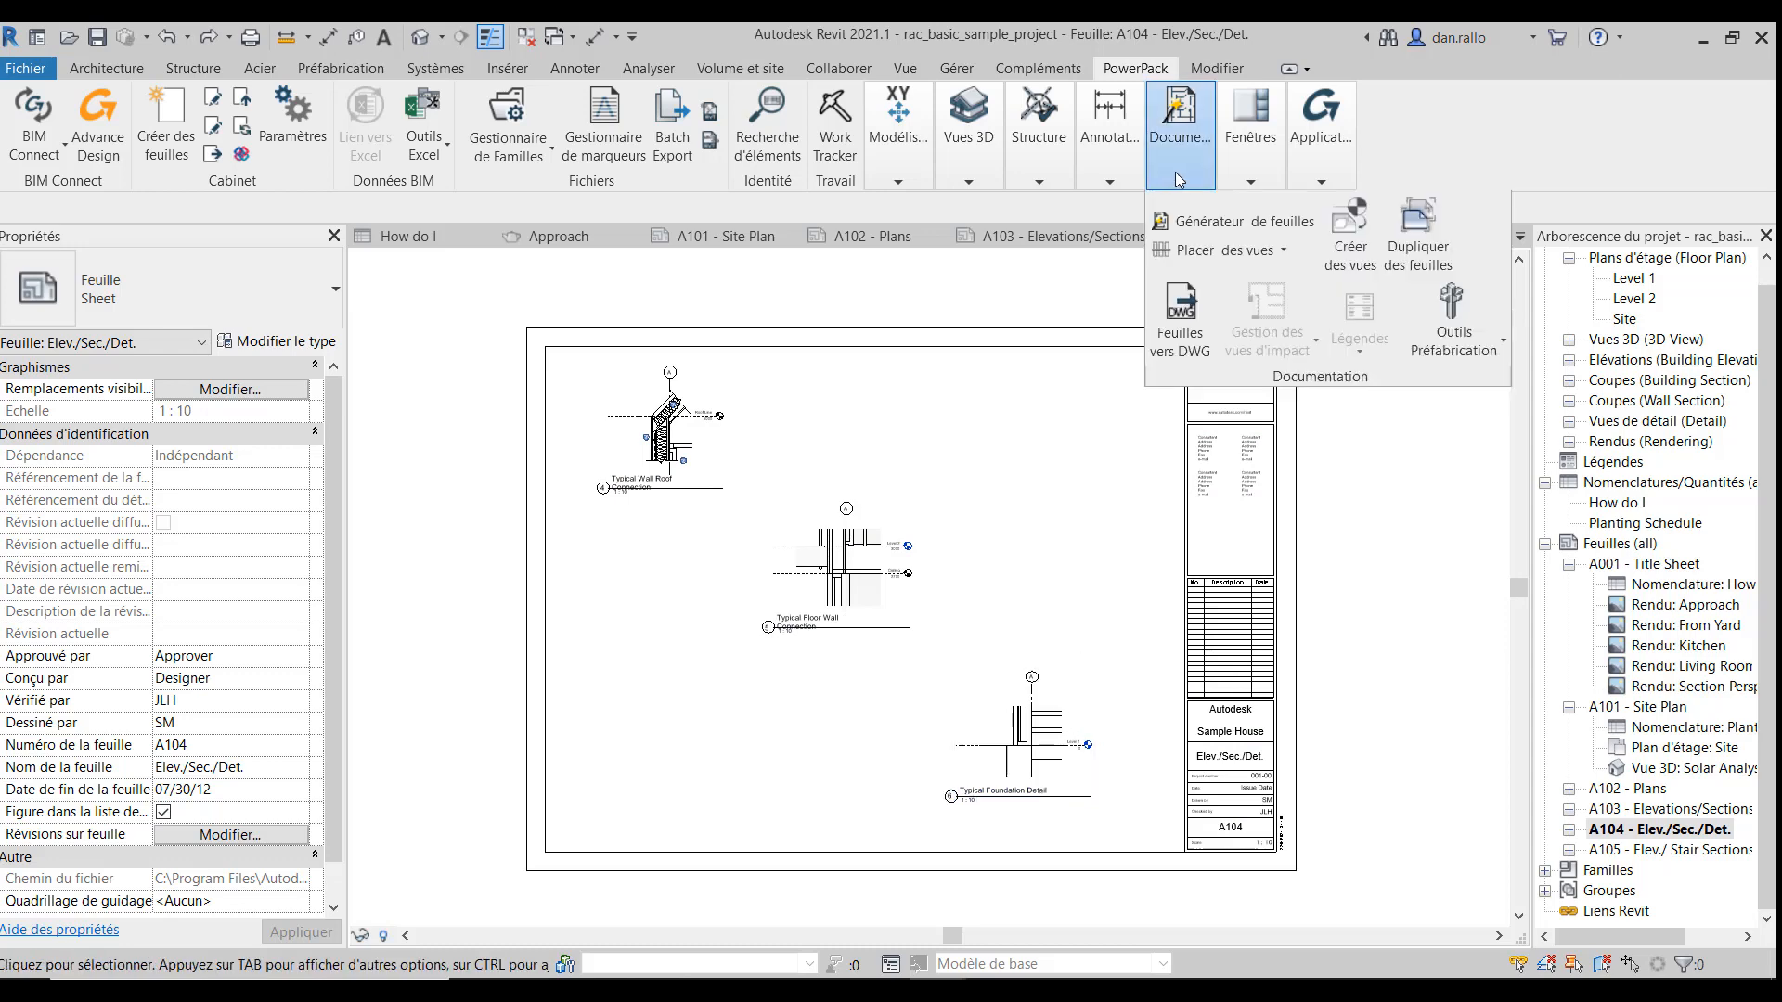
pyautogui.click(1281, 250)
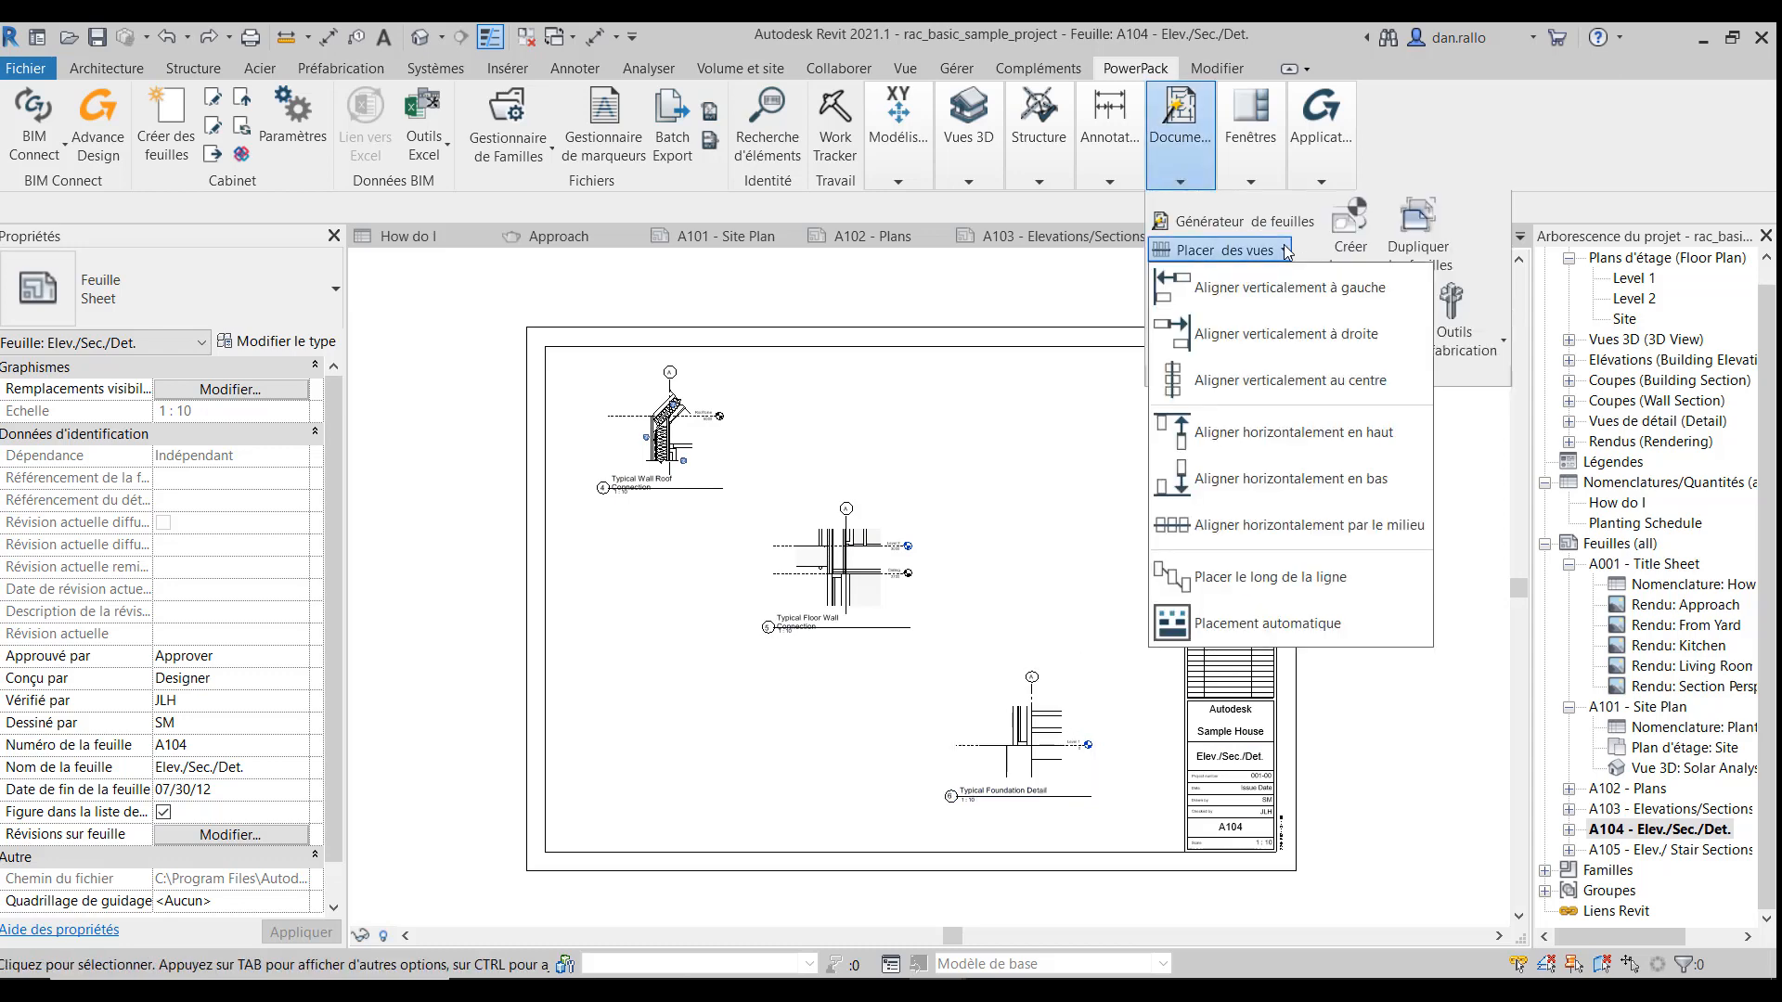
pyautogui.click(1270, 335)
pyautogui.moveTo(1111, 371); pyautogui.dragTo(610, 804)
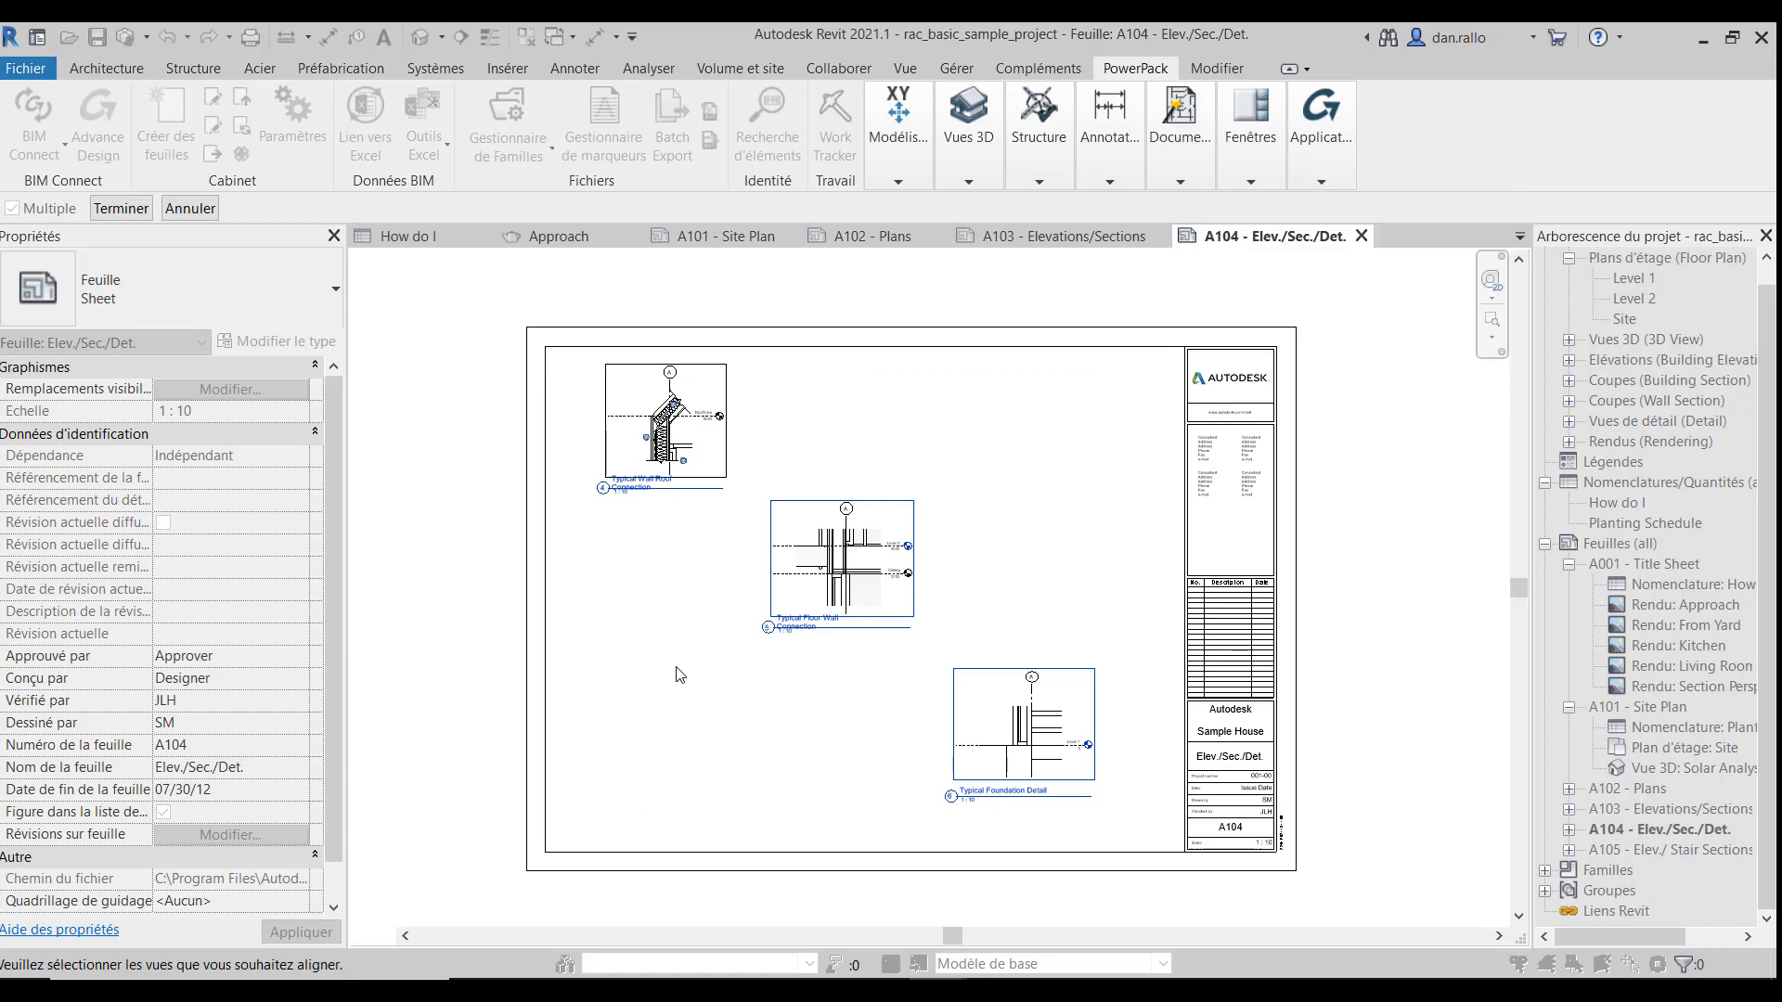
pyautogui.press('Return')
pyautogui.click(1037, 738)
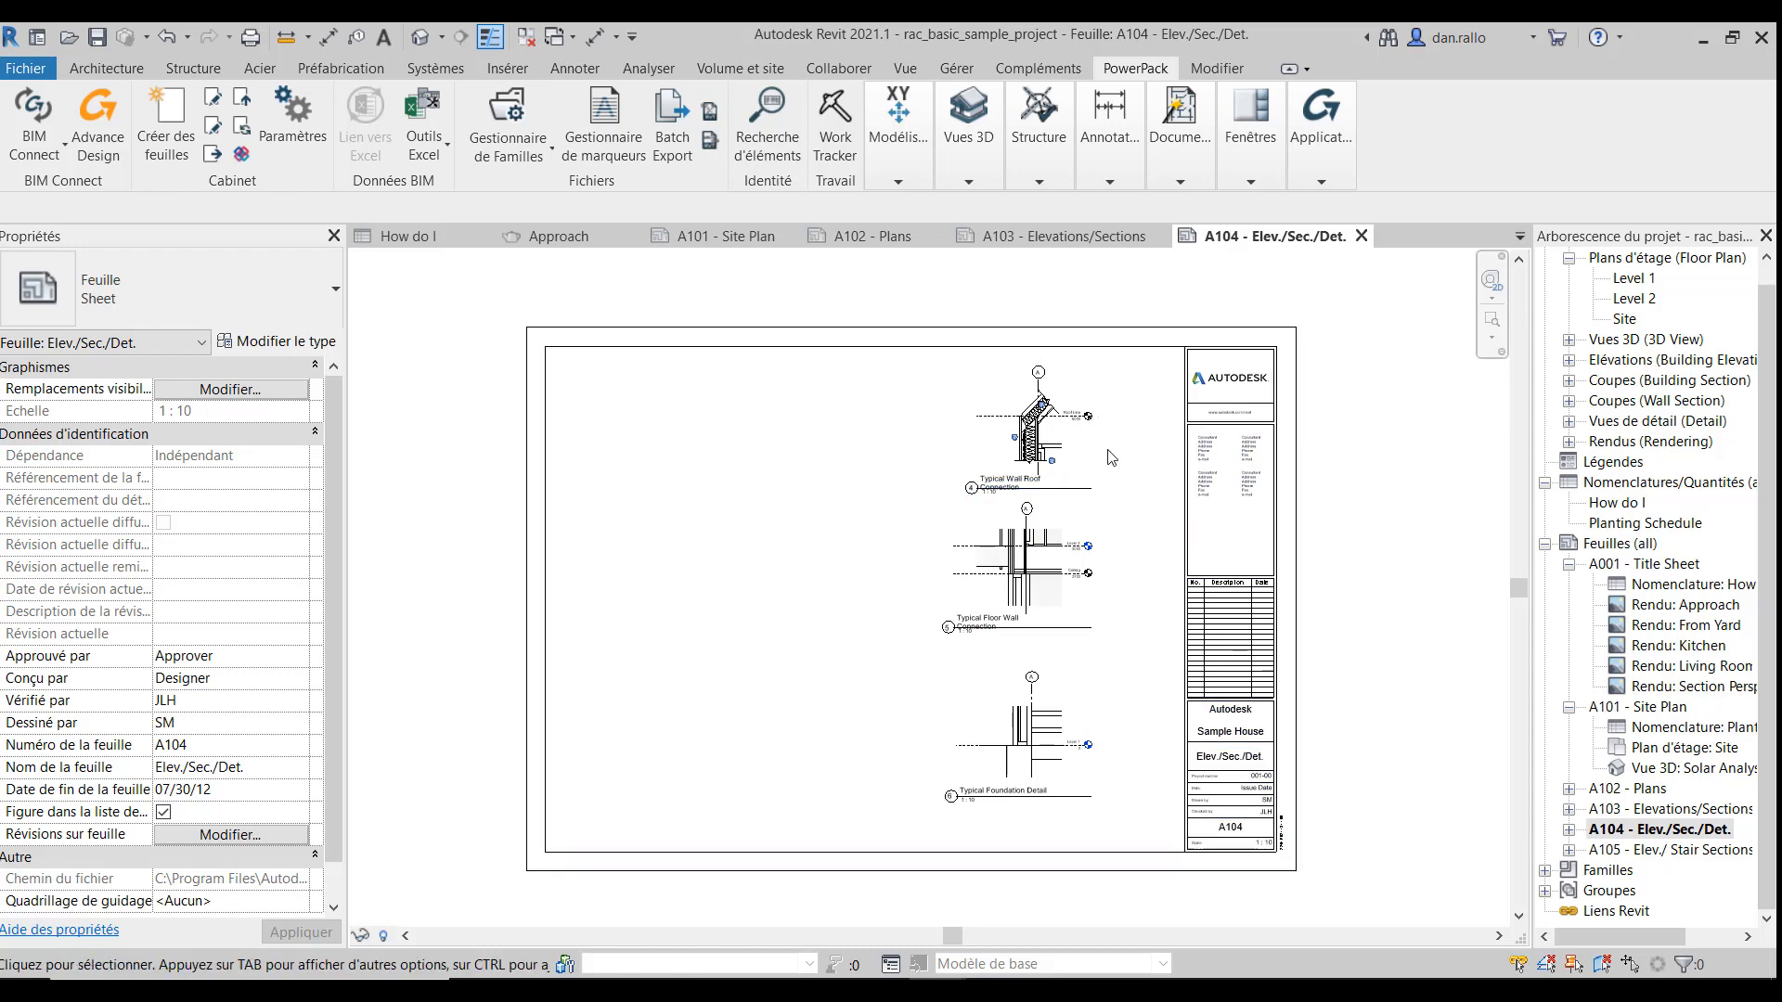
pyautogui.hotkey('ctrl', 'z')
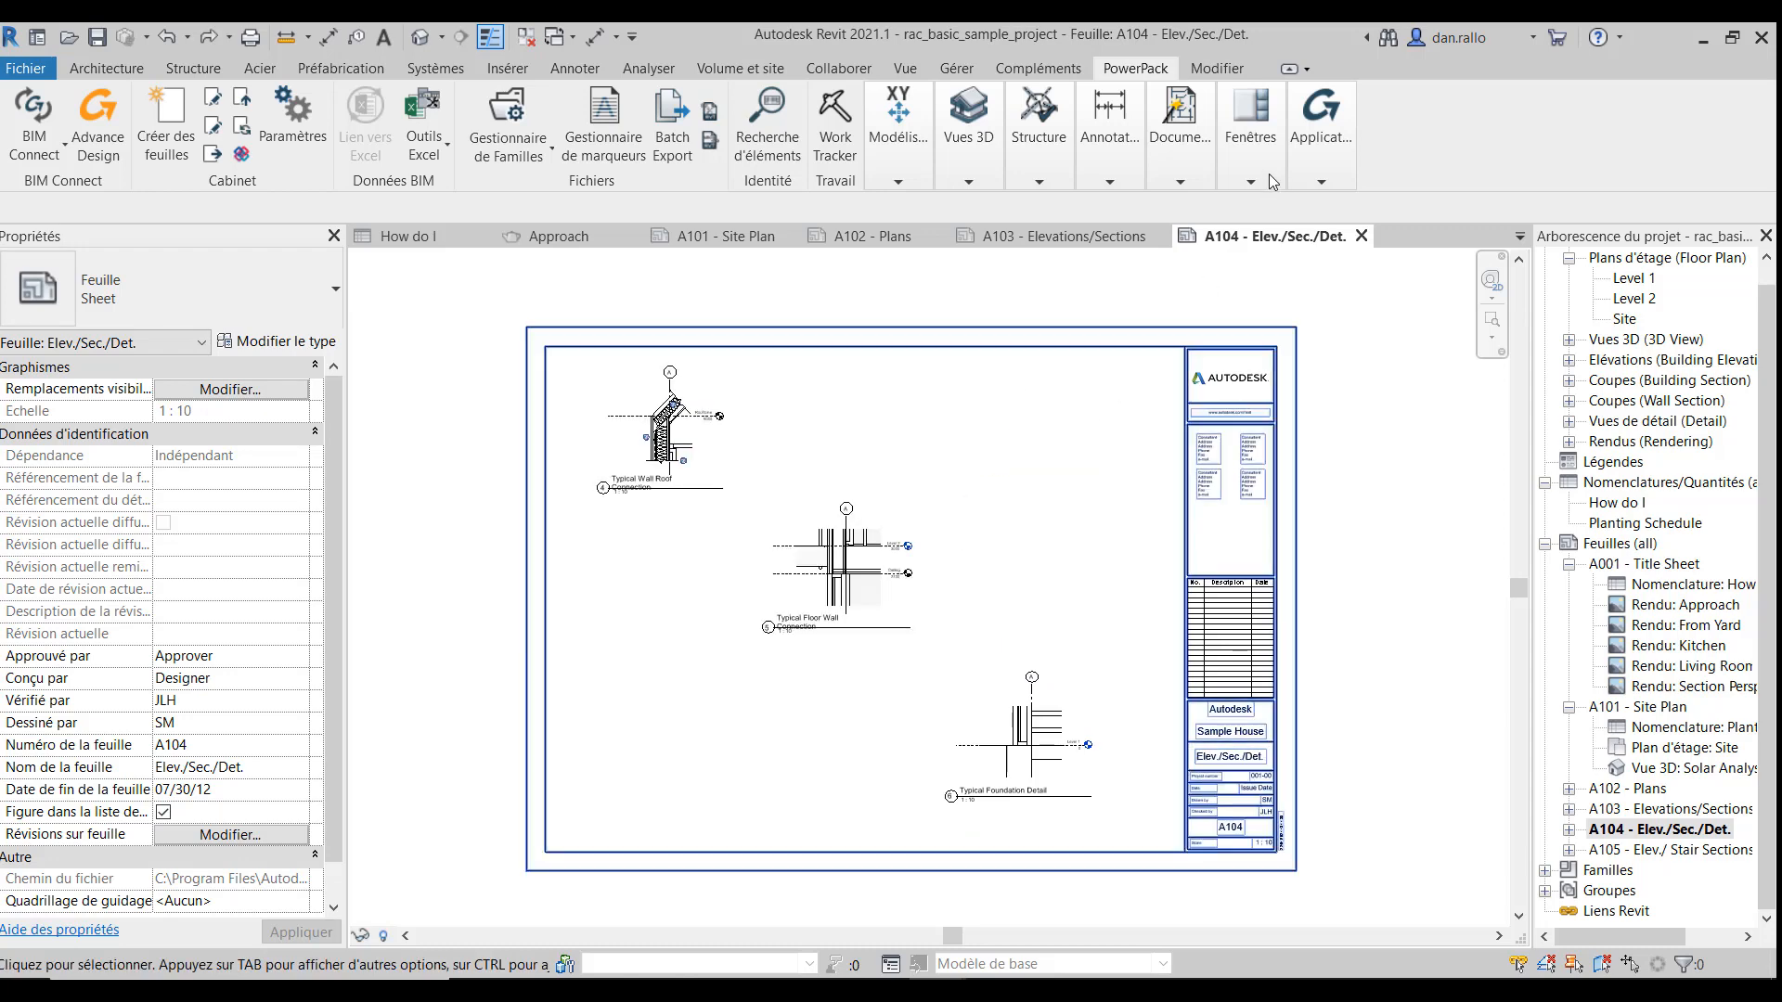
# Step: Align sheet A104's three detail views vertically to the centre, using Typical Floor Wall Connection as reference, and undo the alignment
pyautogui.click(1186, 174)
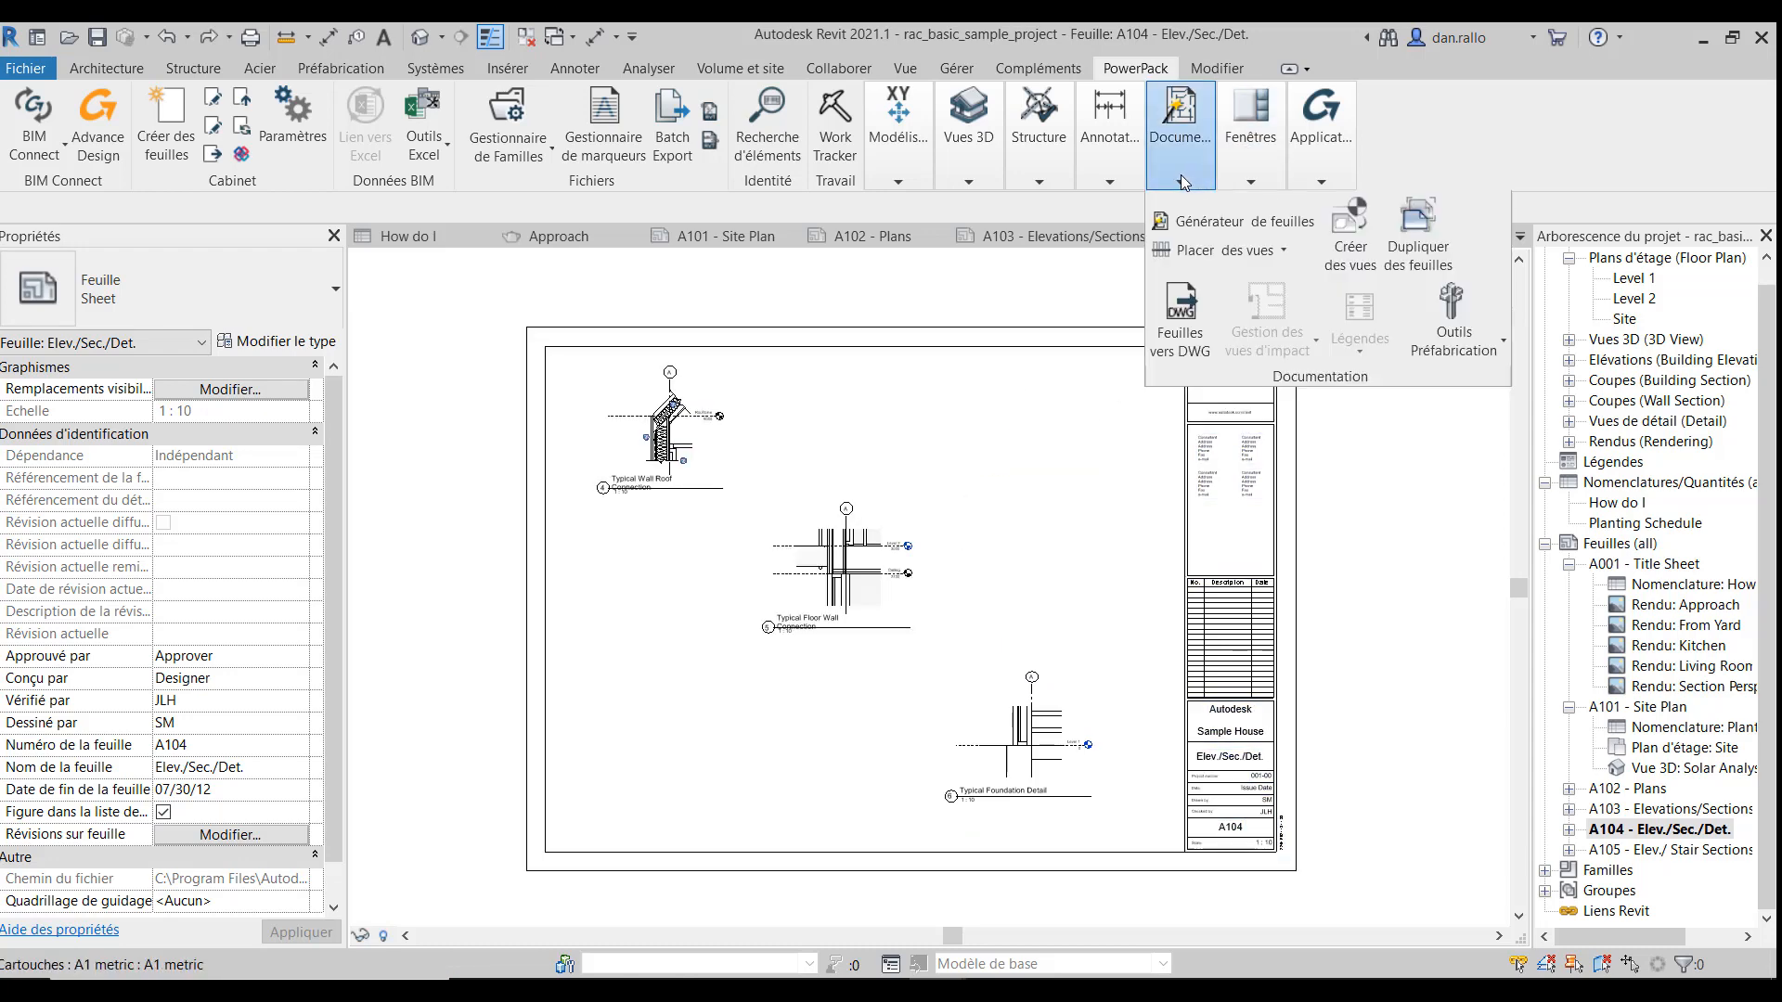
pyautogui.click(1283, 250)
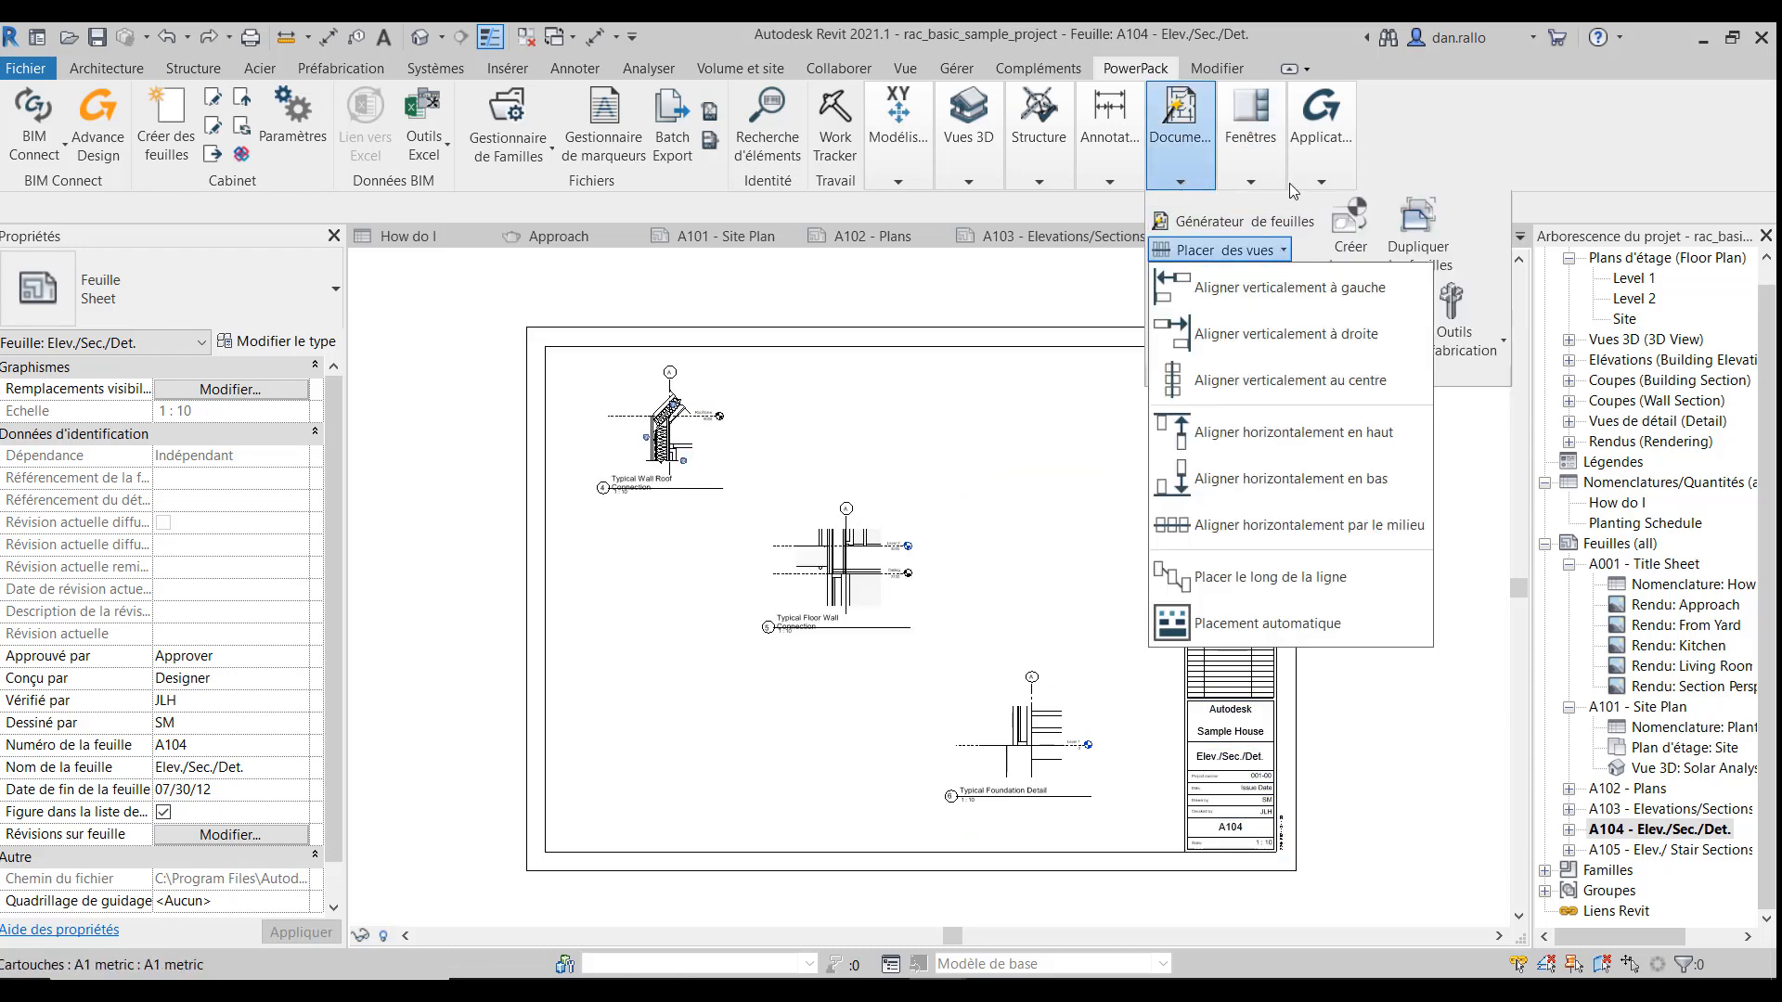
pyautogui.click(1241, 374)
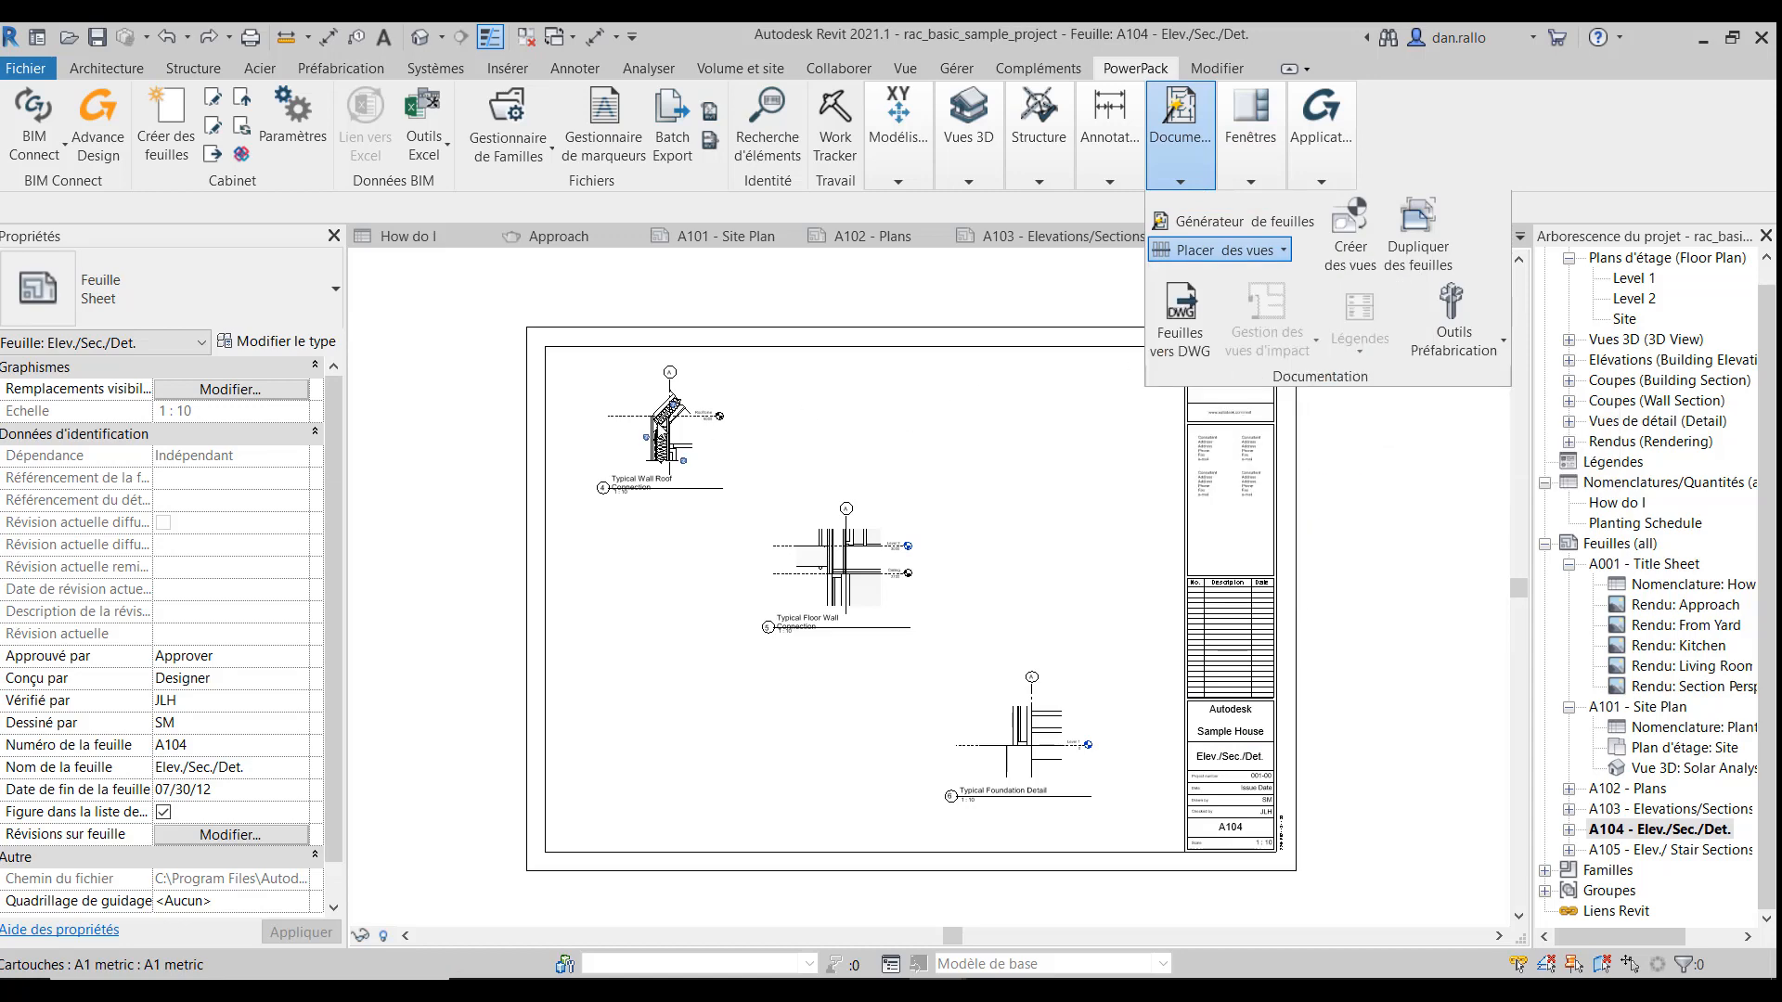
pyautogui.click(667, 417)
pyautogui.click(847, 531)
pyautogui.click(1011, 709)
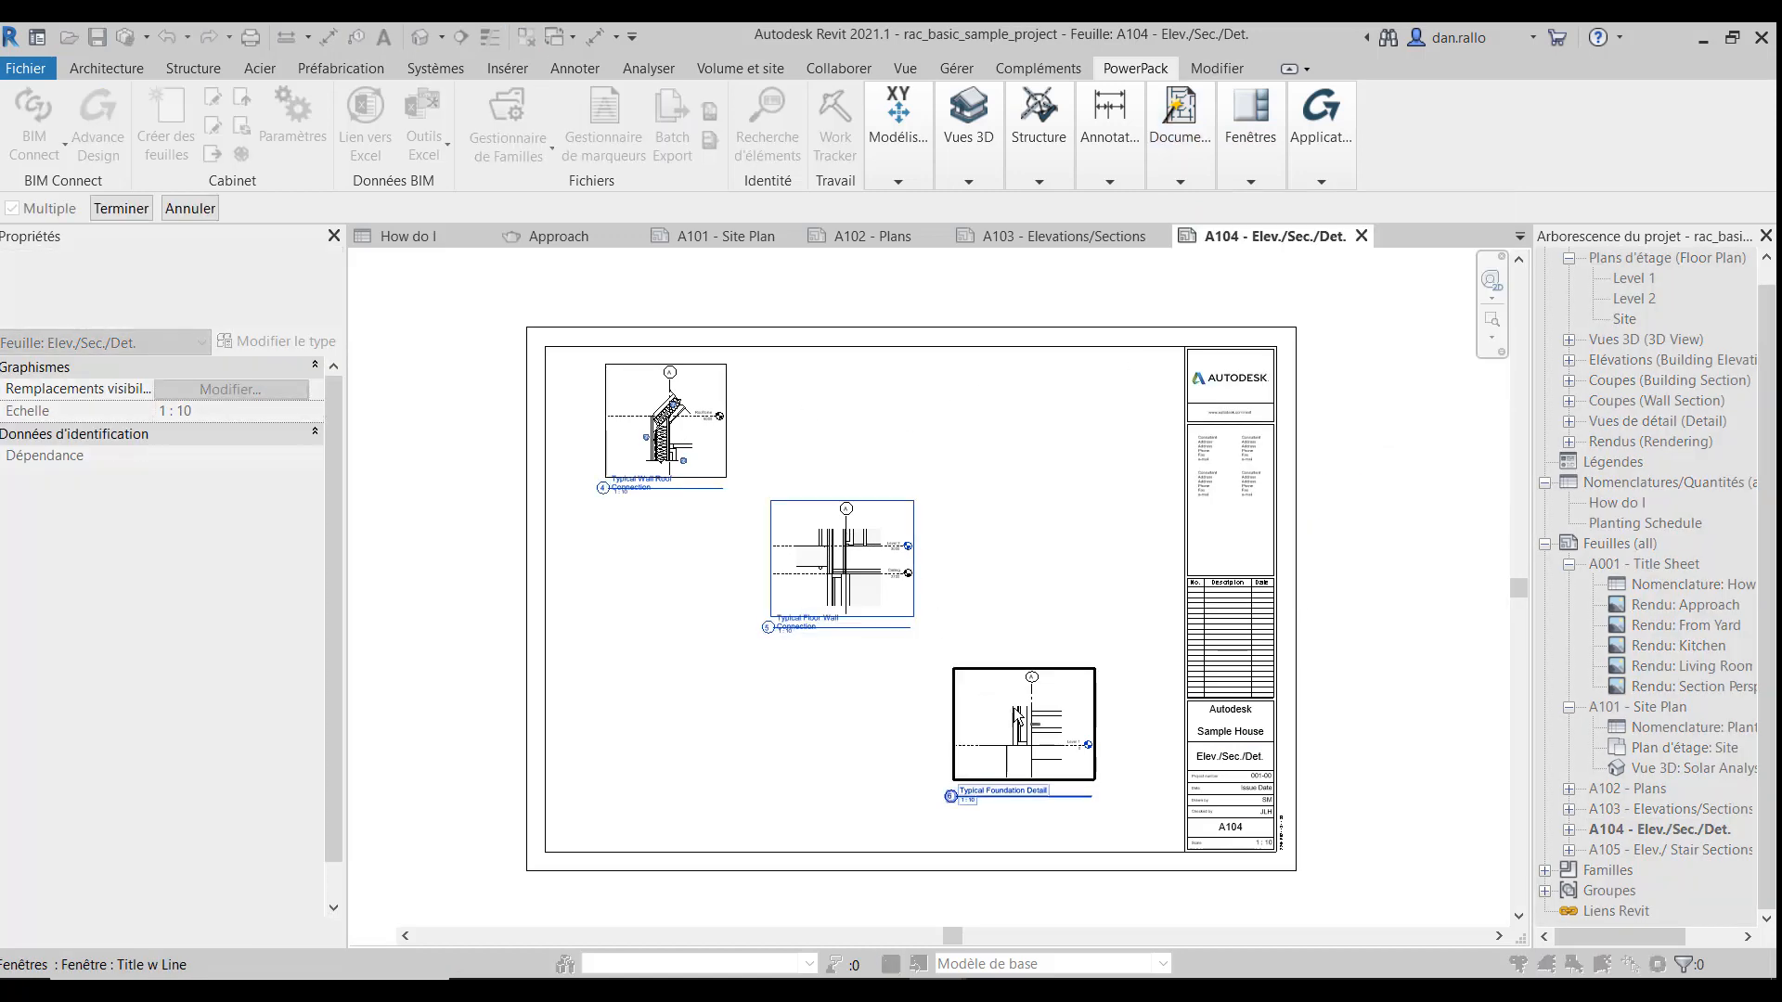
pyautogui.press('Return')
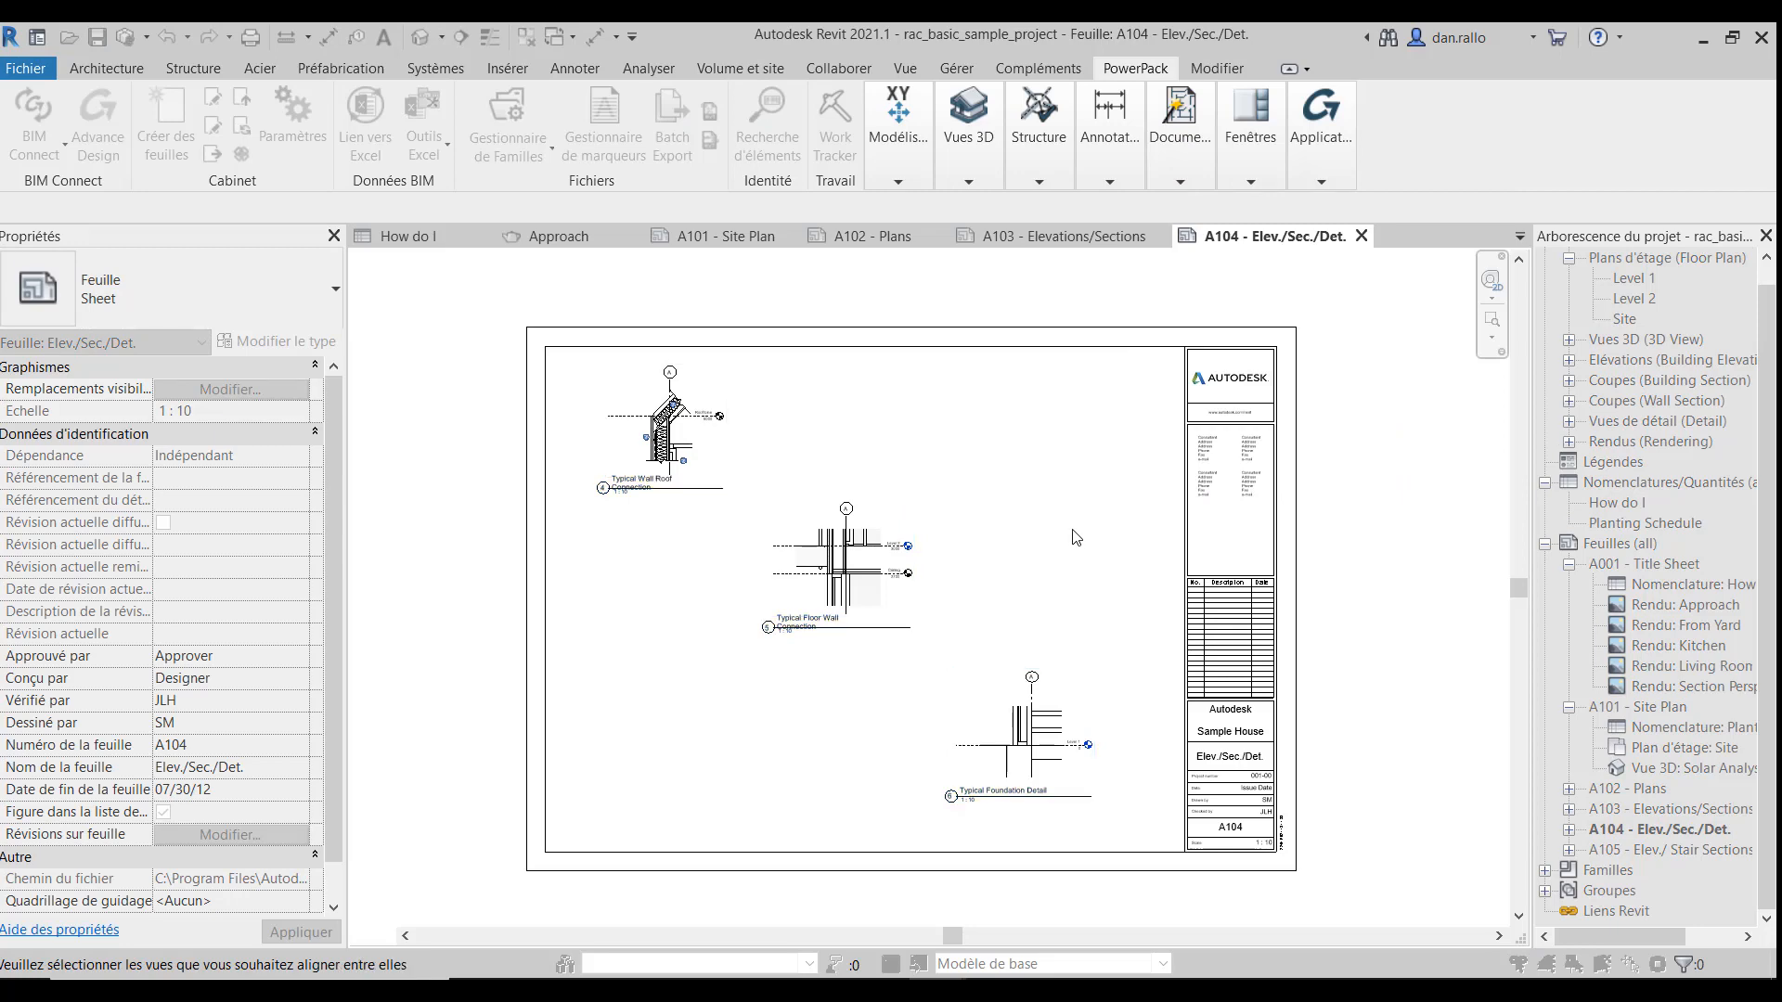
pyautogui.click(842, 582)
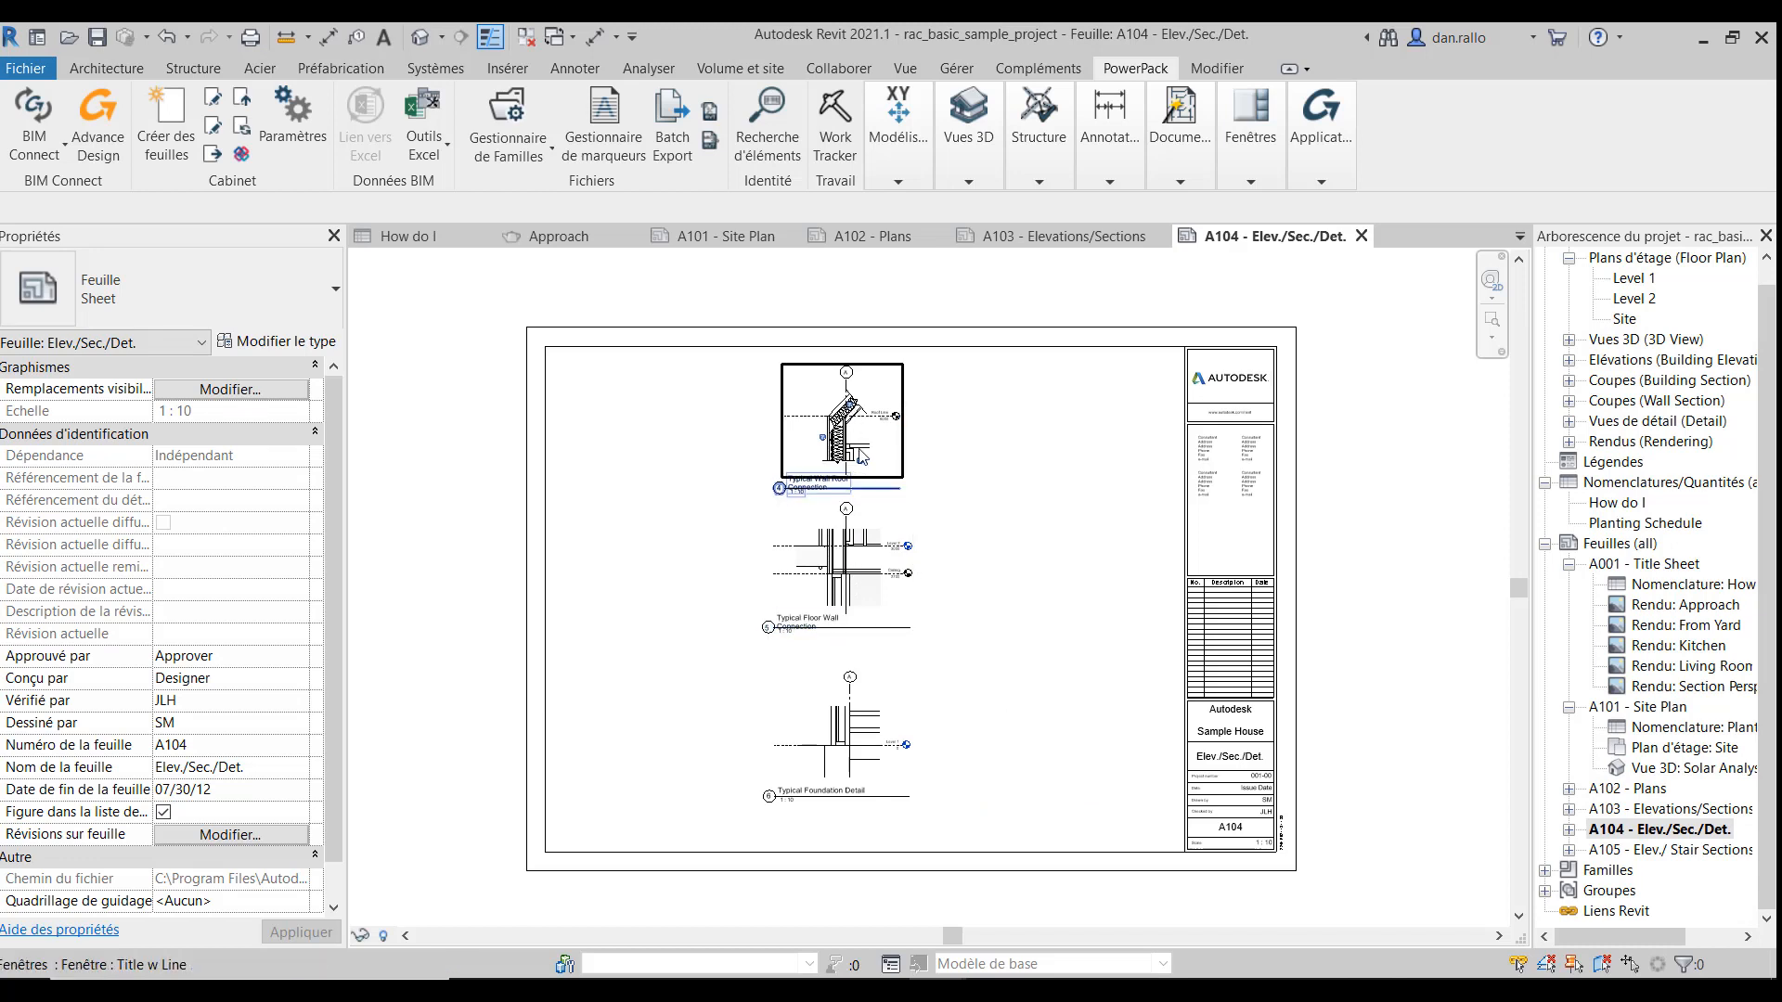
pyautogui.hotkey('ctrl', 'z')
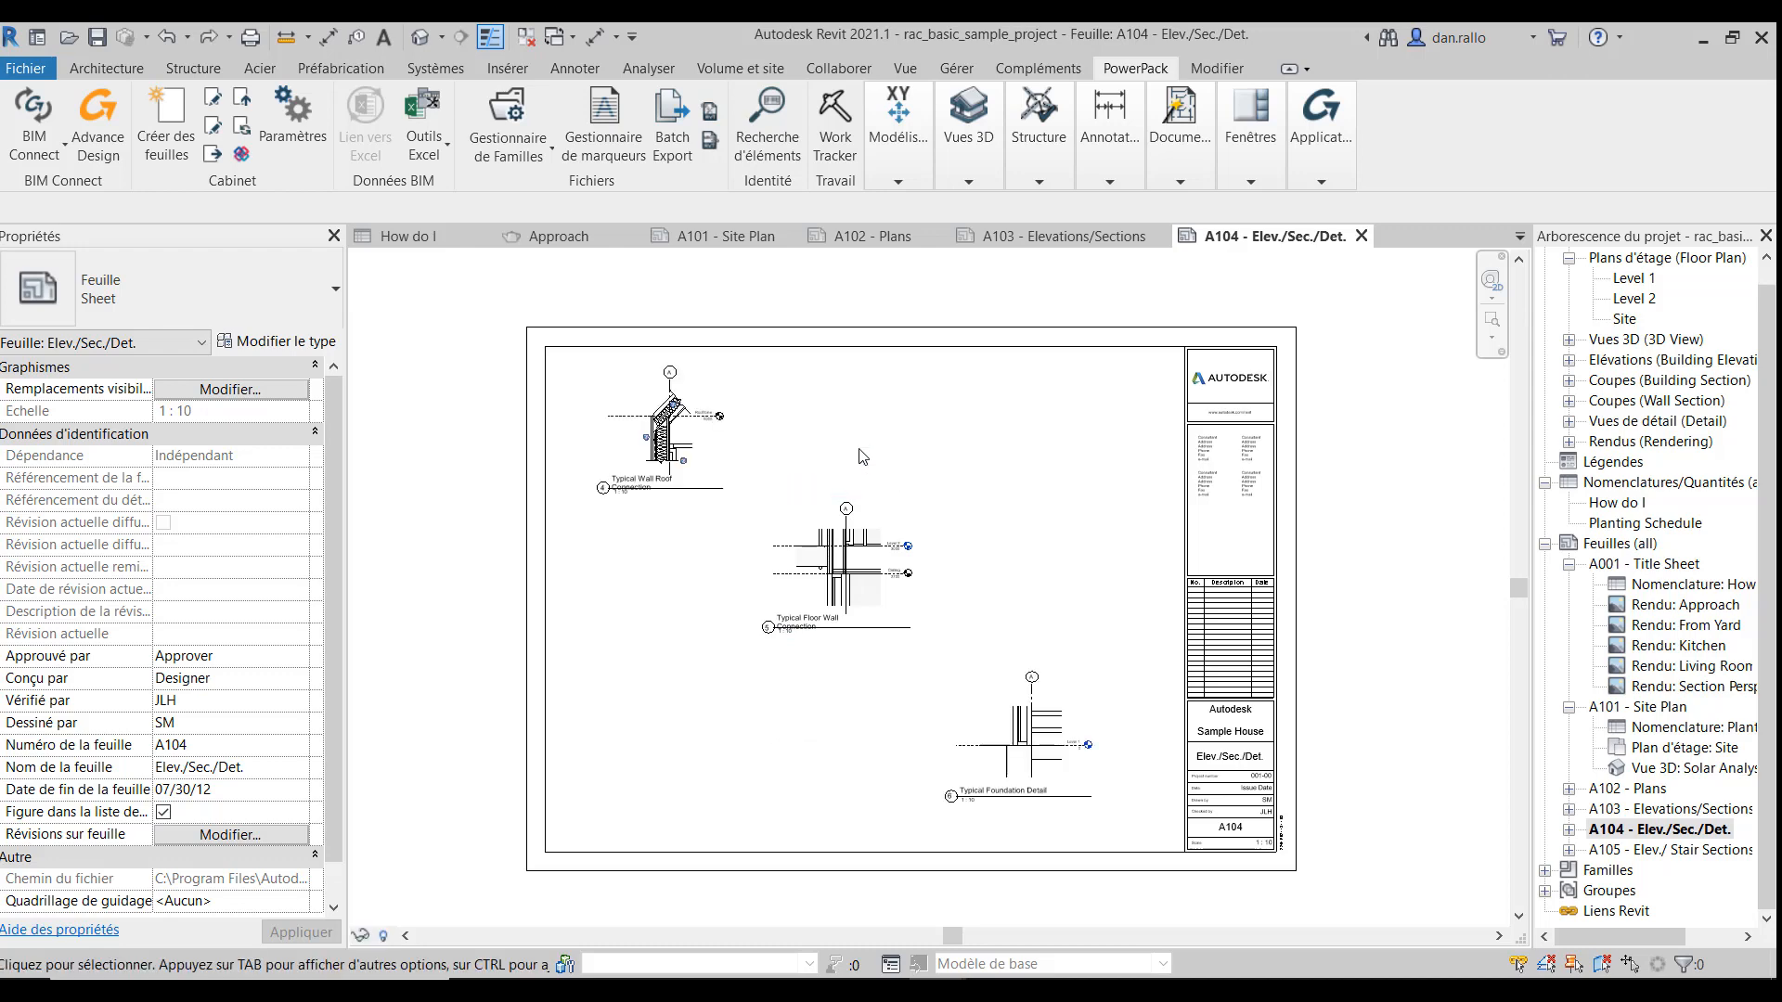
# Step: Align sheet A104's three detail views horizontally to the top, using Typical Wall Roof Connection as reference, and undo the alignment
pyautogui.click(1178, 175)
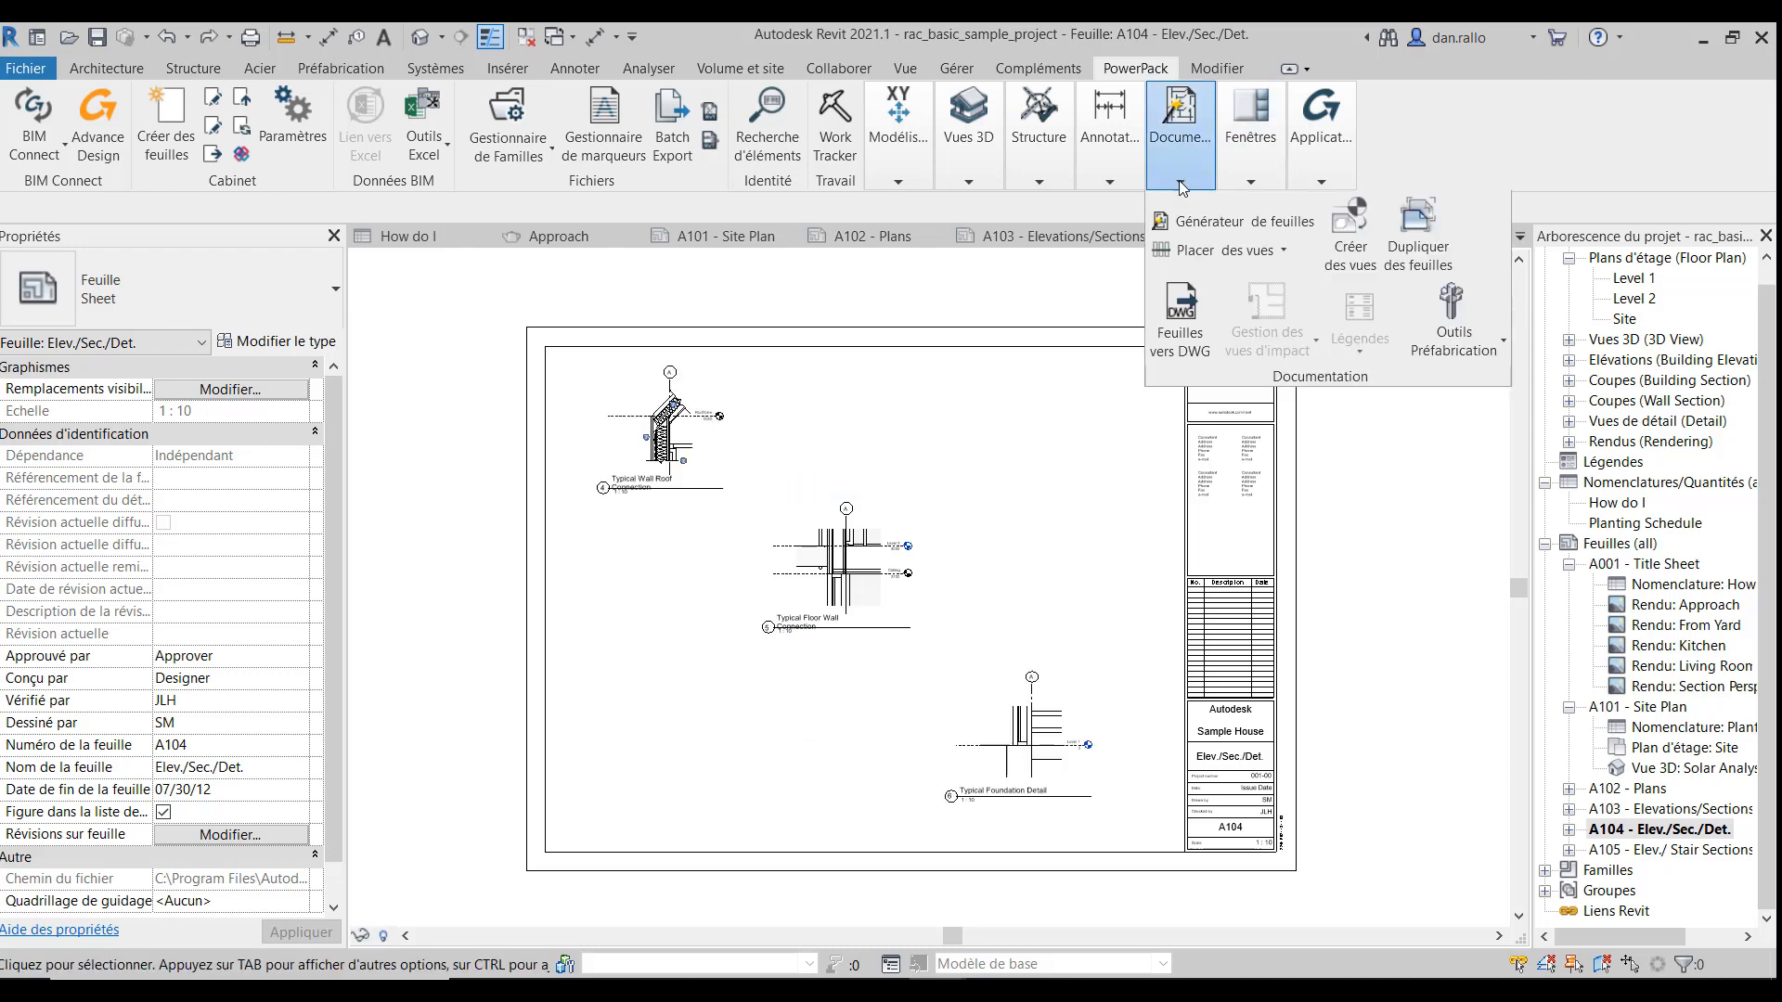
pyautogui.click(1274, 251)
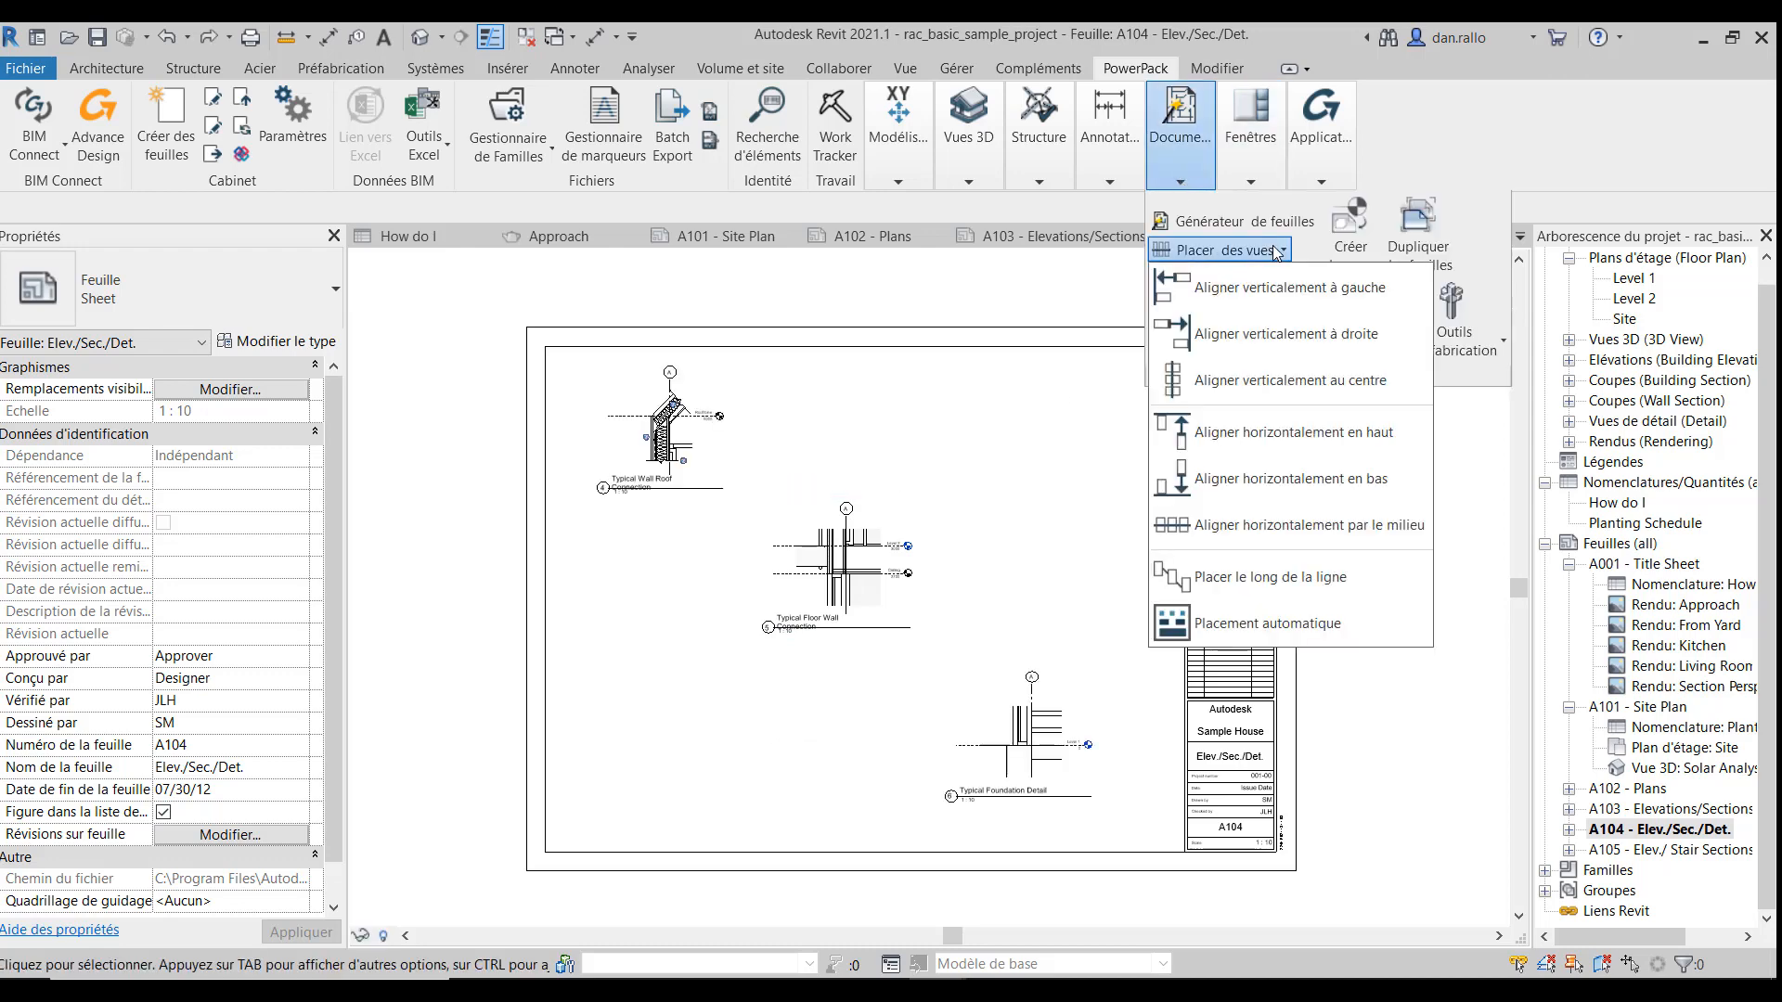
pyautogui.click(1278, 436)
pyautogui.moveTo(1129, 369); pyautogui.dragTo(608, 795)
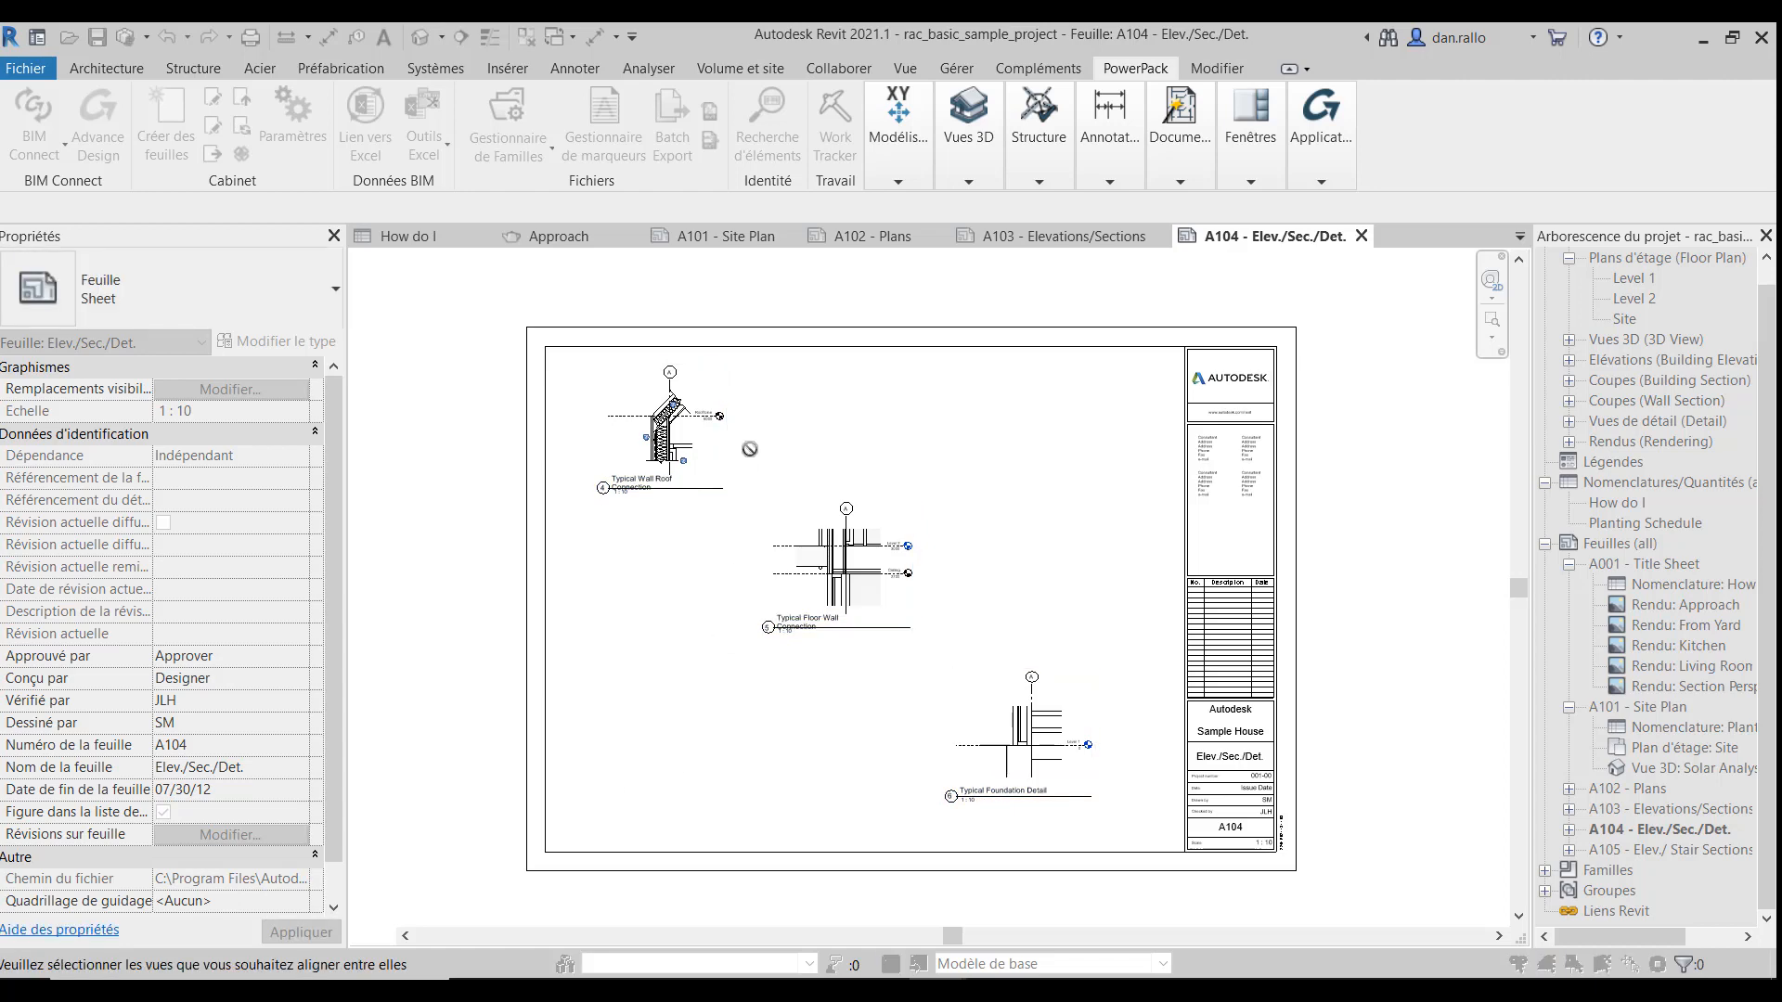
pyautogui.click(687, 442)
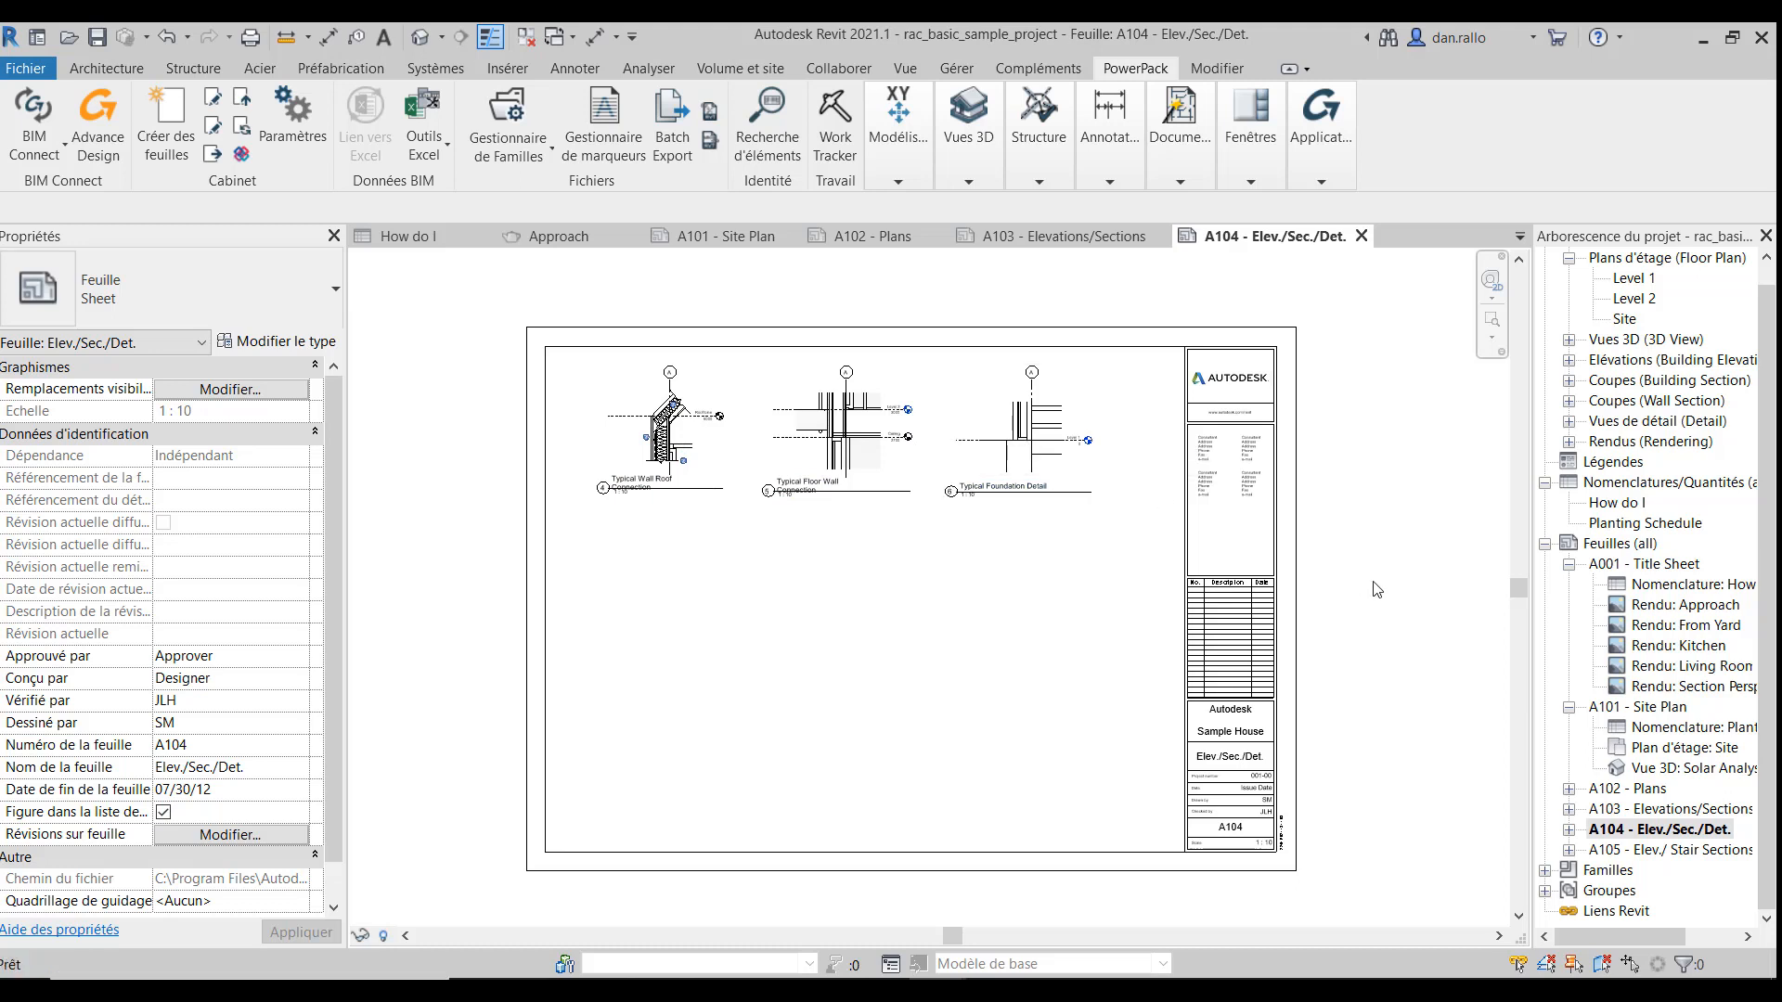
pyautogui.hotkey('ctrl', 'z')
pyautogui.hotkey('ctrl', 'z')
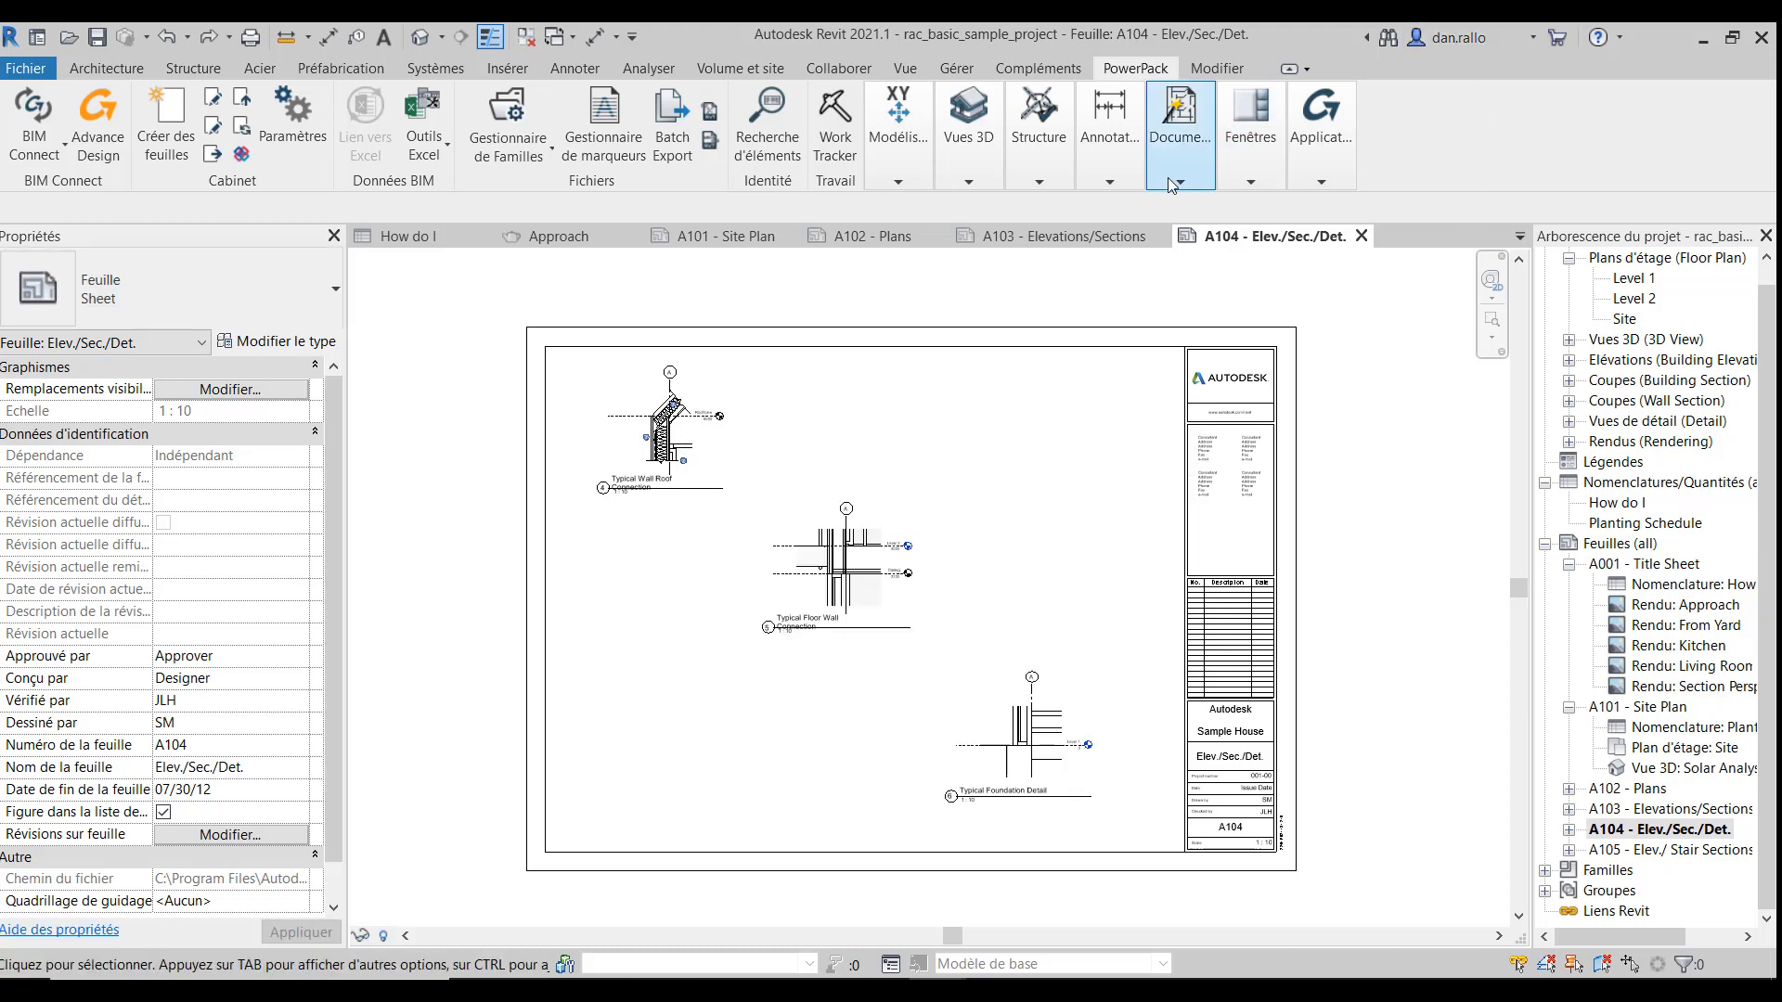
# Step: Align sheet A104's three detail views horizontally to the bottom, using Typical Foundation Detail as reference, and undo the alignment
pyautogui.moveTo(1172, 181)
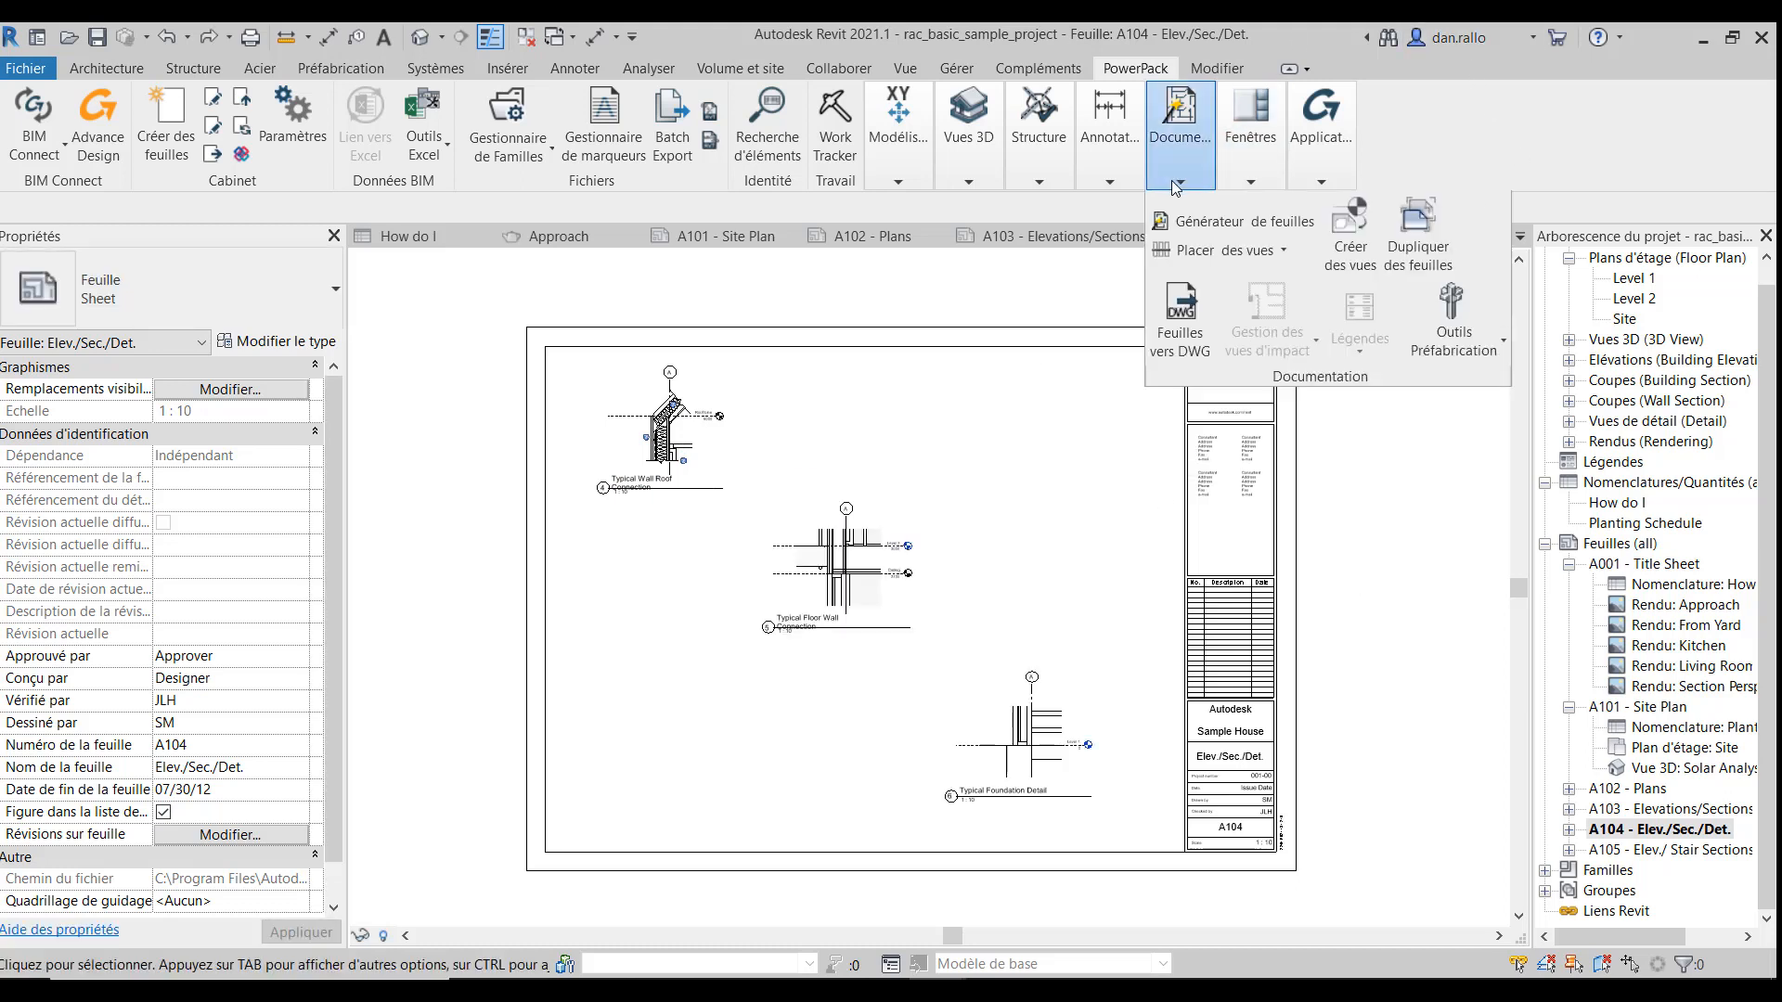
pyautogui.click(1286, 249)
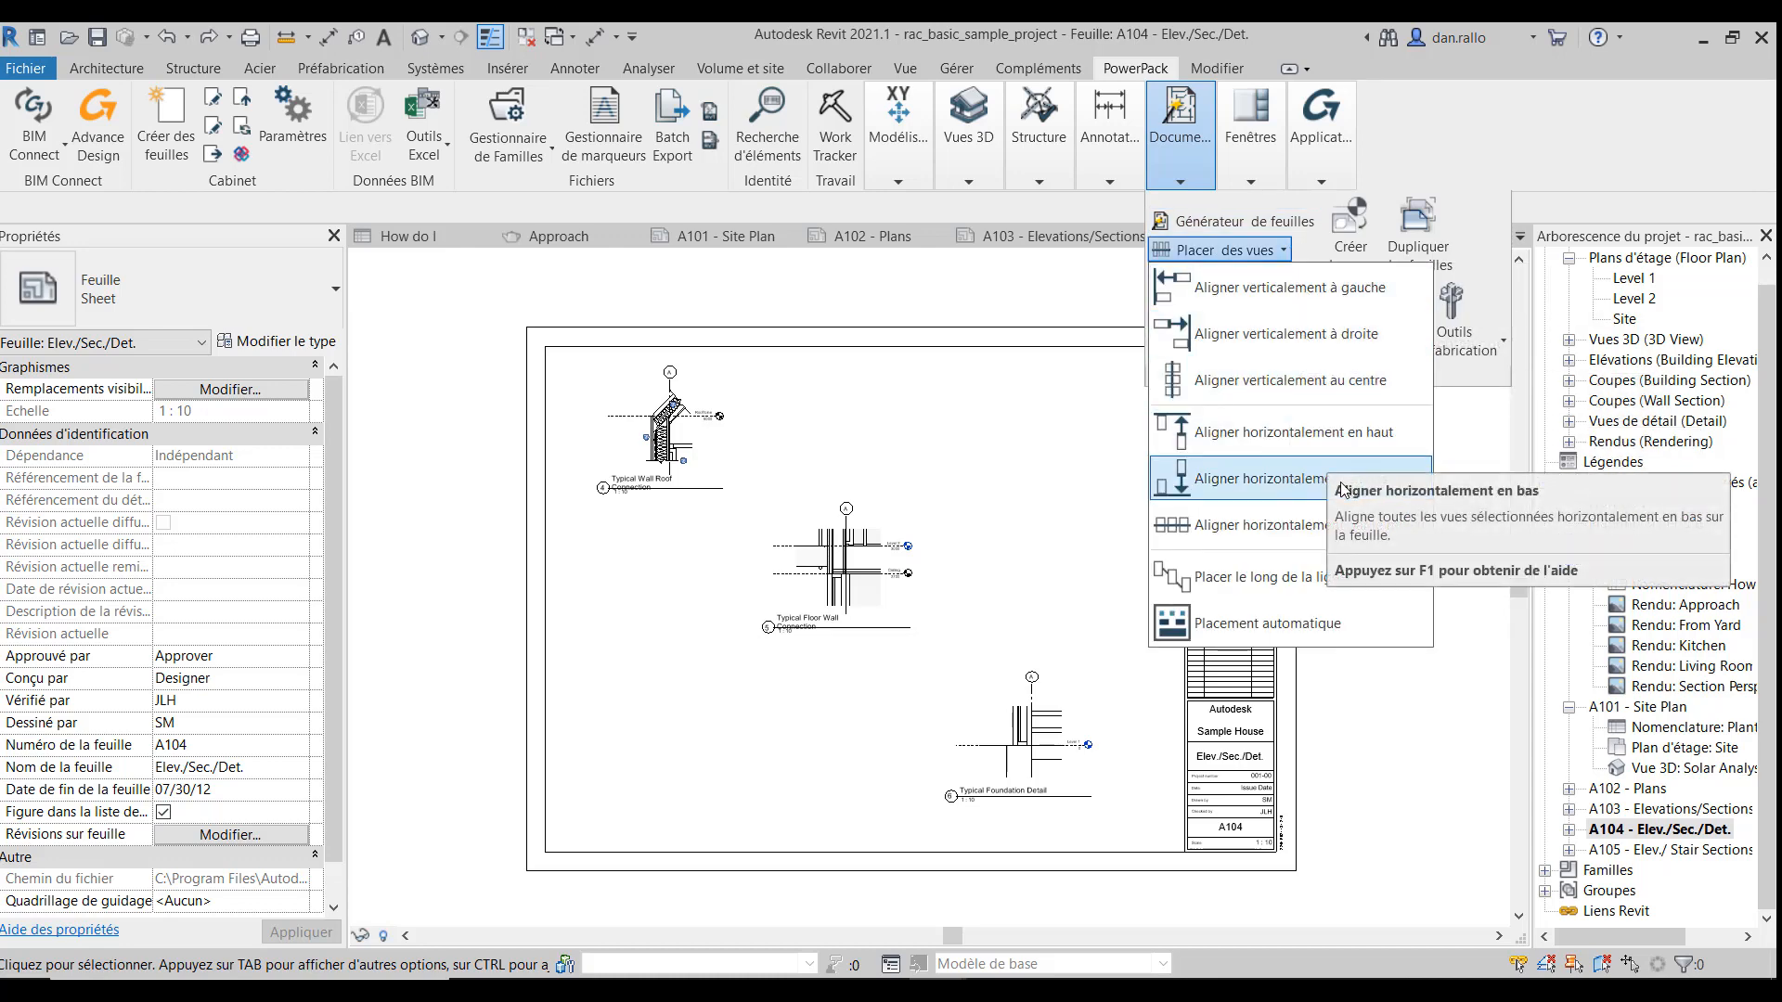
pyautogui.click(1304, 481)
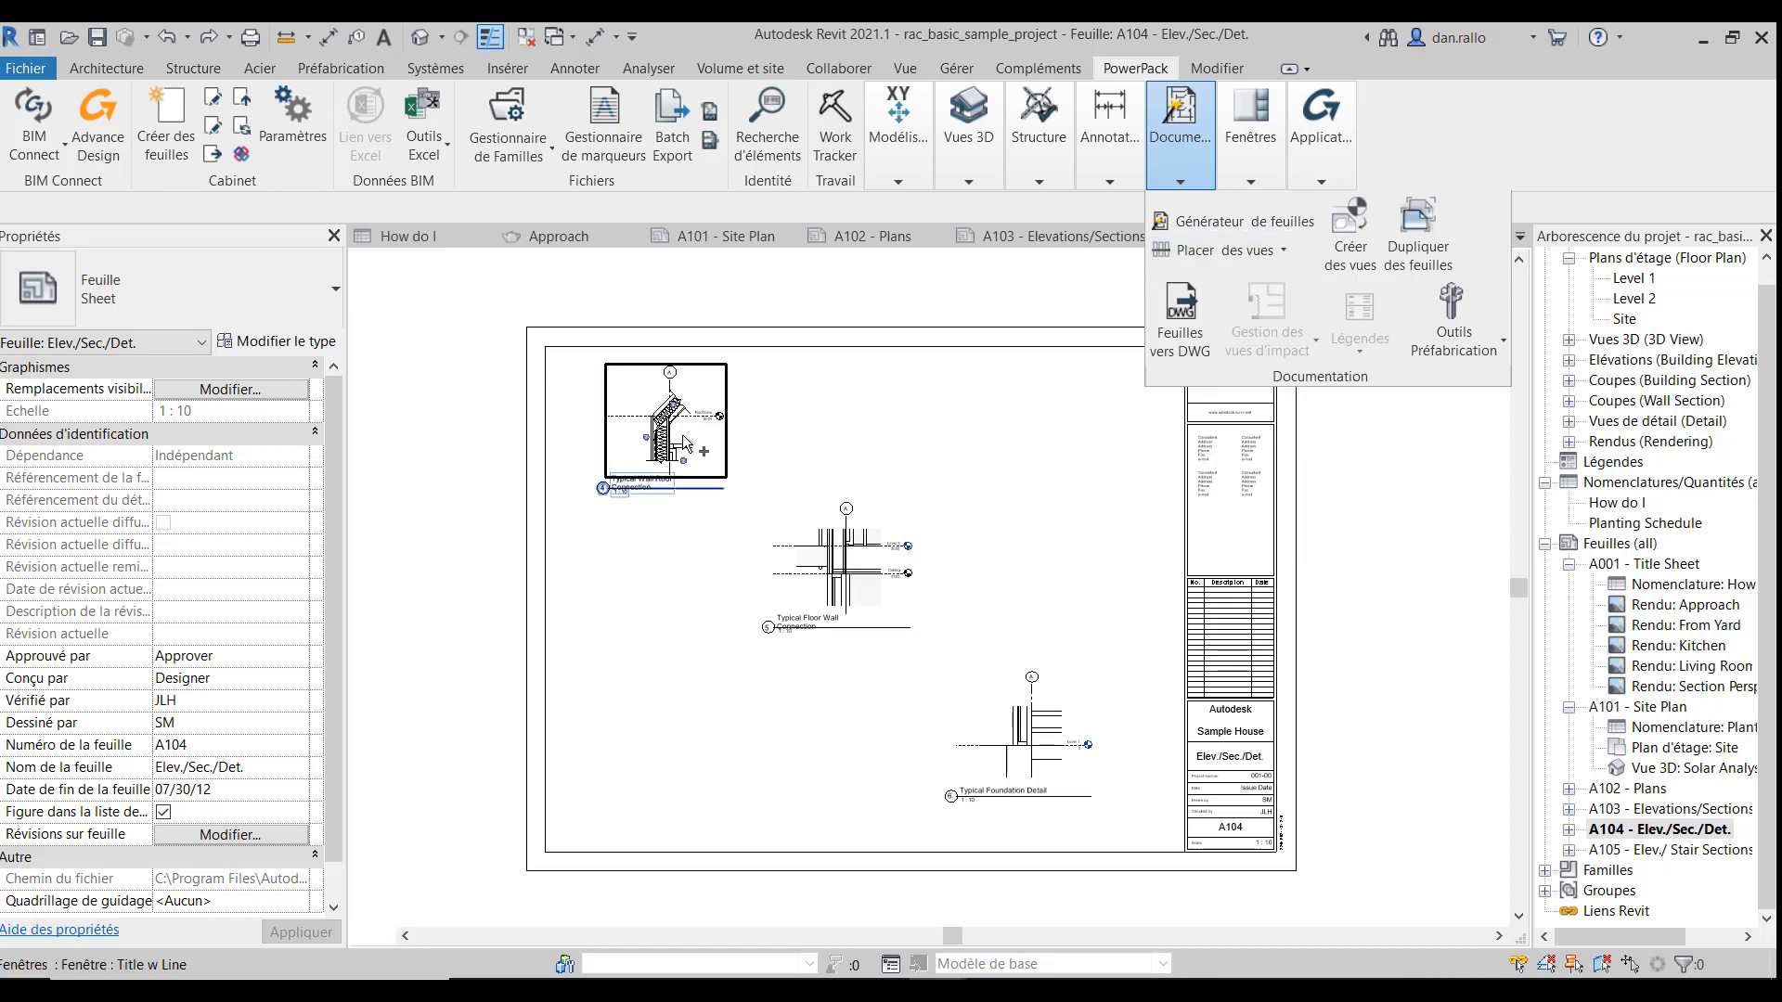
pyautogui.click(861, 575)
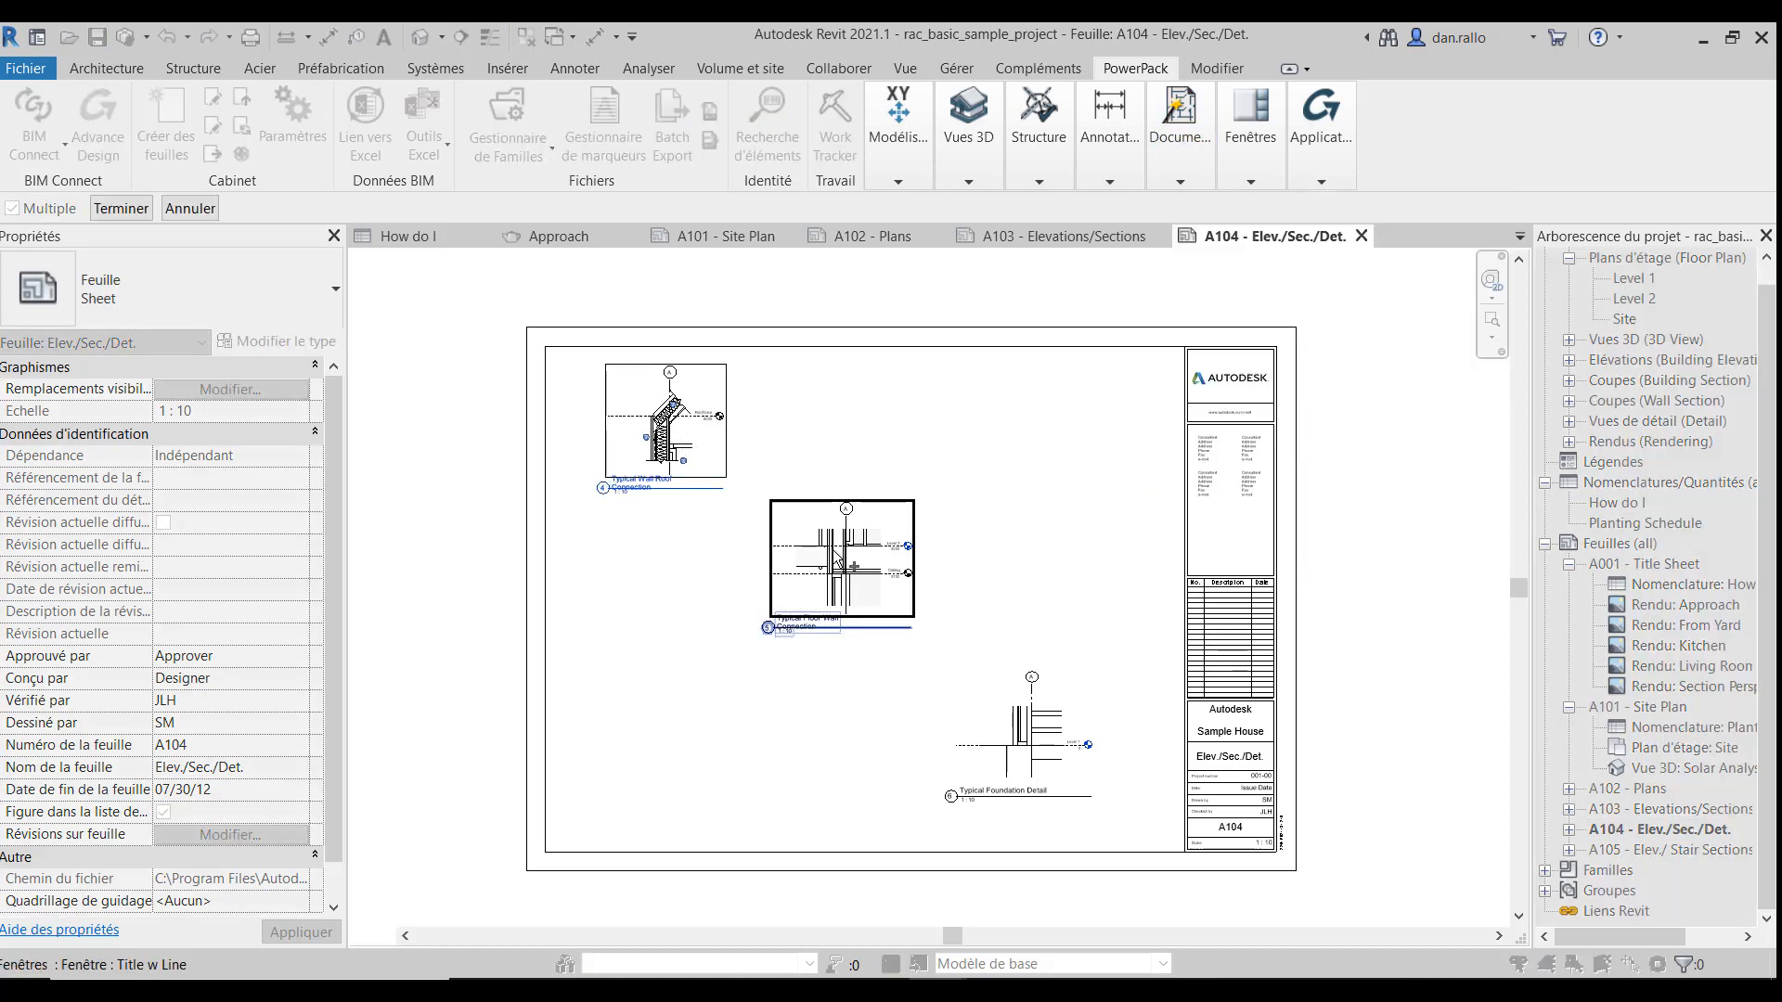
pyautogui.click(1028, 739)
pyautogui.press('Return')
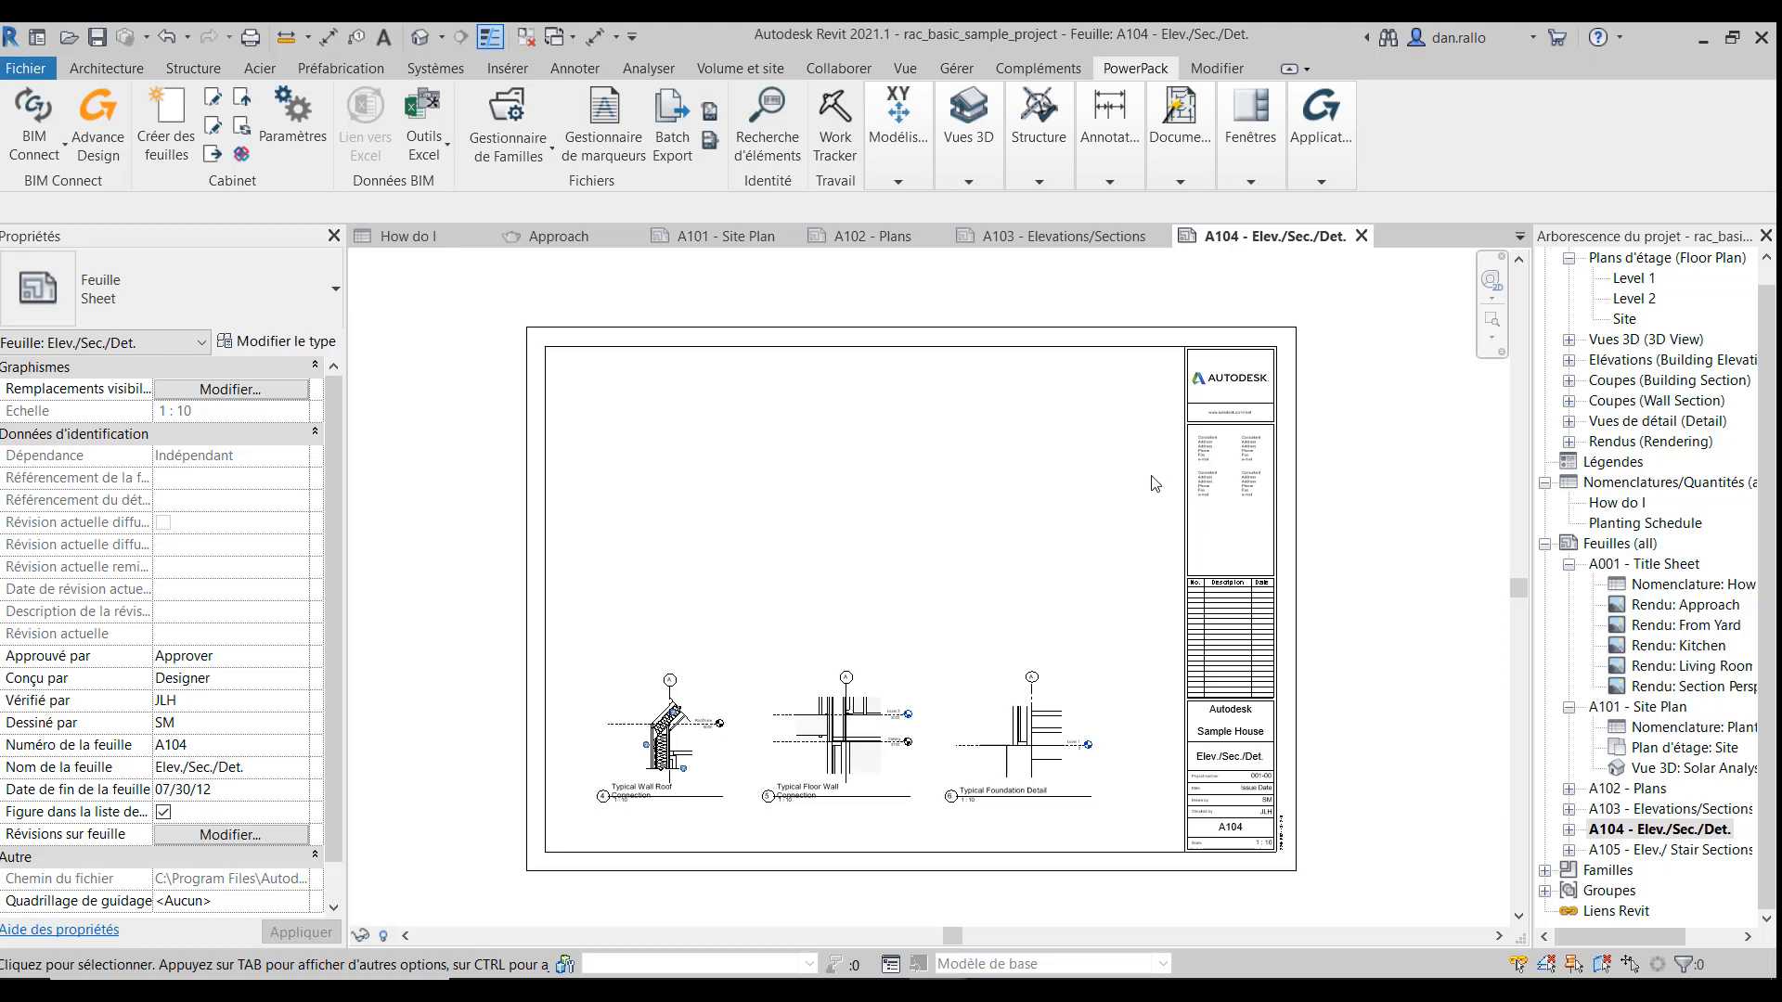
pyautogui.hotkey('ctrl', 'z')
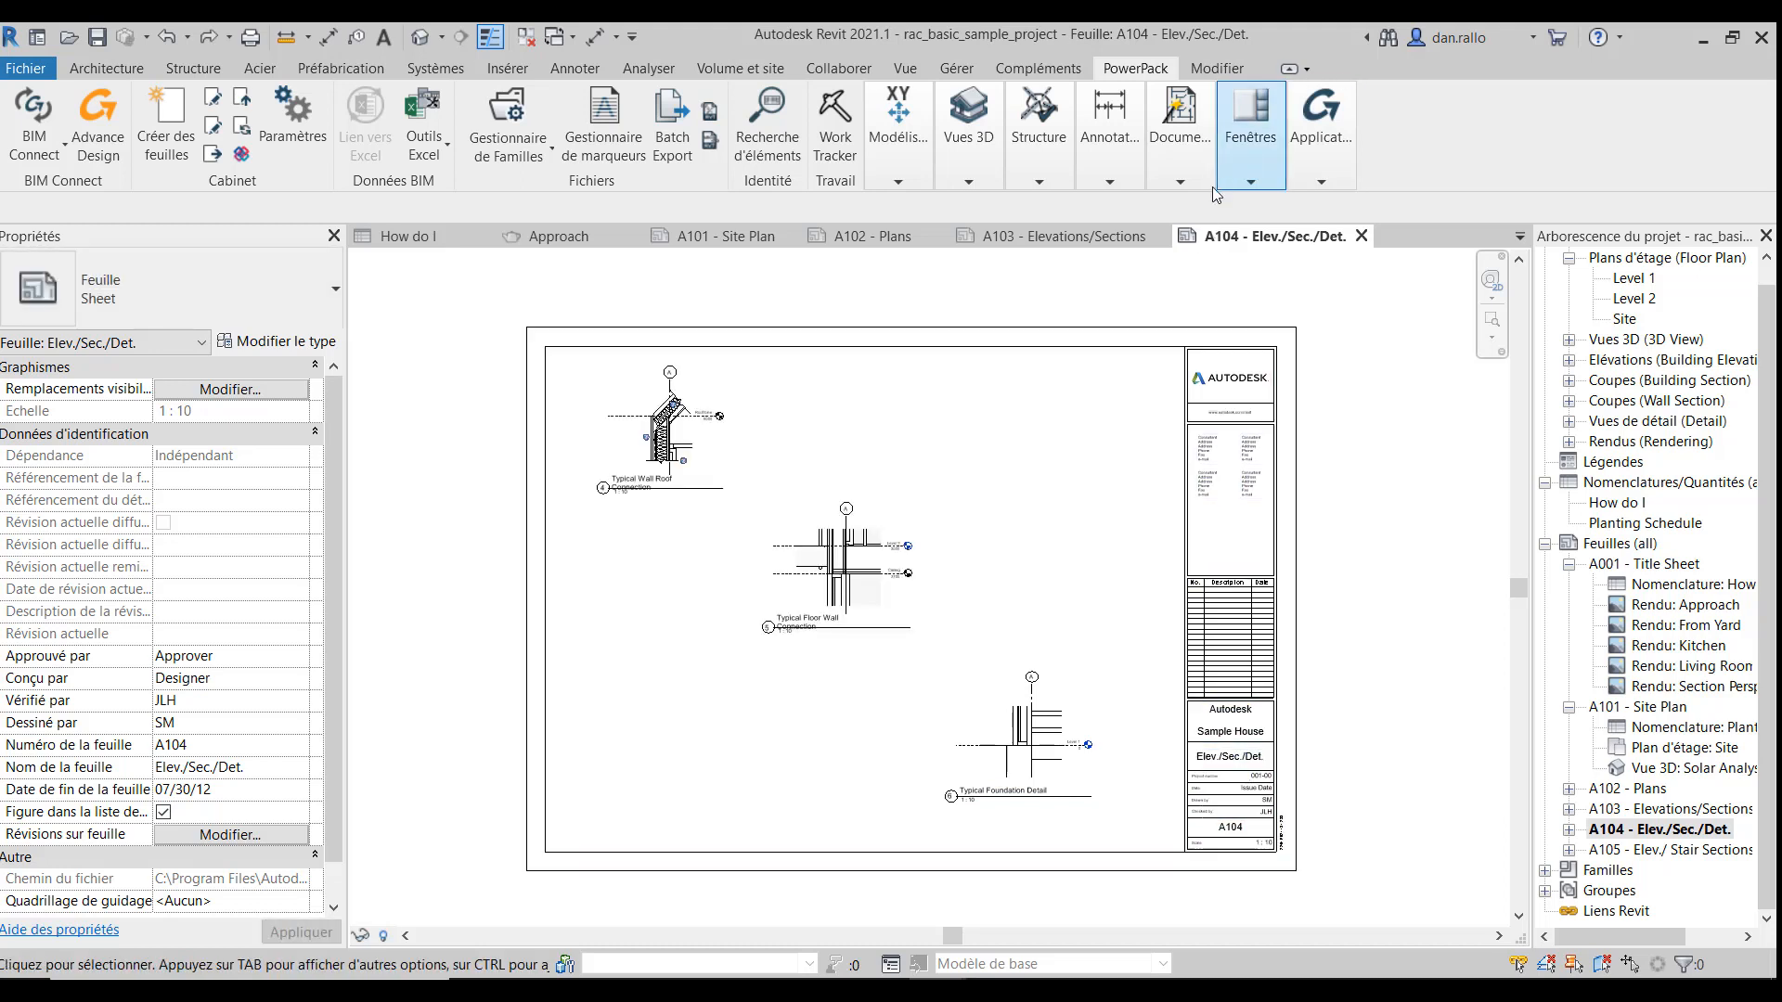
# Step: Align sheet A104's three detail views horizontally by the middle, using Typical Floor Wall Connection as reference, and undo the alignment
pyautogui.click(1179, 180)
pyautogui.click(1281, 251)
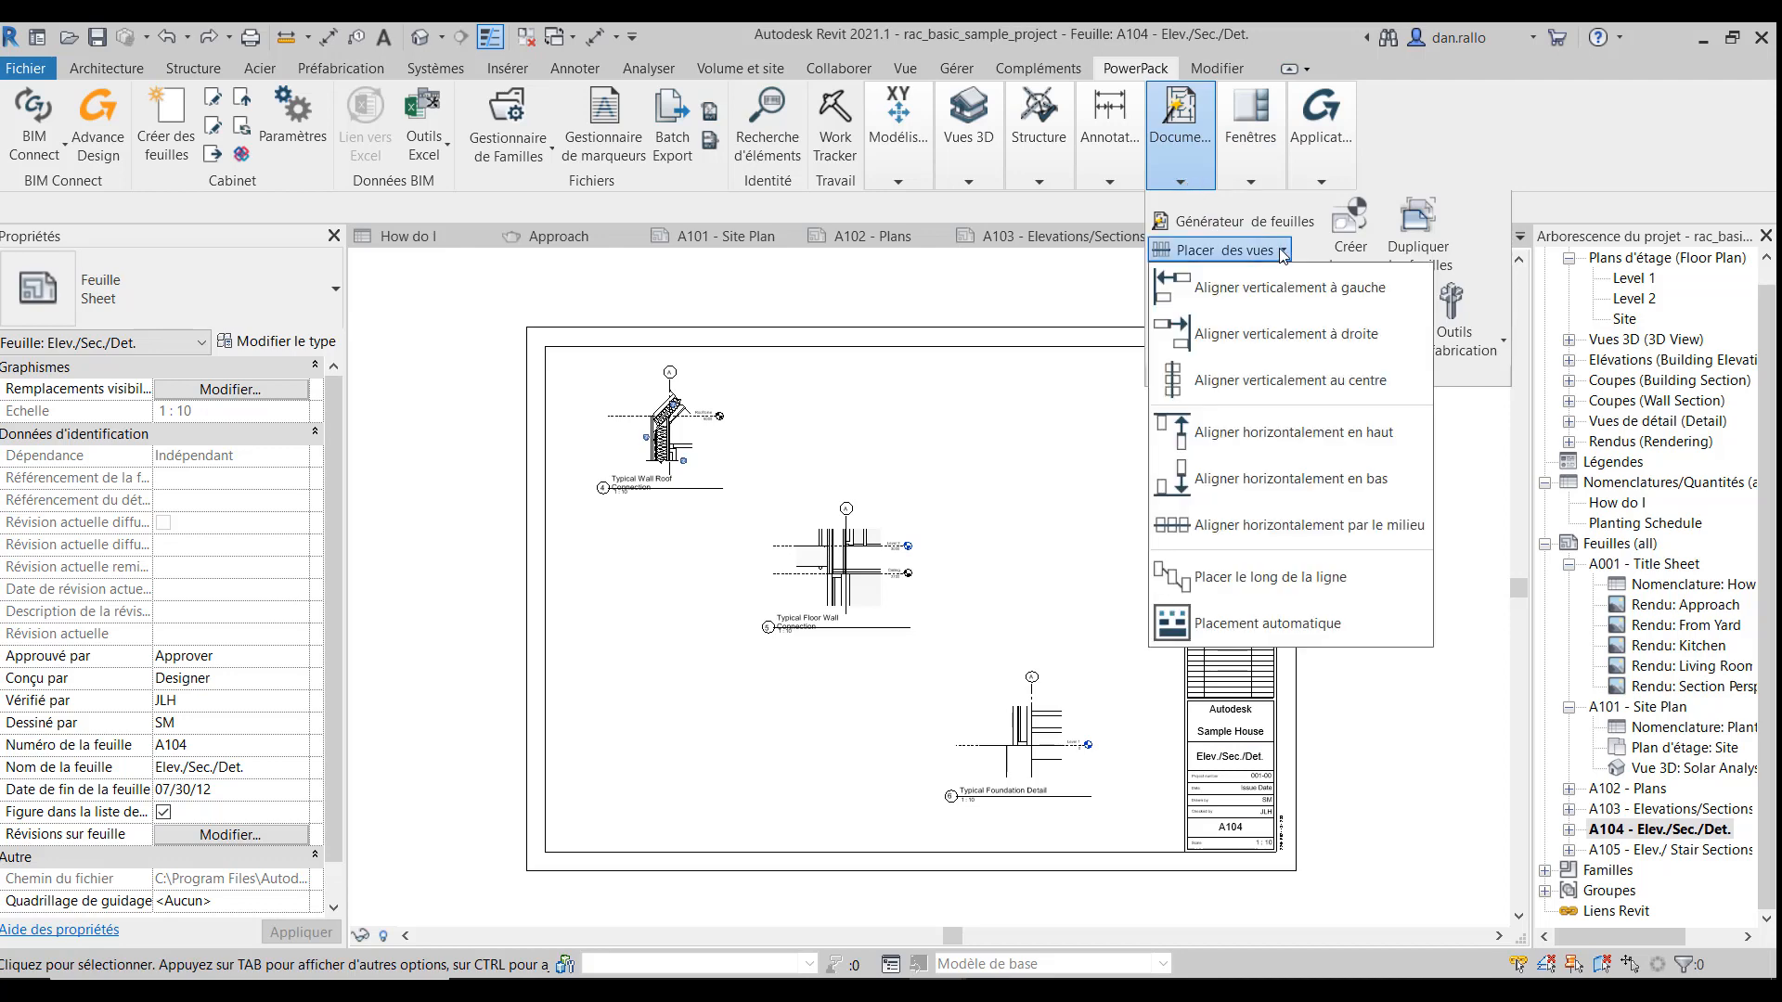
pyautogui.click(1271, 525)
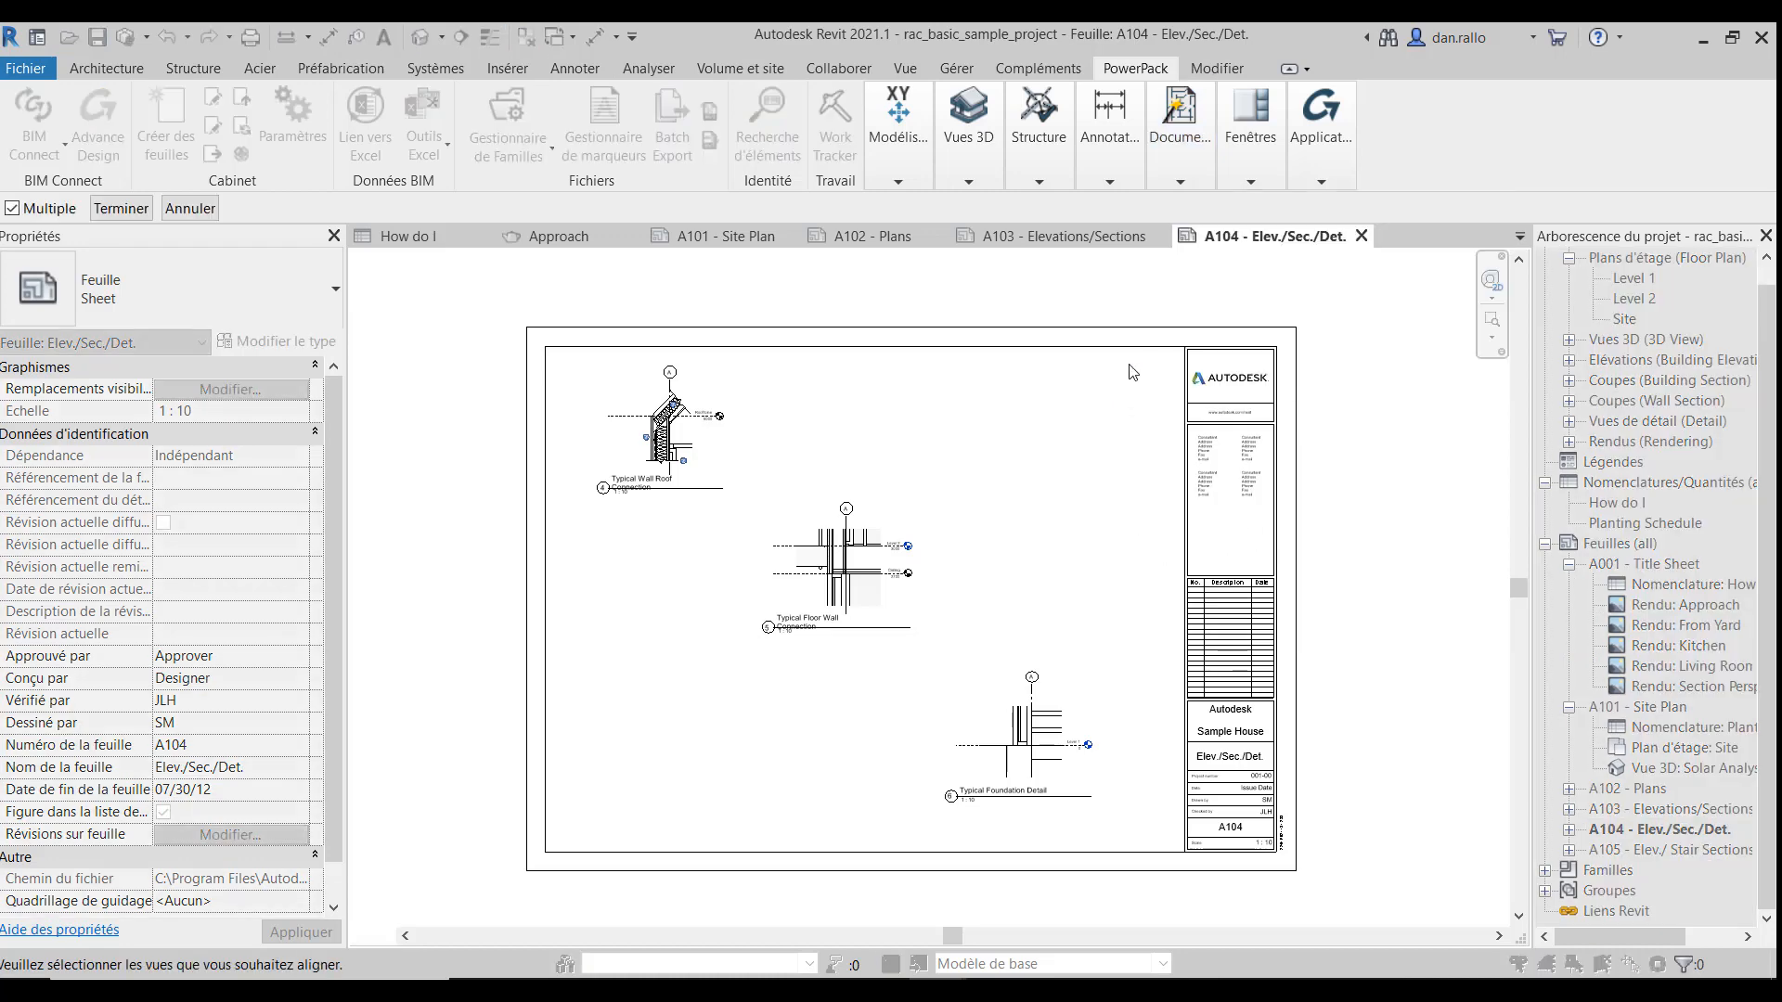
pyautogui.moveTo(1155, 362); pyautogui.dragTo(621, 808)
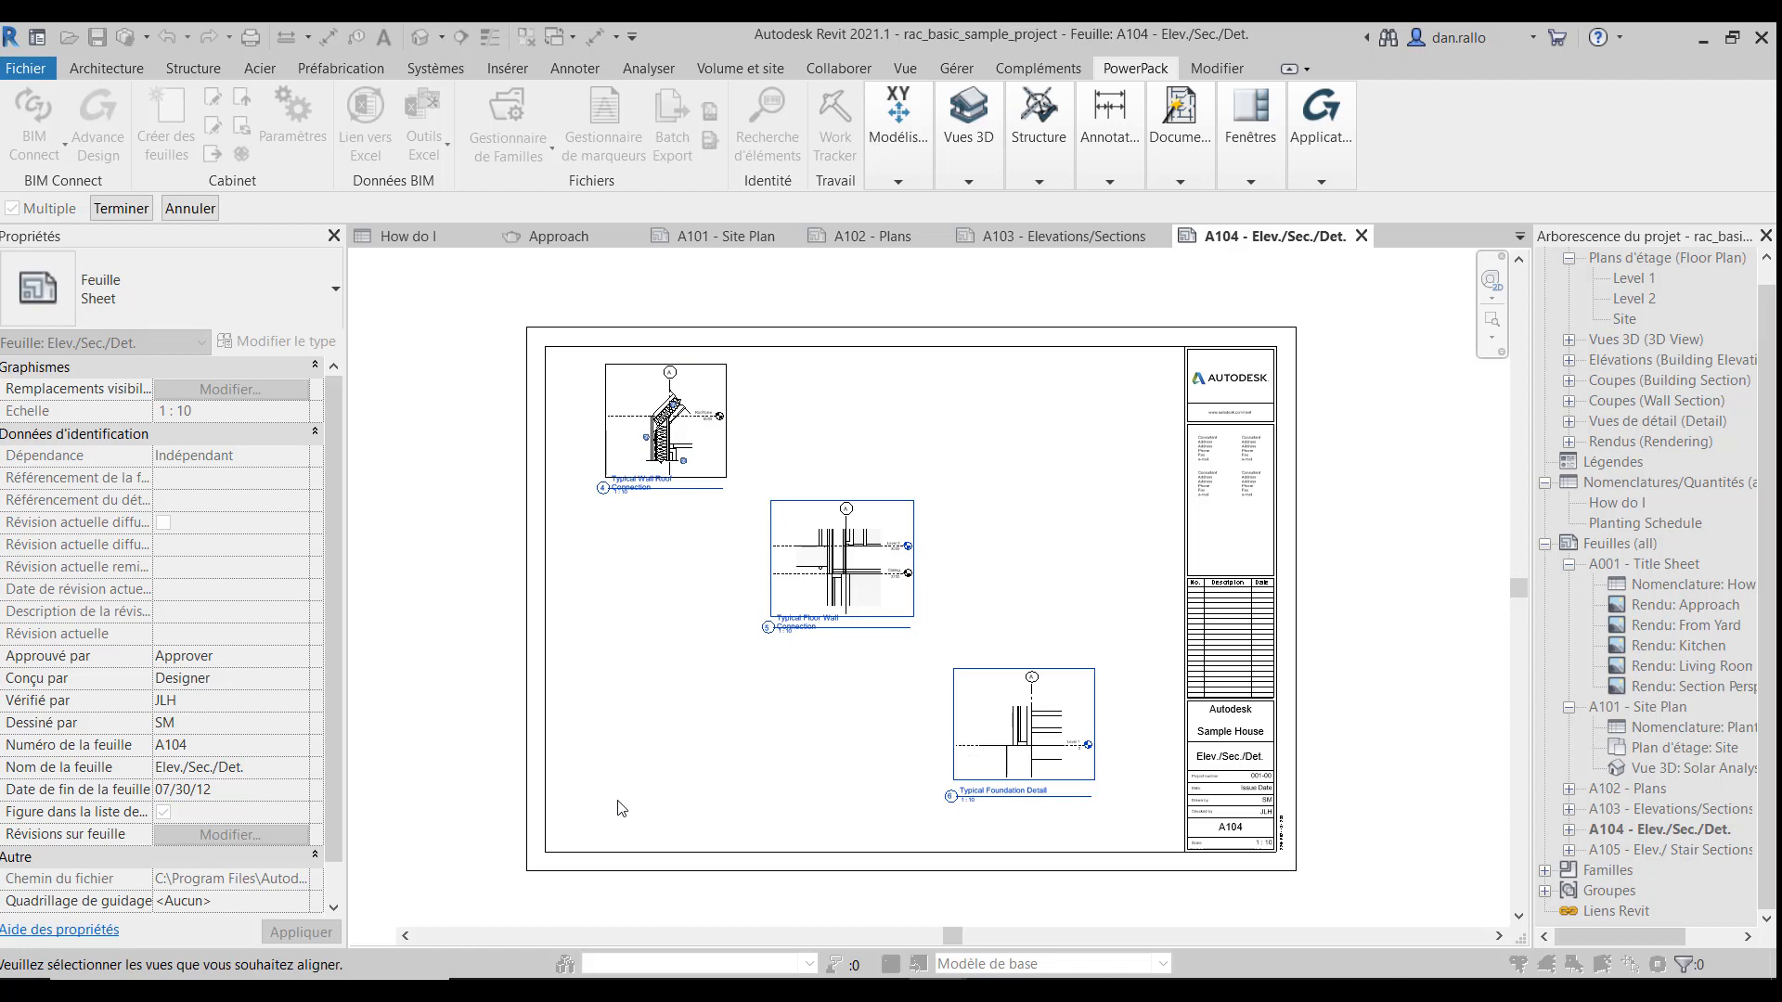
pyautogui.press('Return')
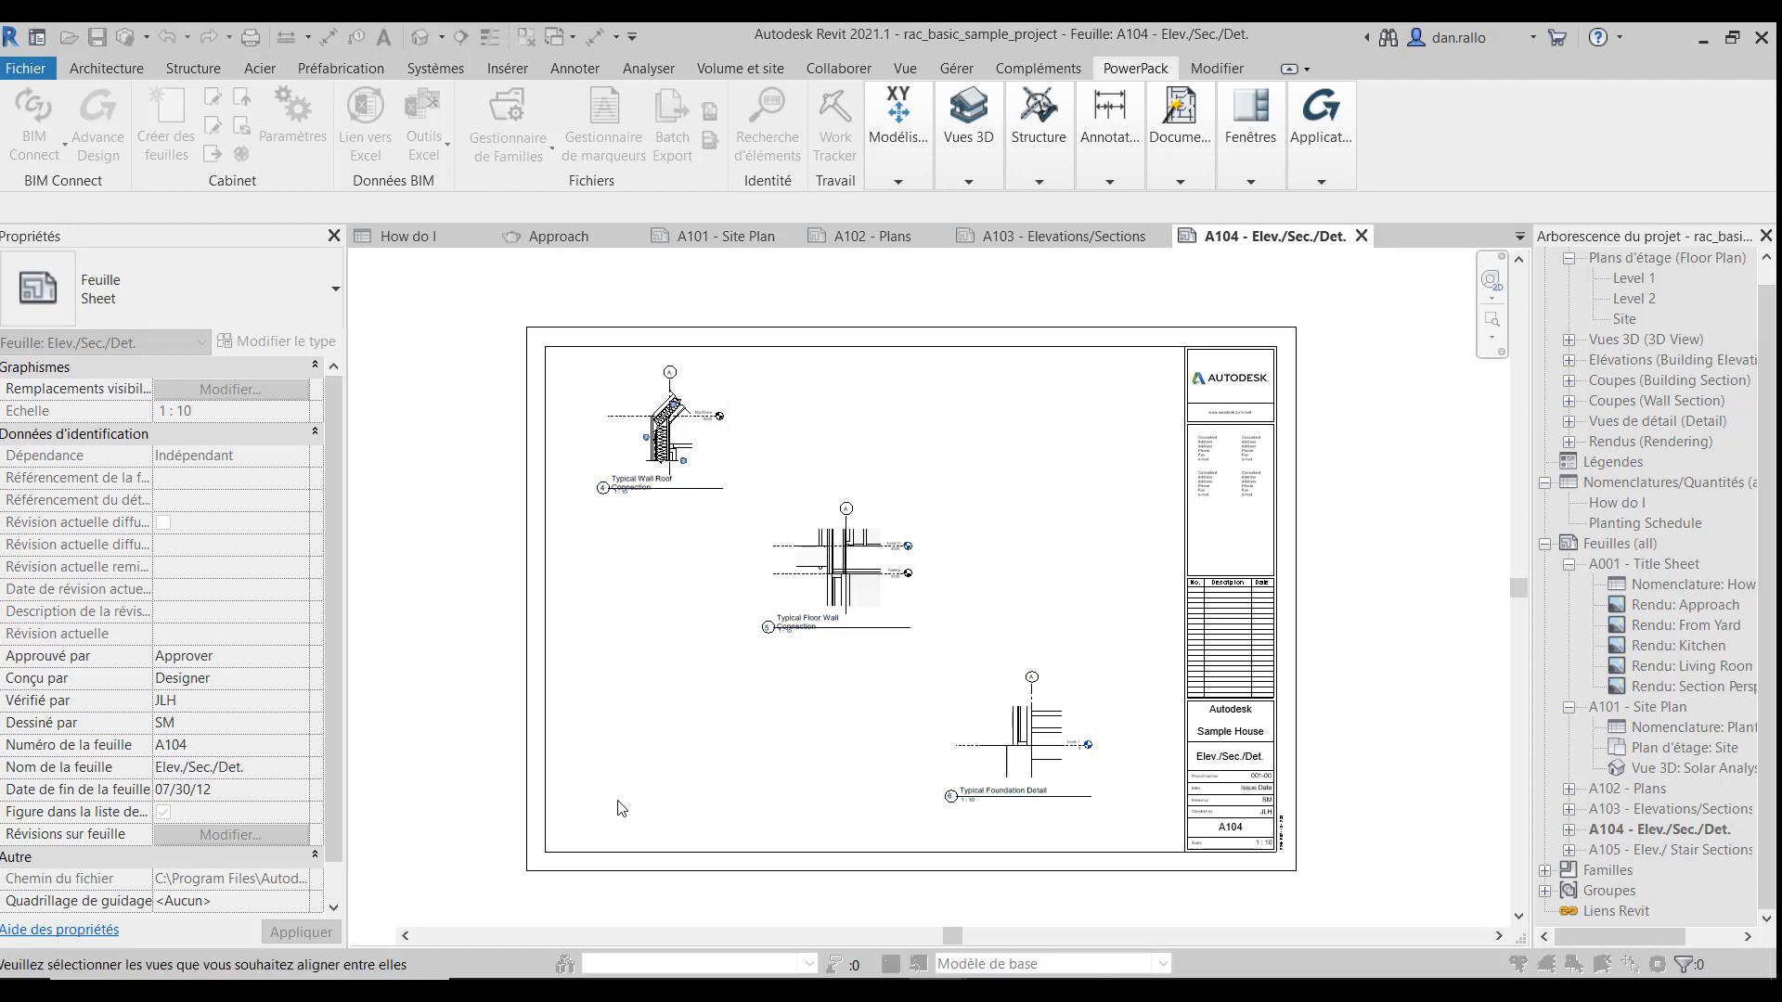
pyautogui.click(877, 580)
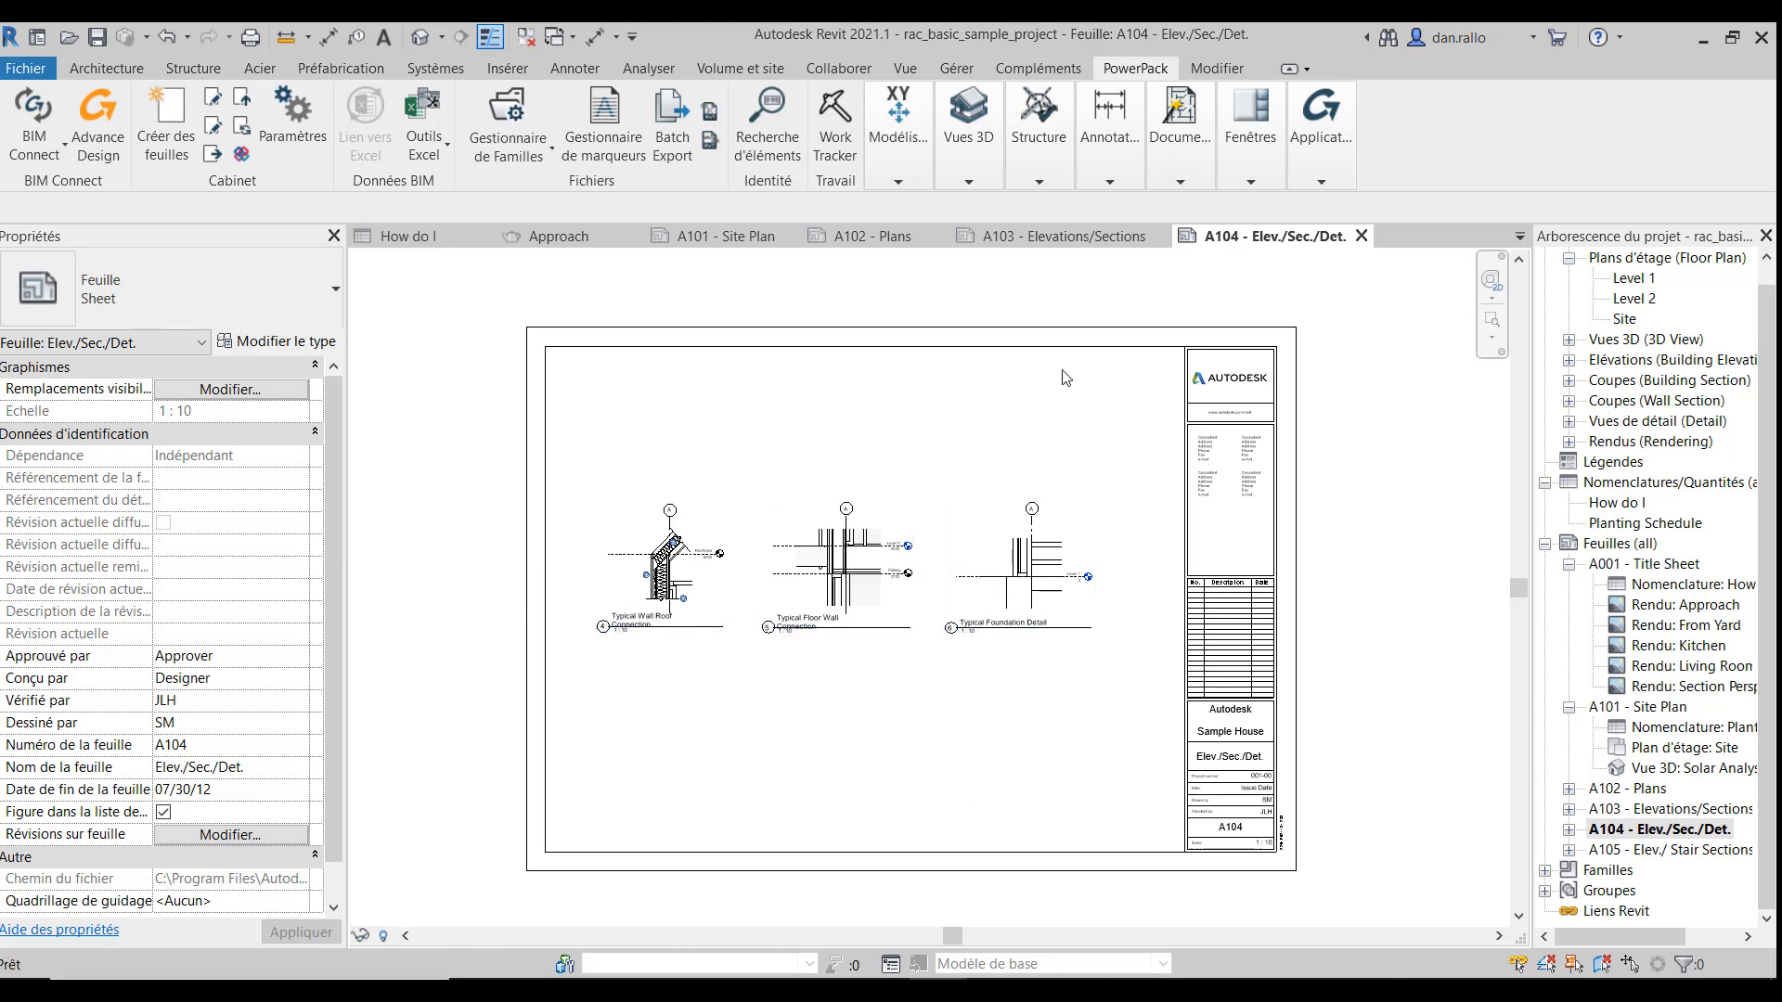
pyautogui.hotkey('ctrl', 'z')
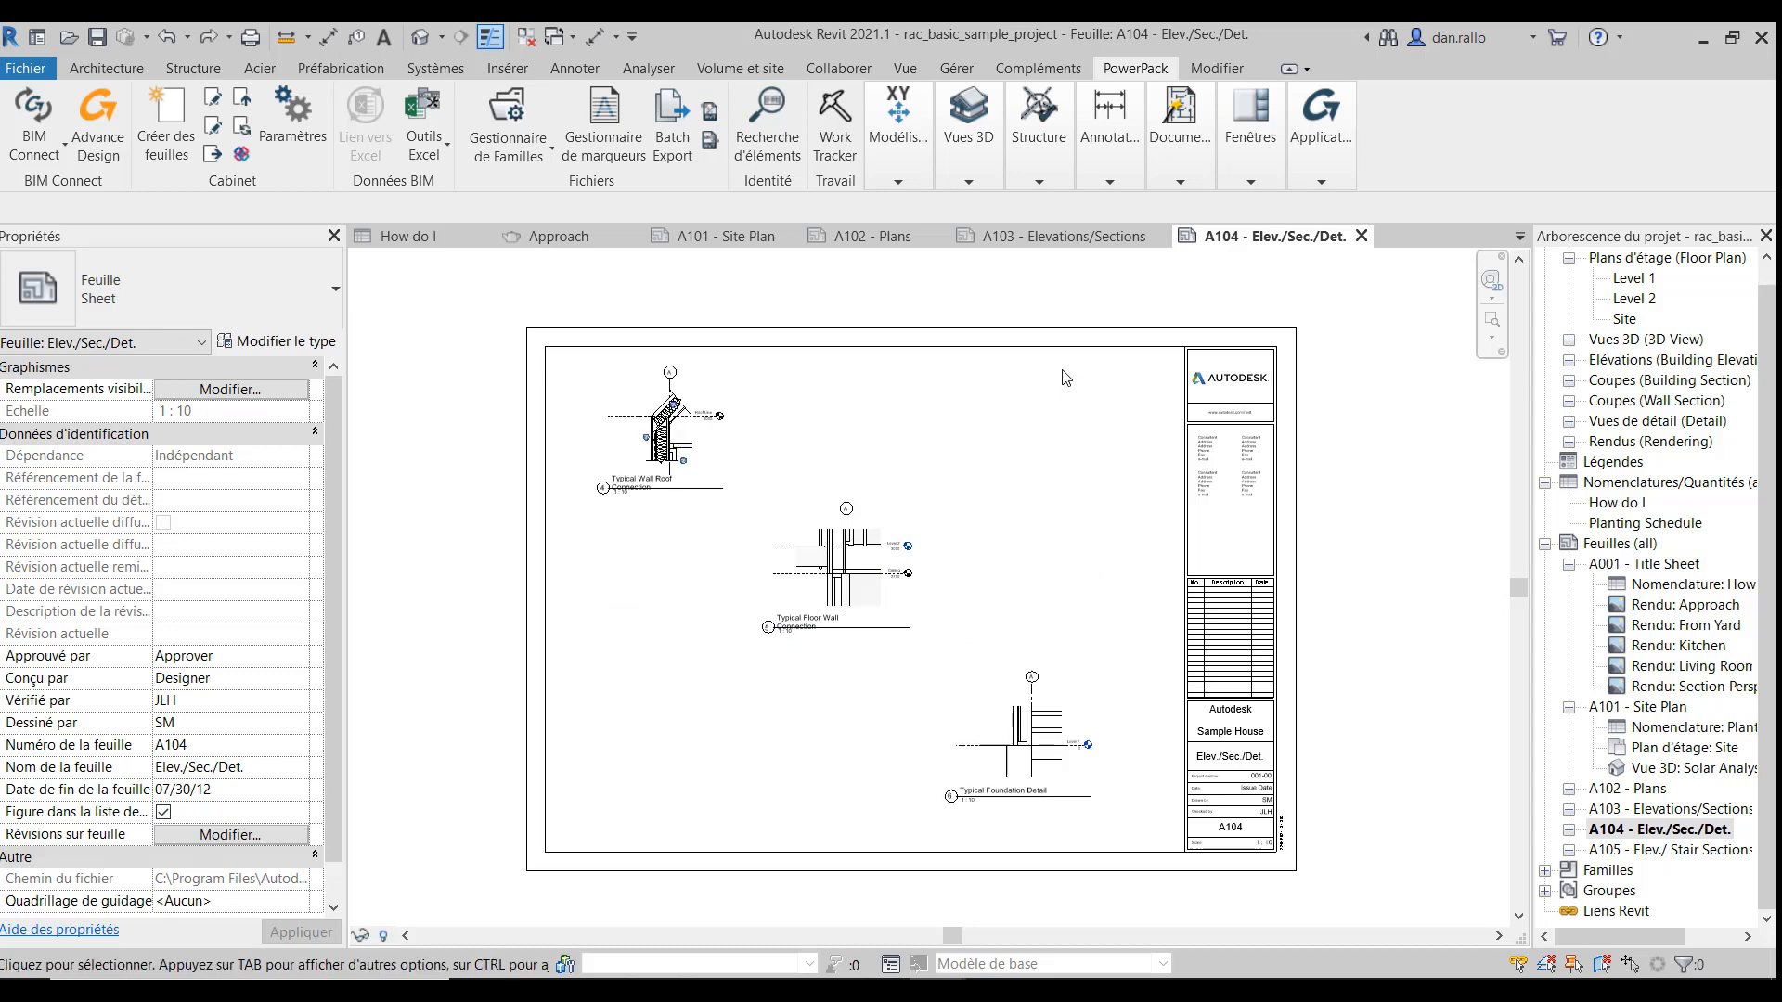
# Step: Move Typical Floor Wall Connection down towards Typical Foundation Detail and Typical Wall Roof Connection straight down, clearing the sheet's upper area
pyautogui.click(1182, 179)
pyautogui.click(1287, 252)
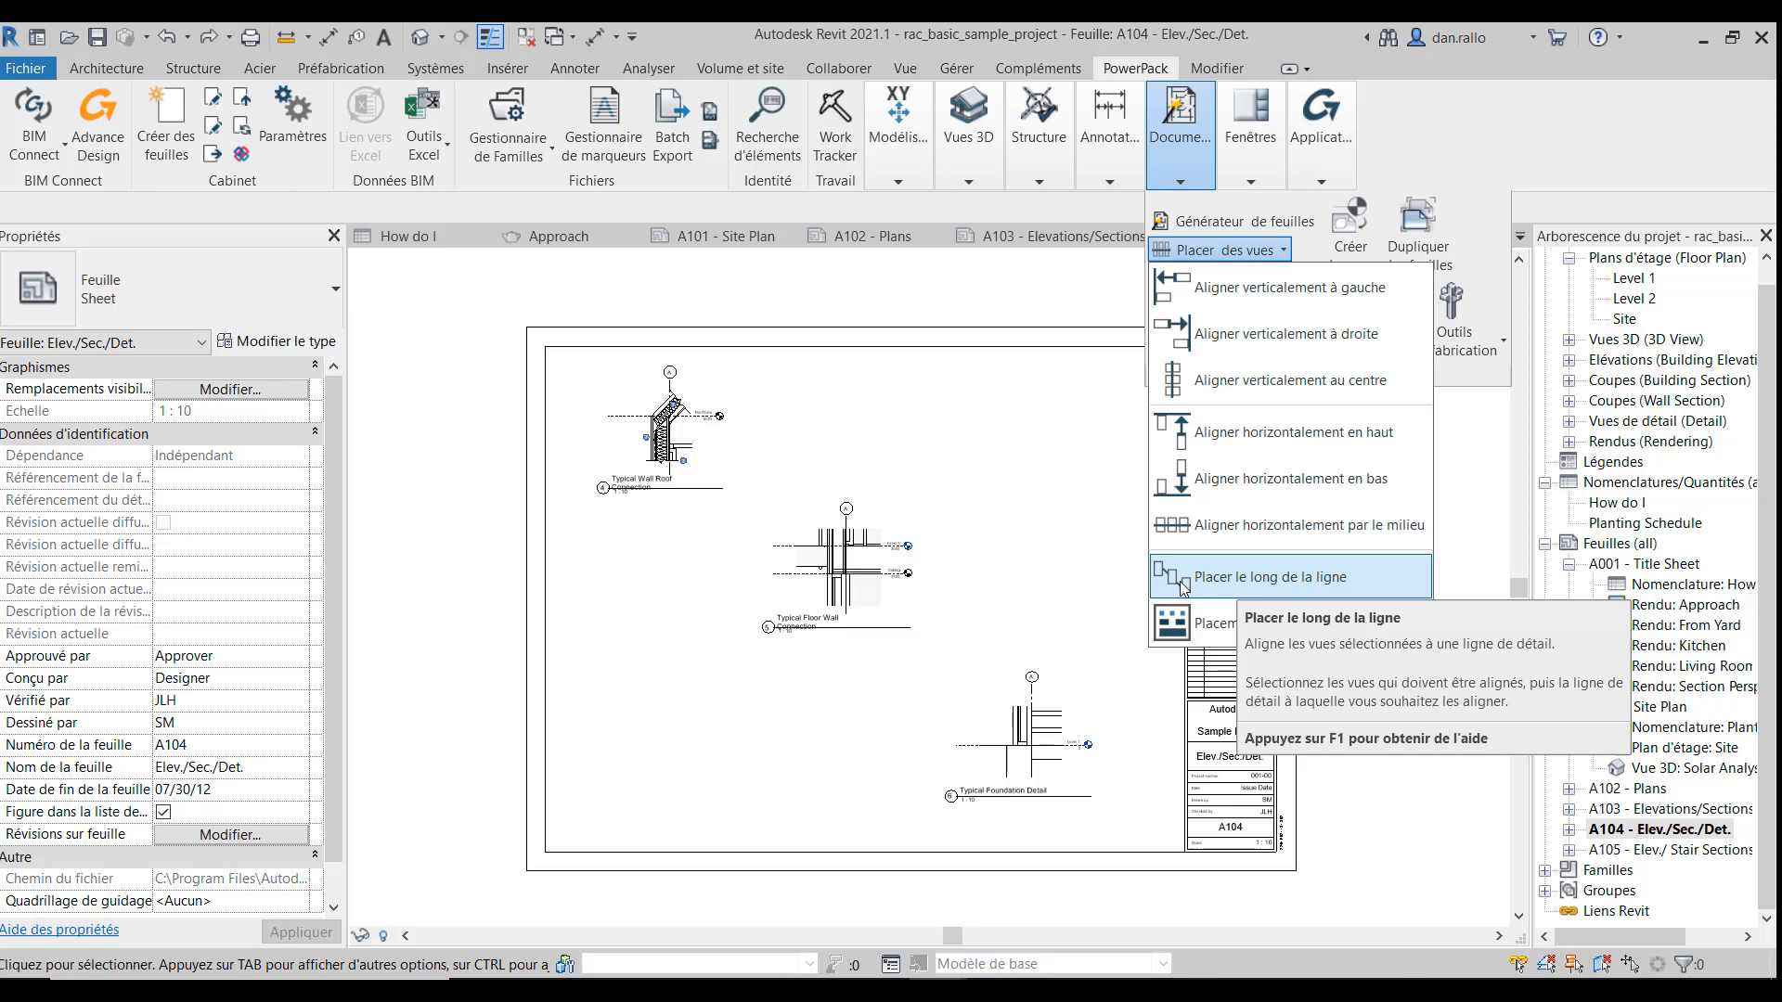
pyautogui.click(855, 563)
pyautogui.moveTo(855, 563); pyautogui.dragTo(899, 643)
pyautogui.press('Escape')
pyautogui.click(704, 457)
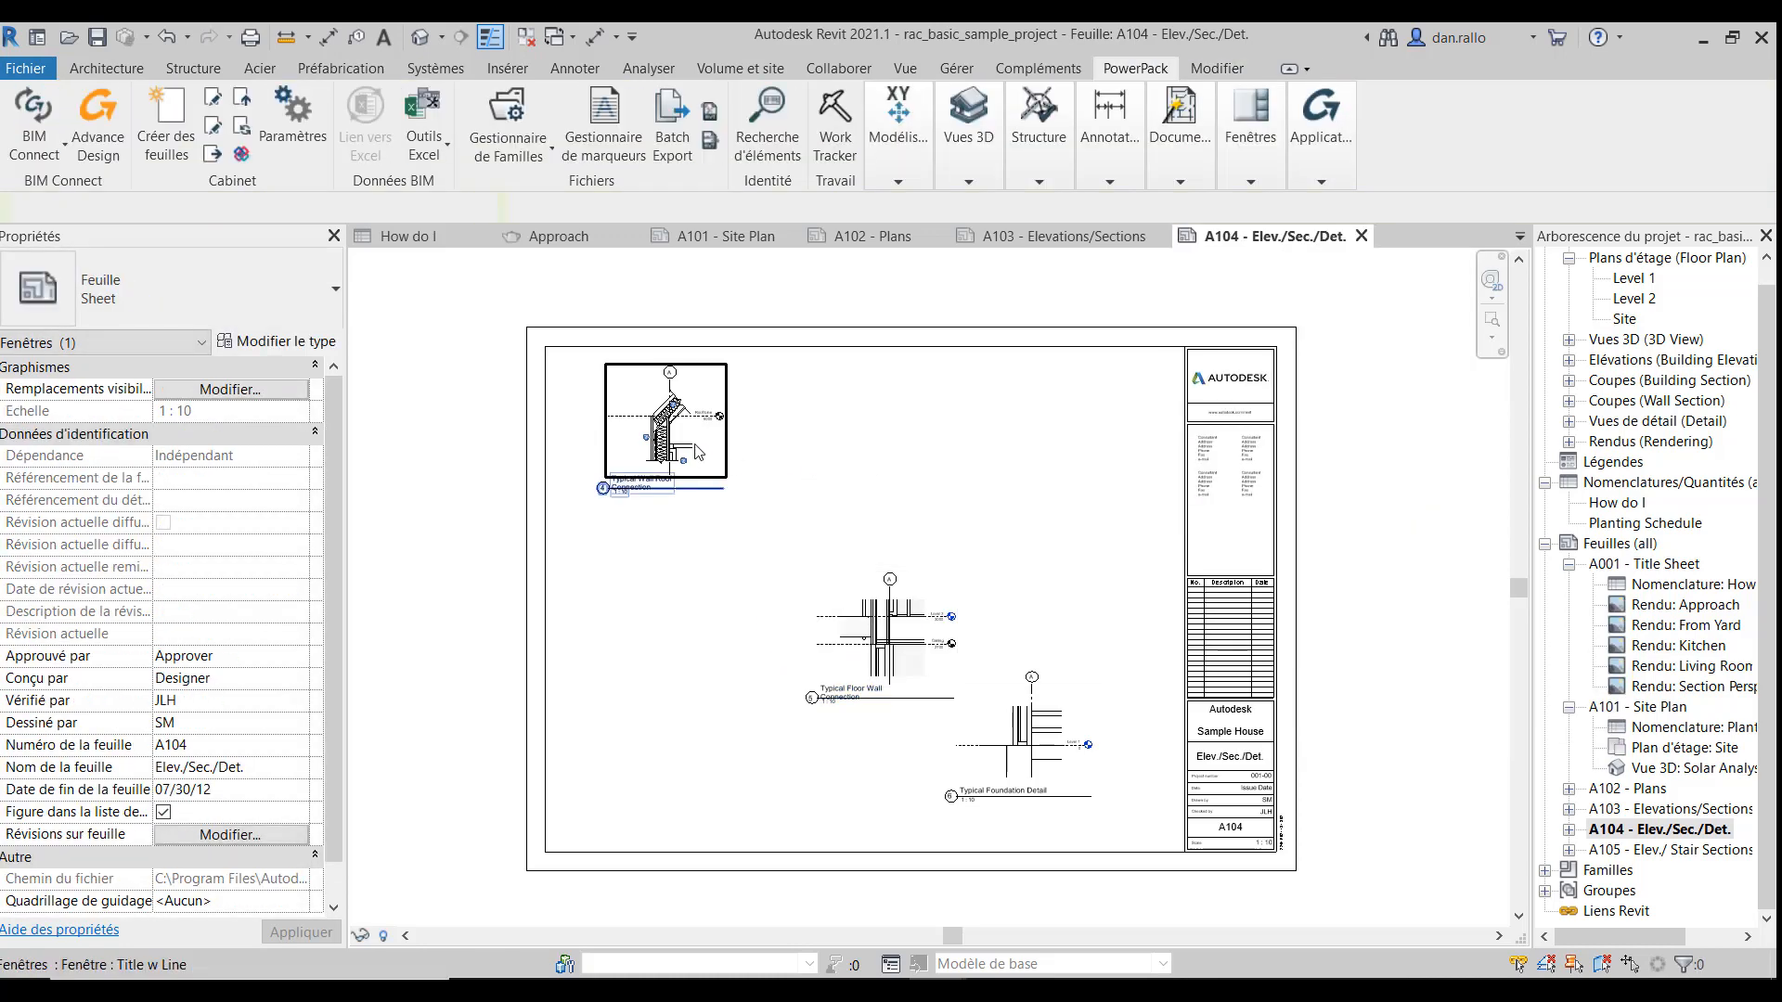
pyautogui.moveTo(704, 457); pyautogui.dragTo(705, 584)
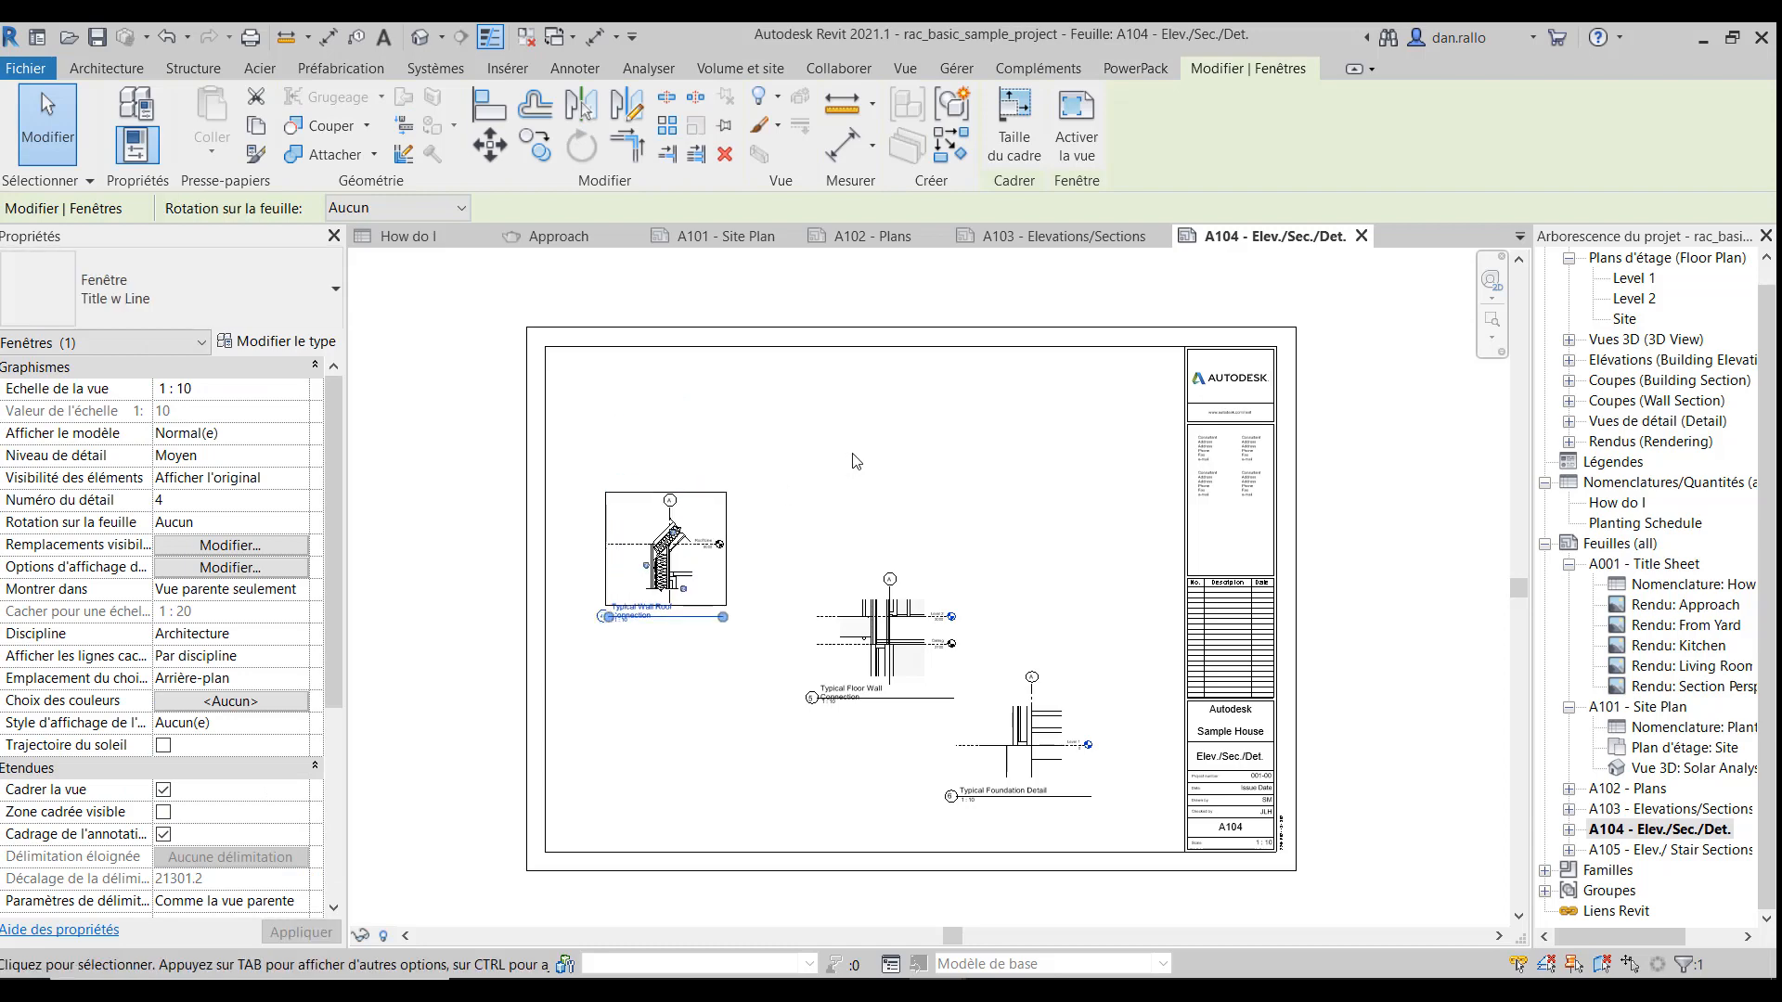
pyautogui.click(856, 461)
# Step: Draw a horizontal detail line in the <Lignes> style across the sheet's free upper area, above the three detail views
pyautogui.click(571, 69)
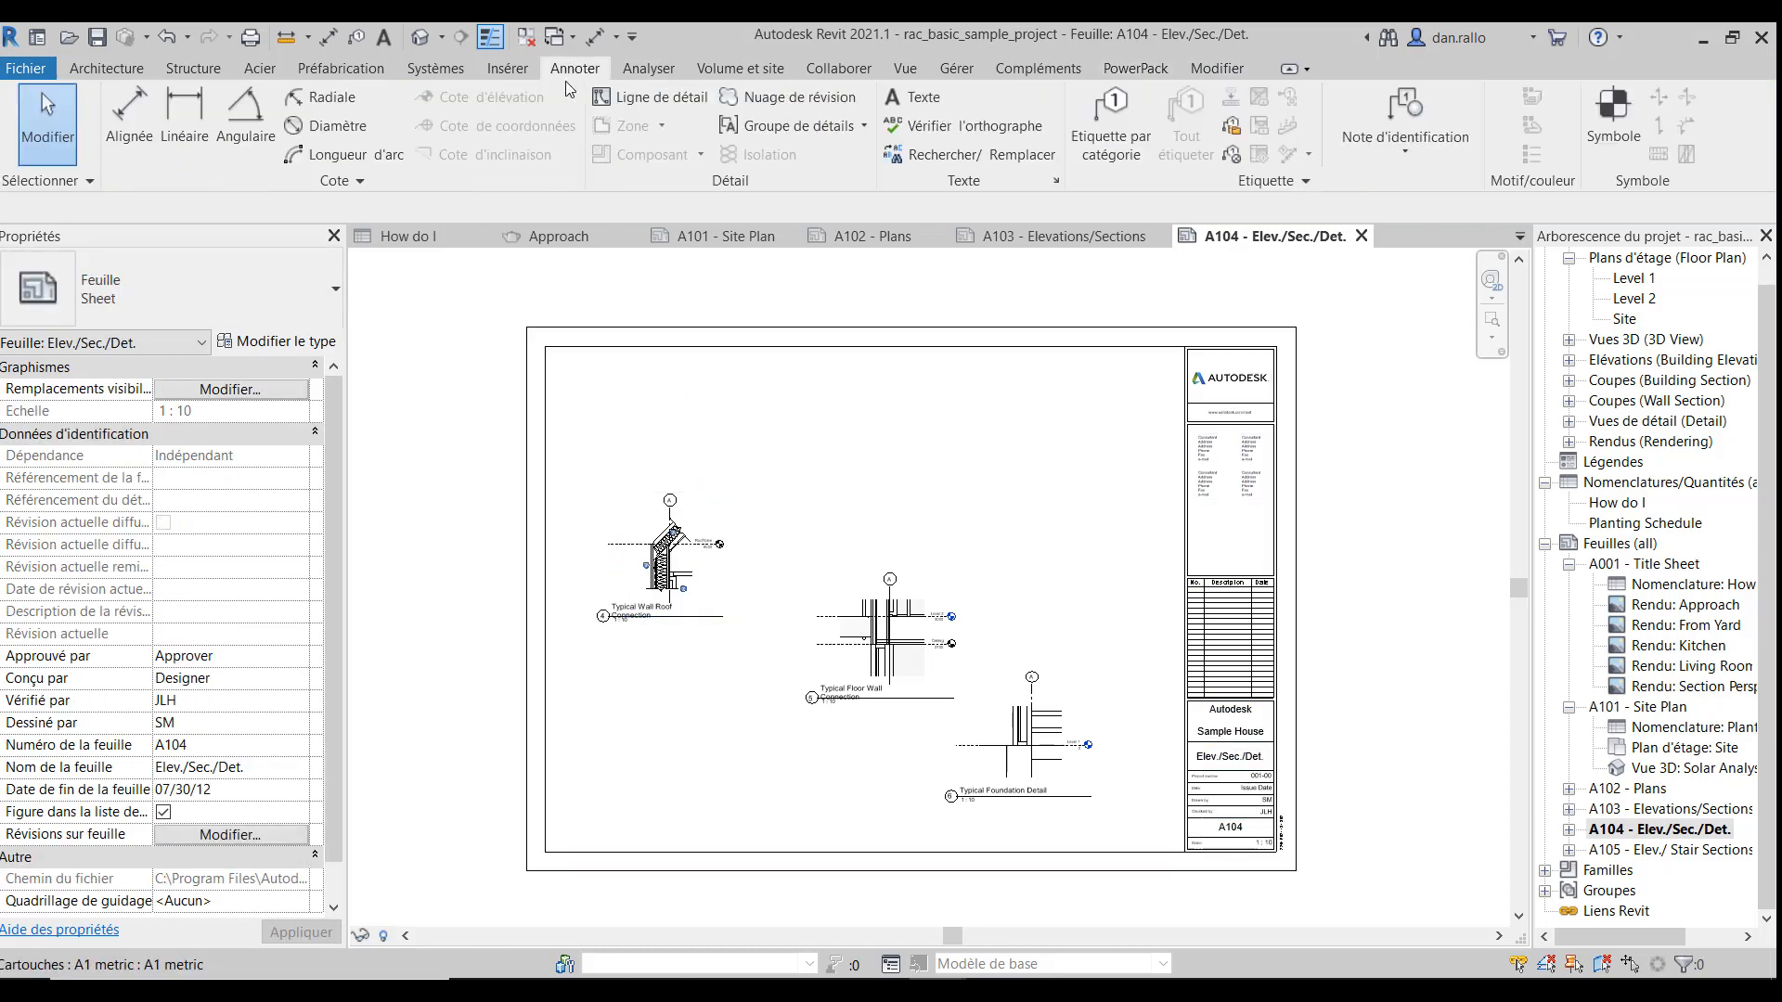
pyautogui.click(660, 99)
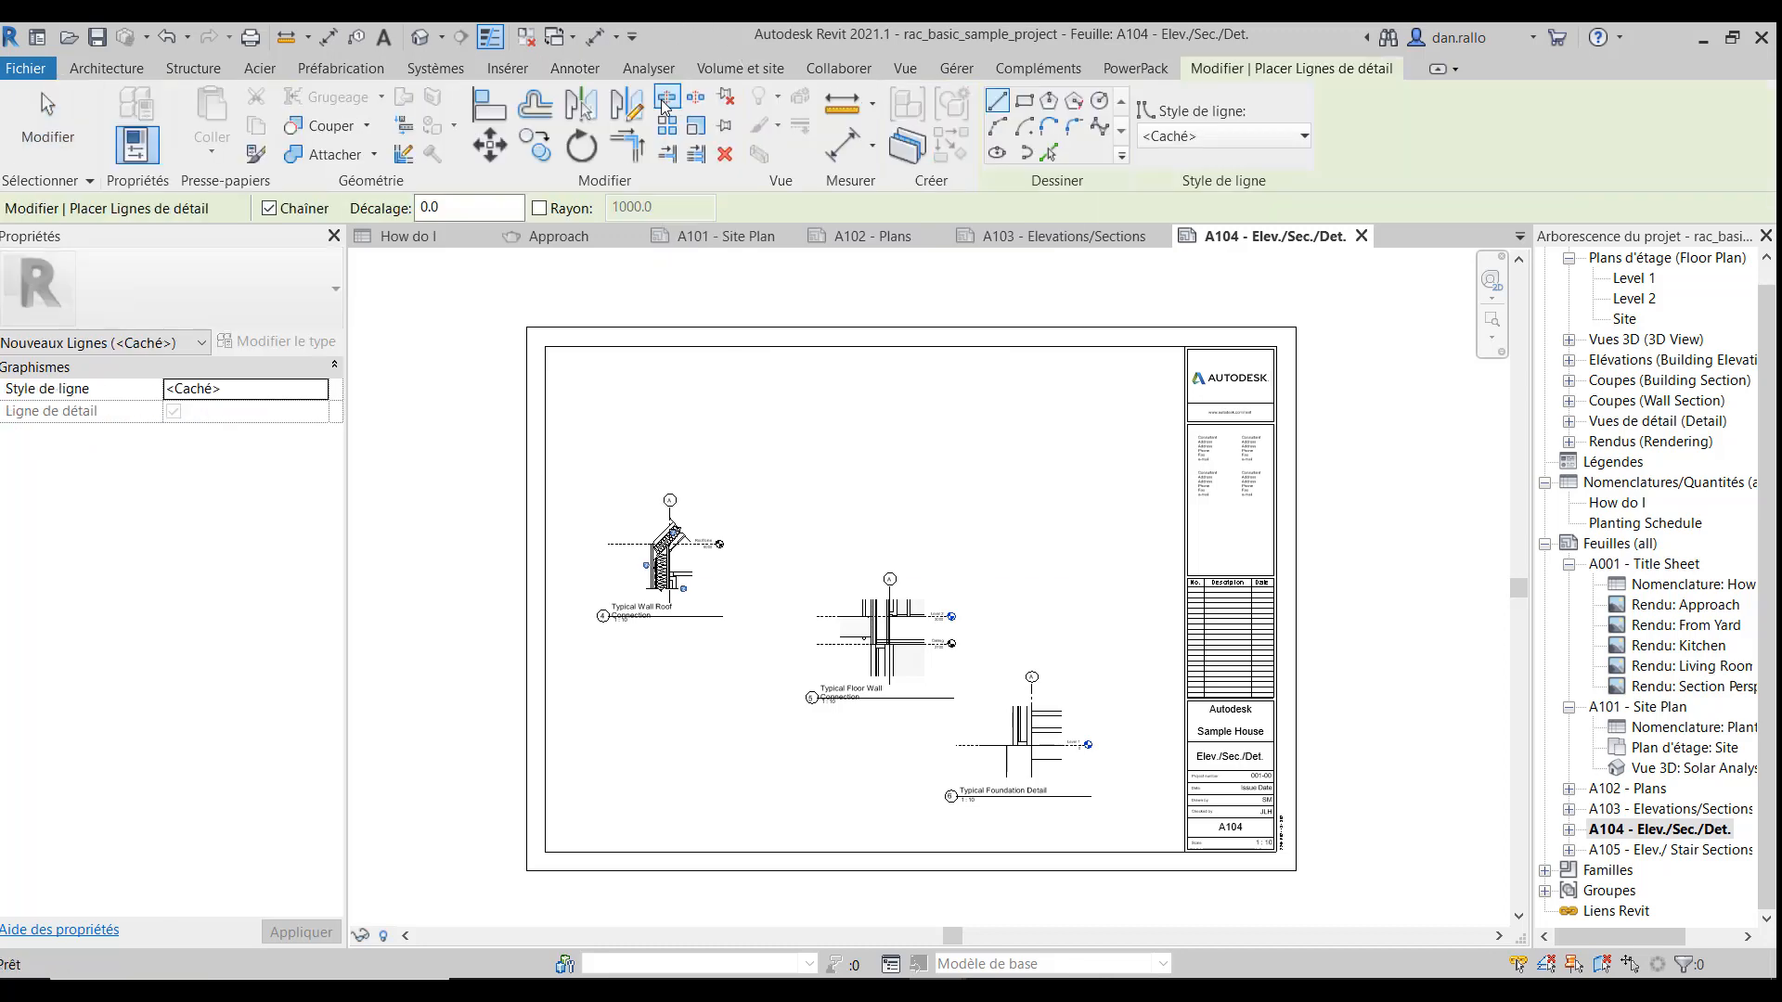
pyautogui.click(1195, 139)
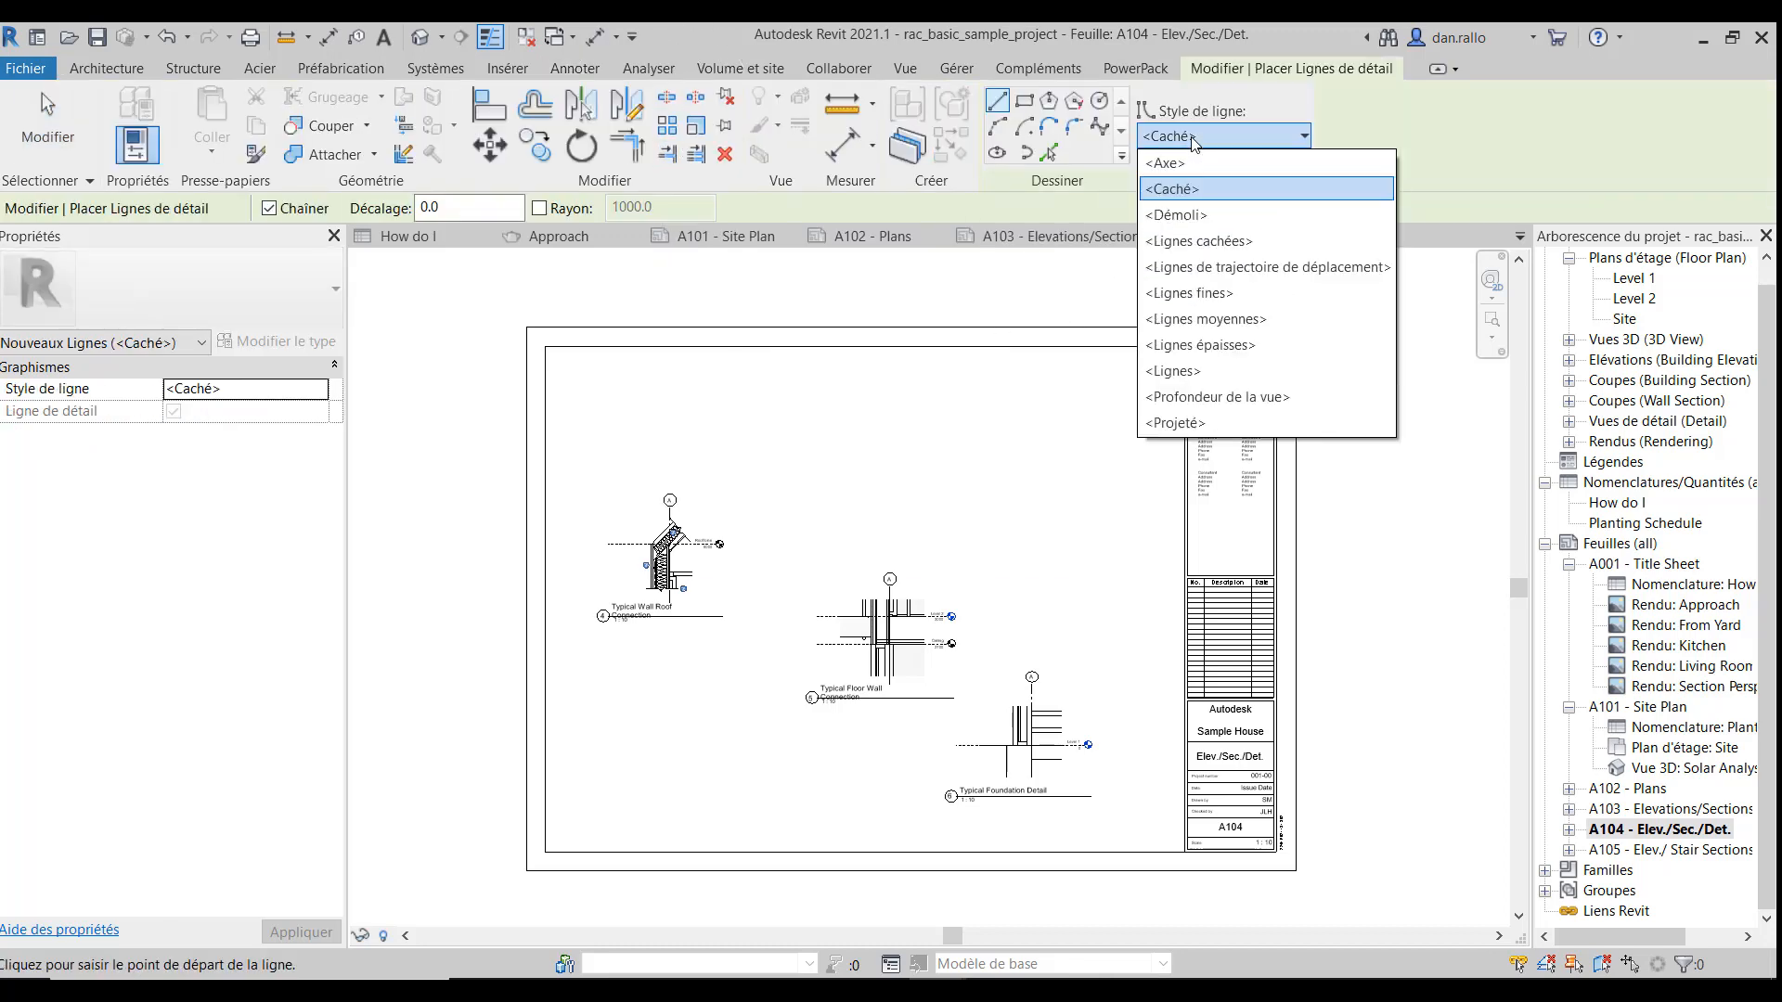
pyautogui.click(1176, 371)
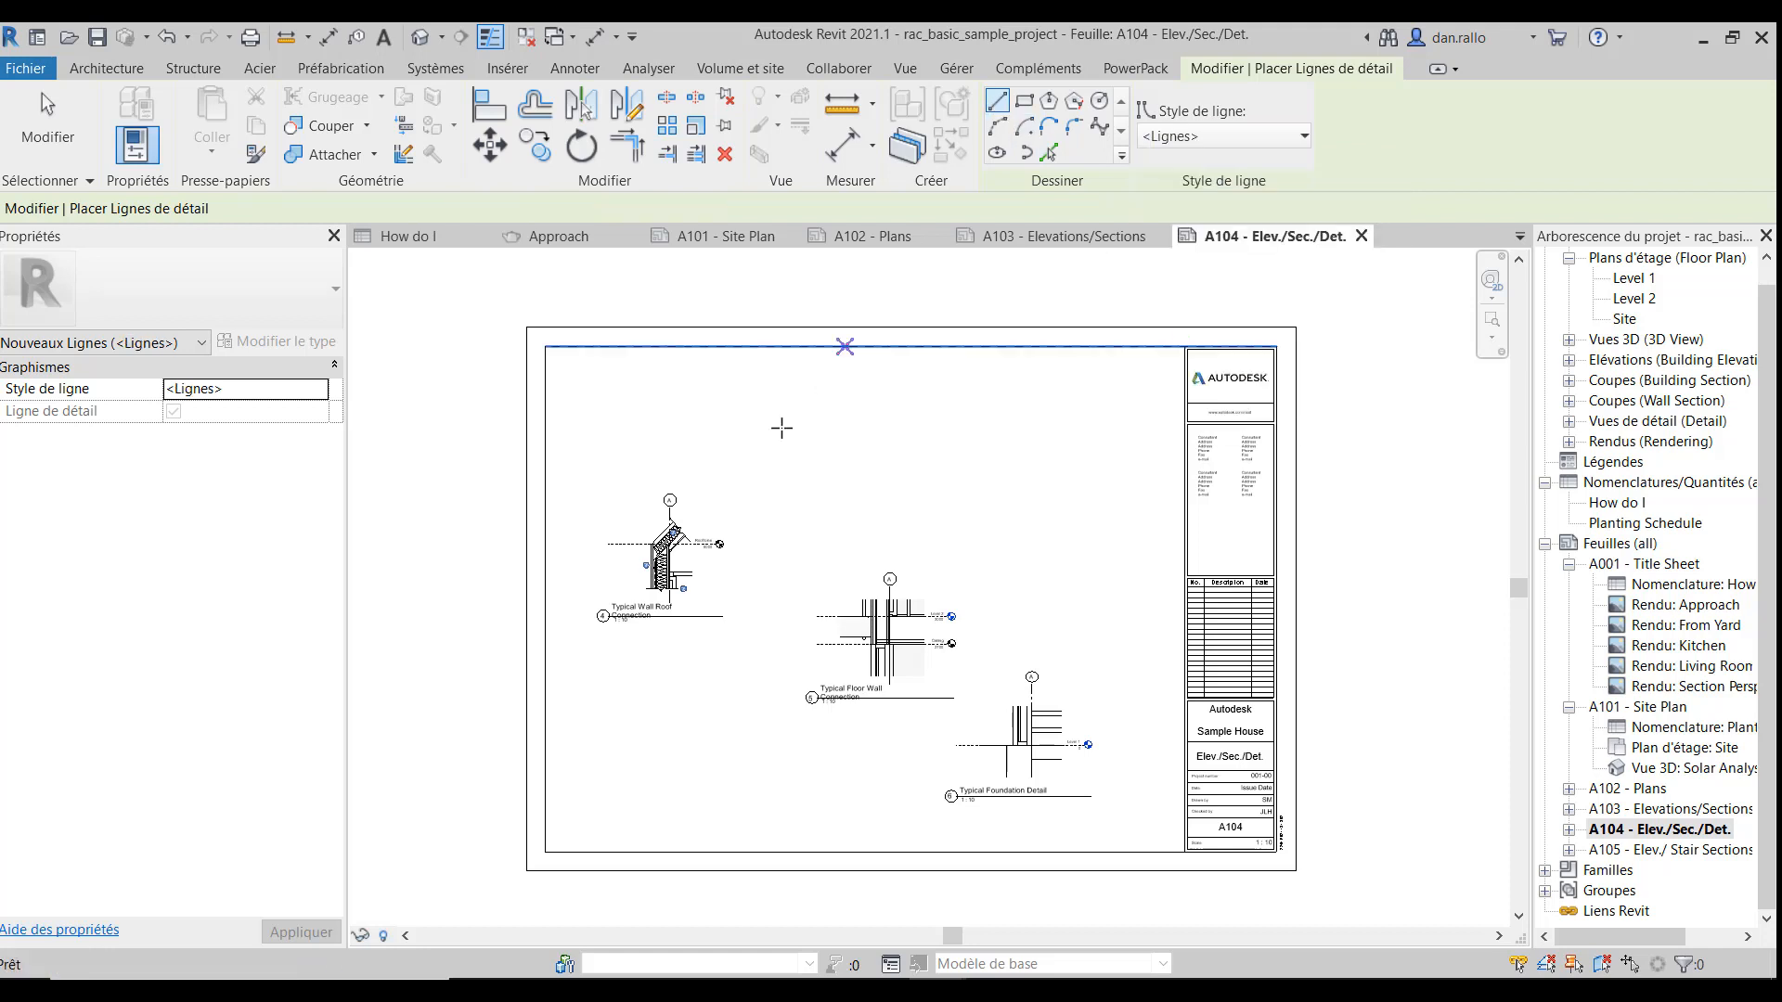
pyautogui.click(598, 405)
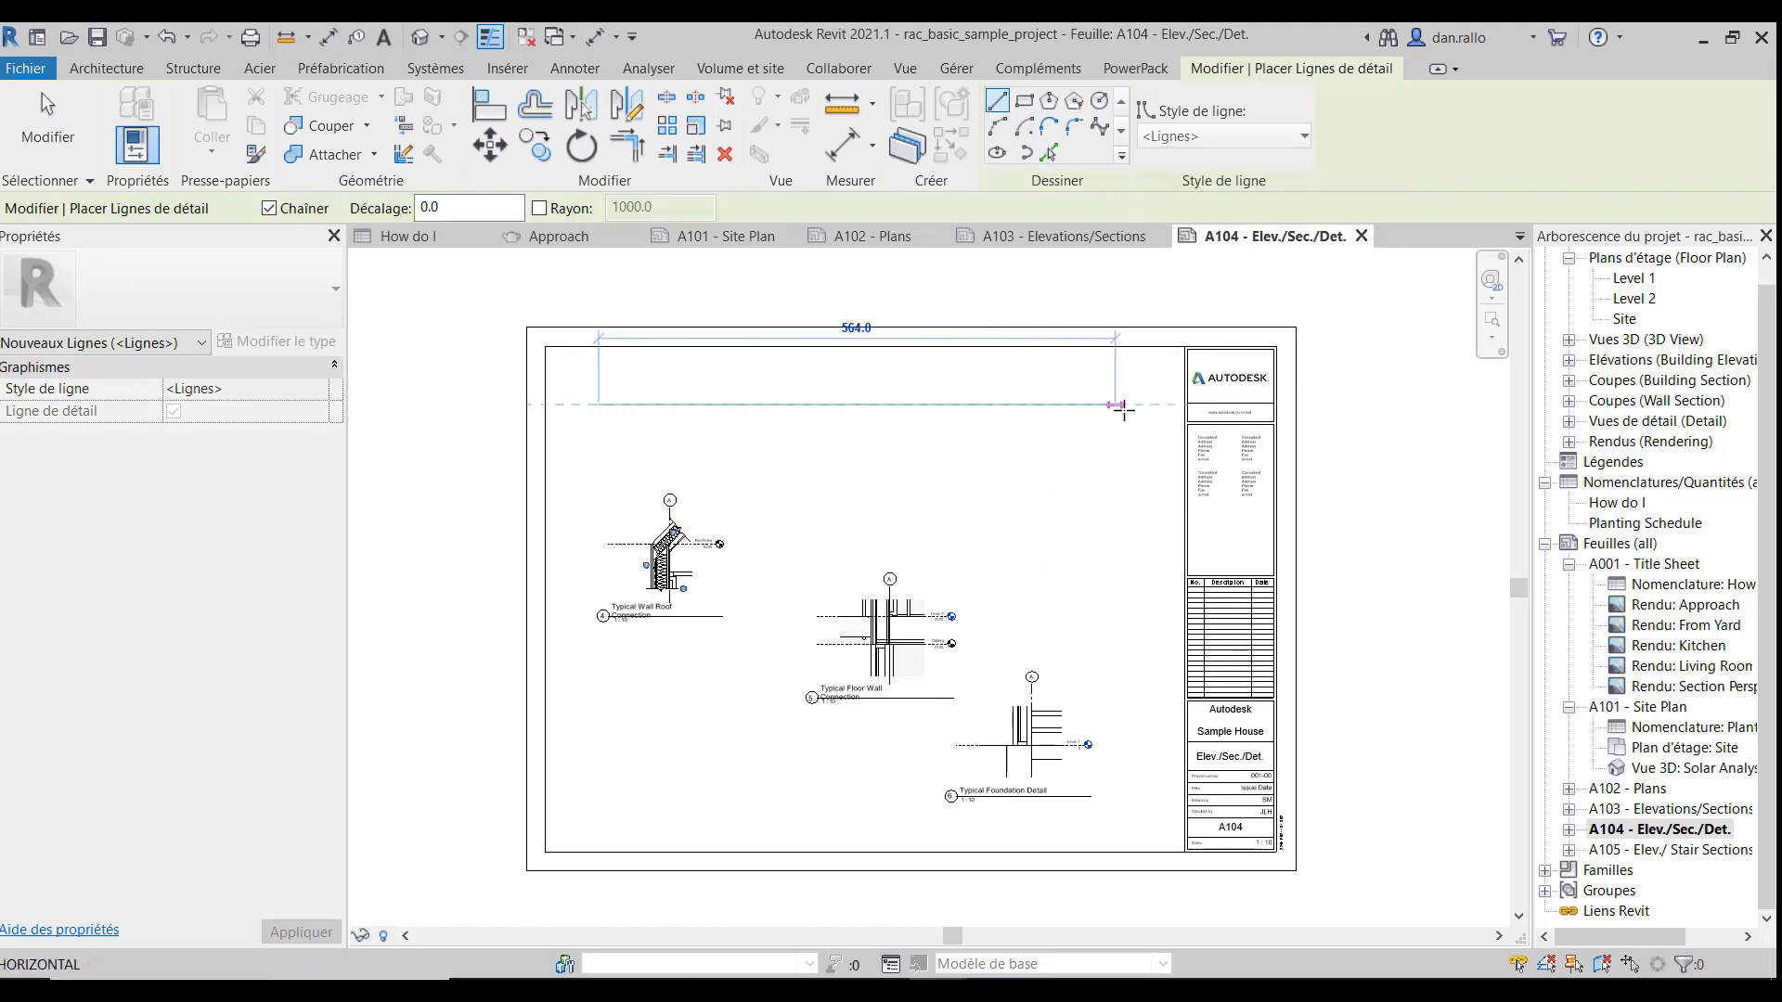
pyautogui.click(1146, 404)
pyautogui.press('Escape')
pyautogui.press('Escape')
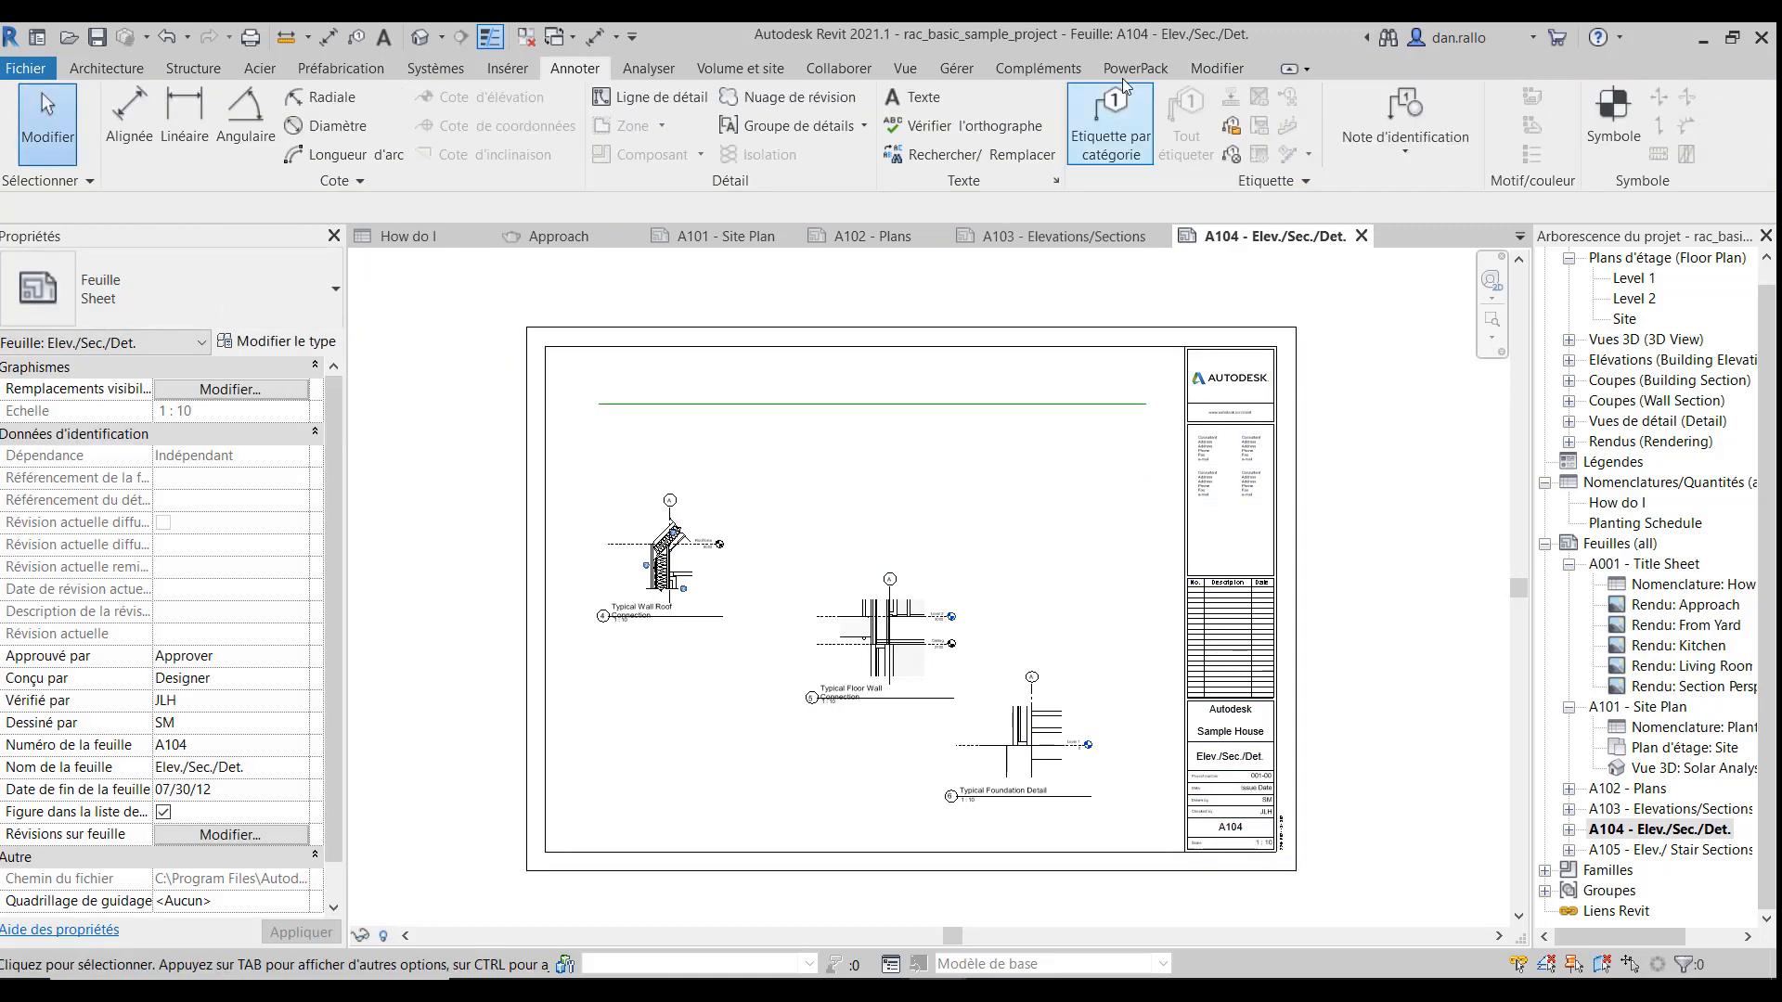
# Step: Place Typical Wall Roof Connection, Typical Floor Wall Connection and Typical Foundation Detail along the detail line, and undo the placement
pyautogui.click(1155, 67)
pyautogui.click(1192, 181)
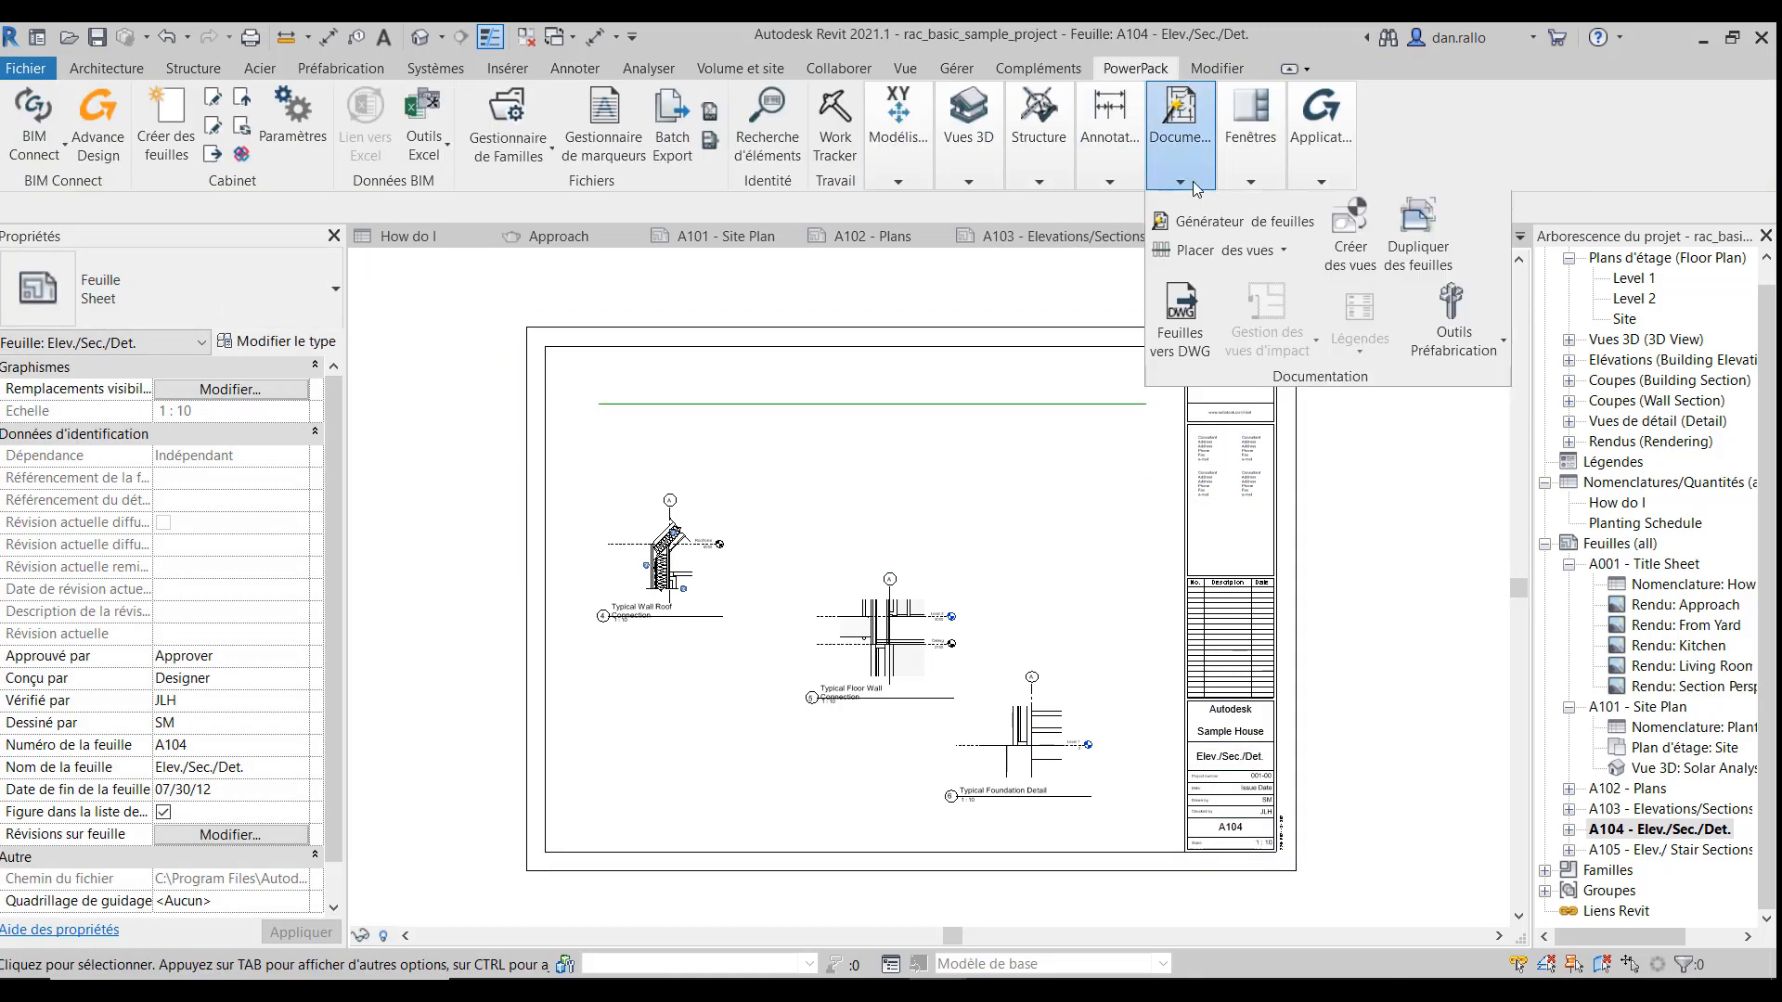
pyautogui.click(1286, 253)
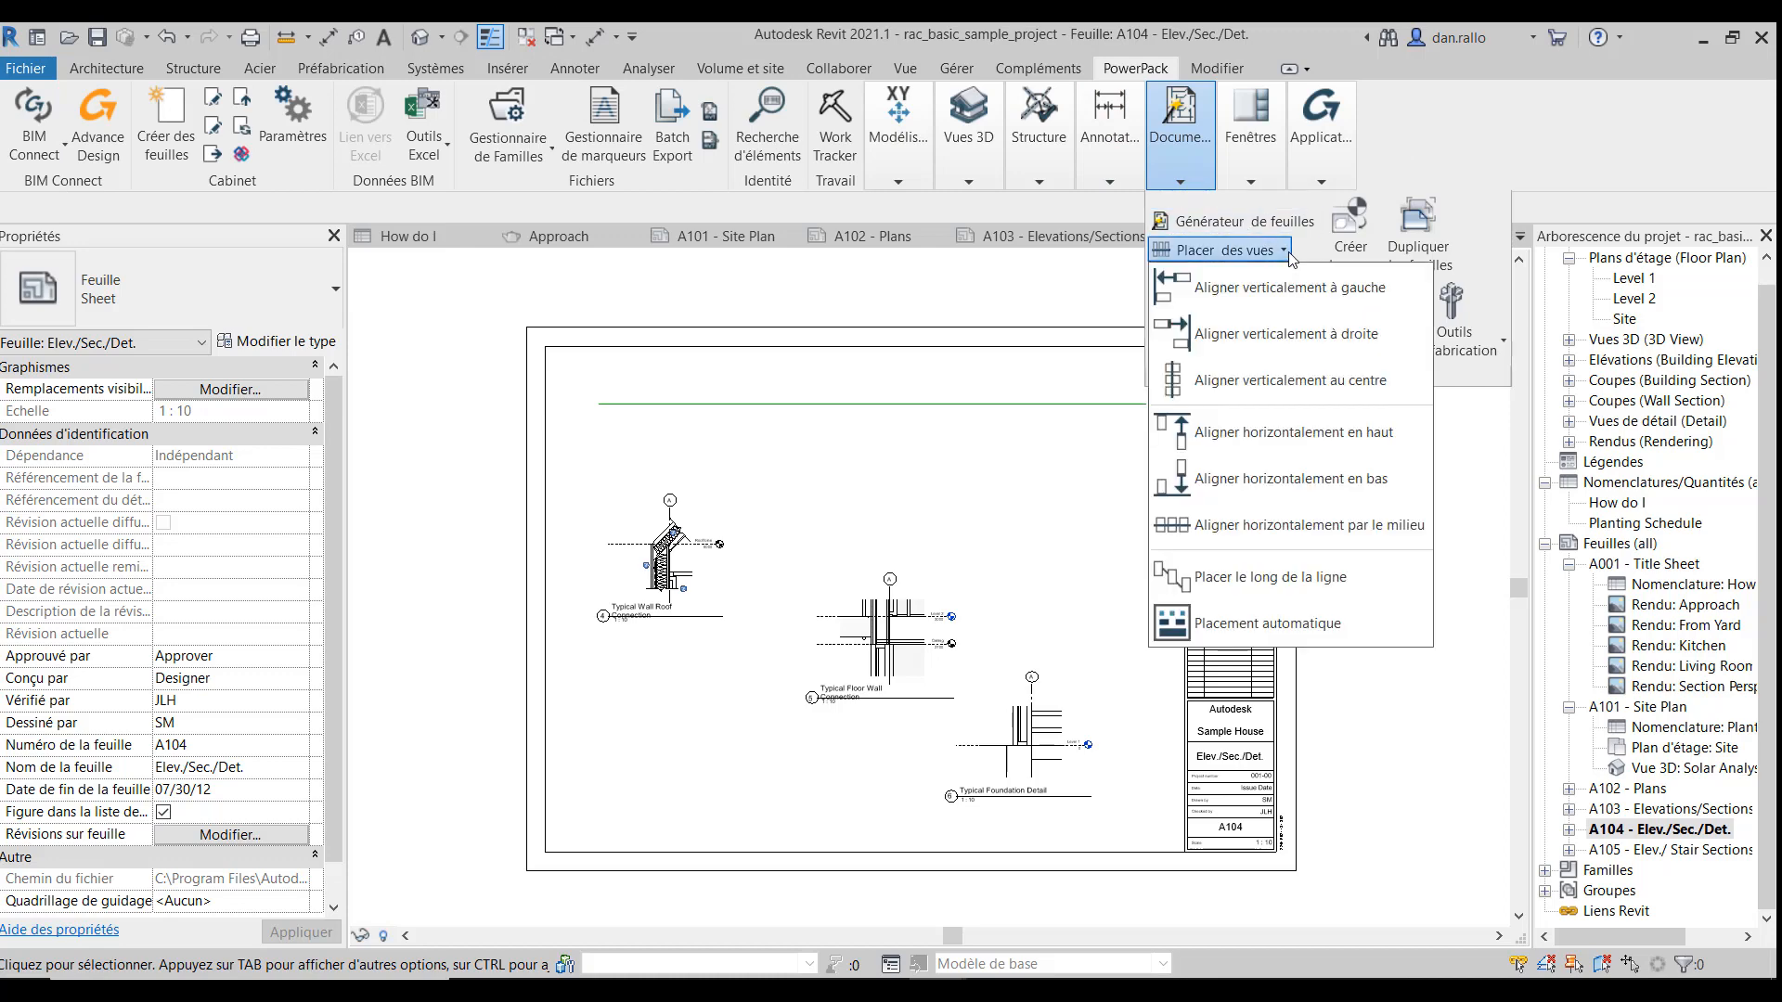
pyautogui.click(1244, 586)
pyautogui.click(674, 556)
pyautogui.click(882, 631)
pyautogui.click(1026, 711)
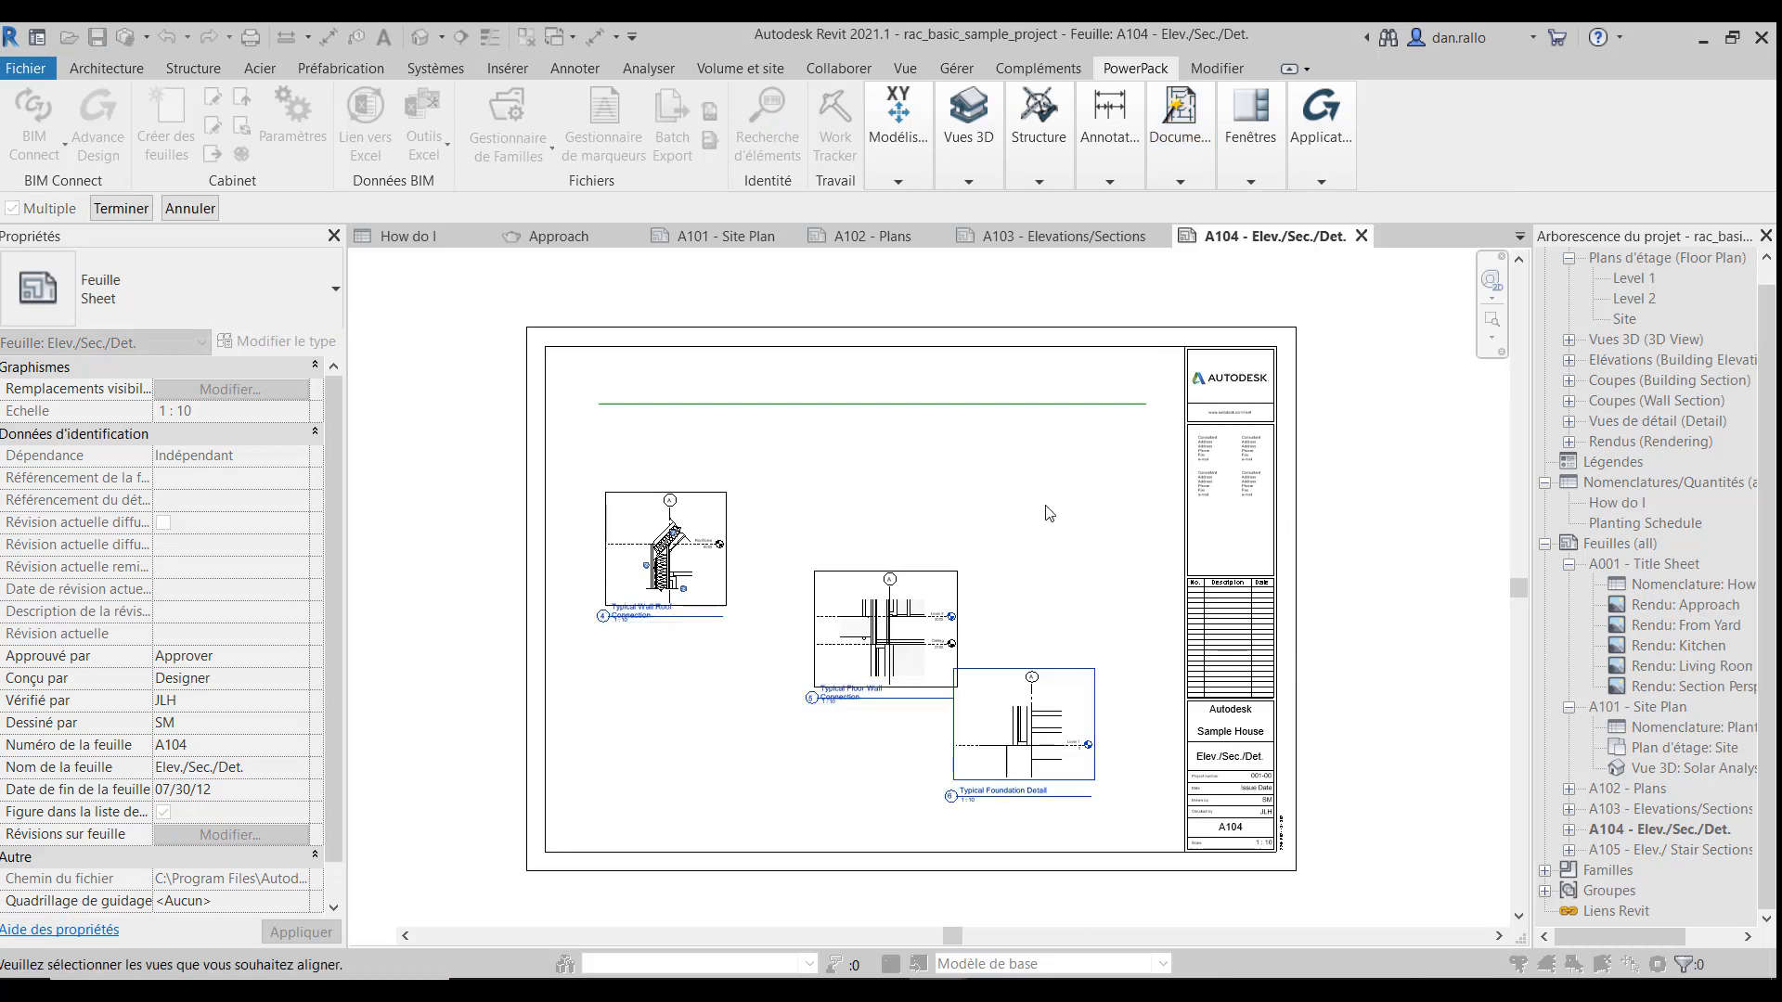
pyautogui.press('Return')
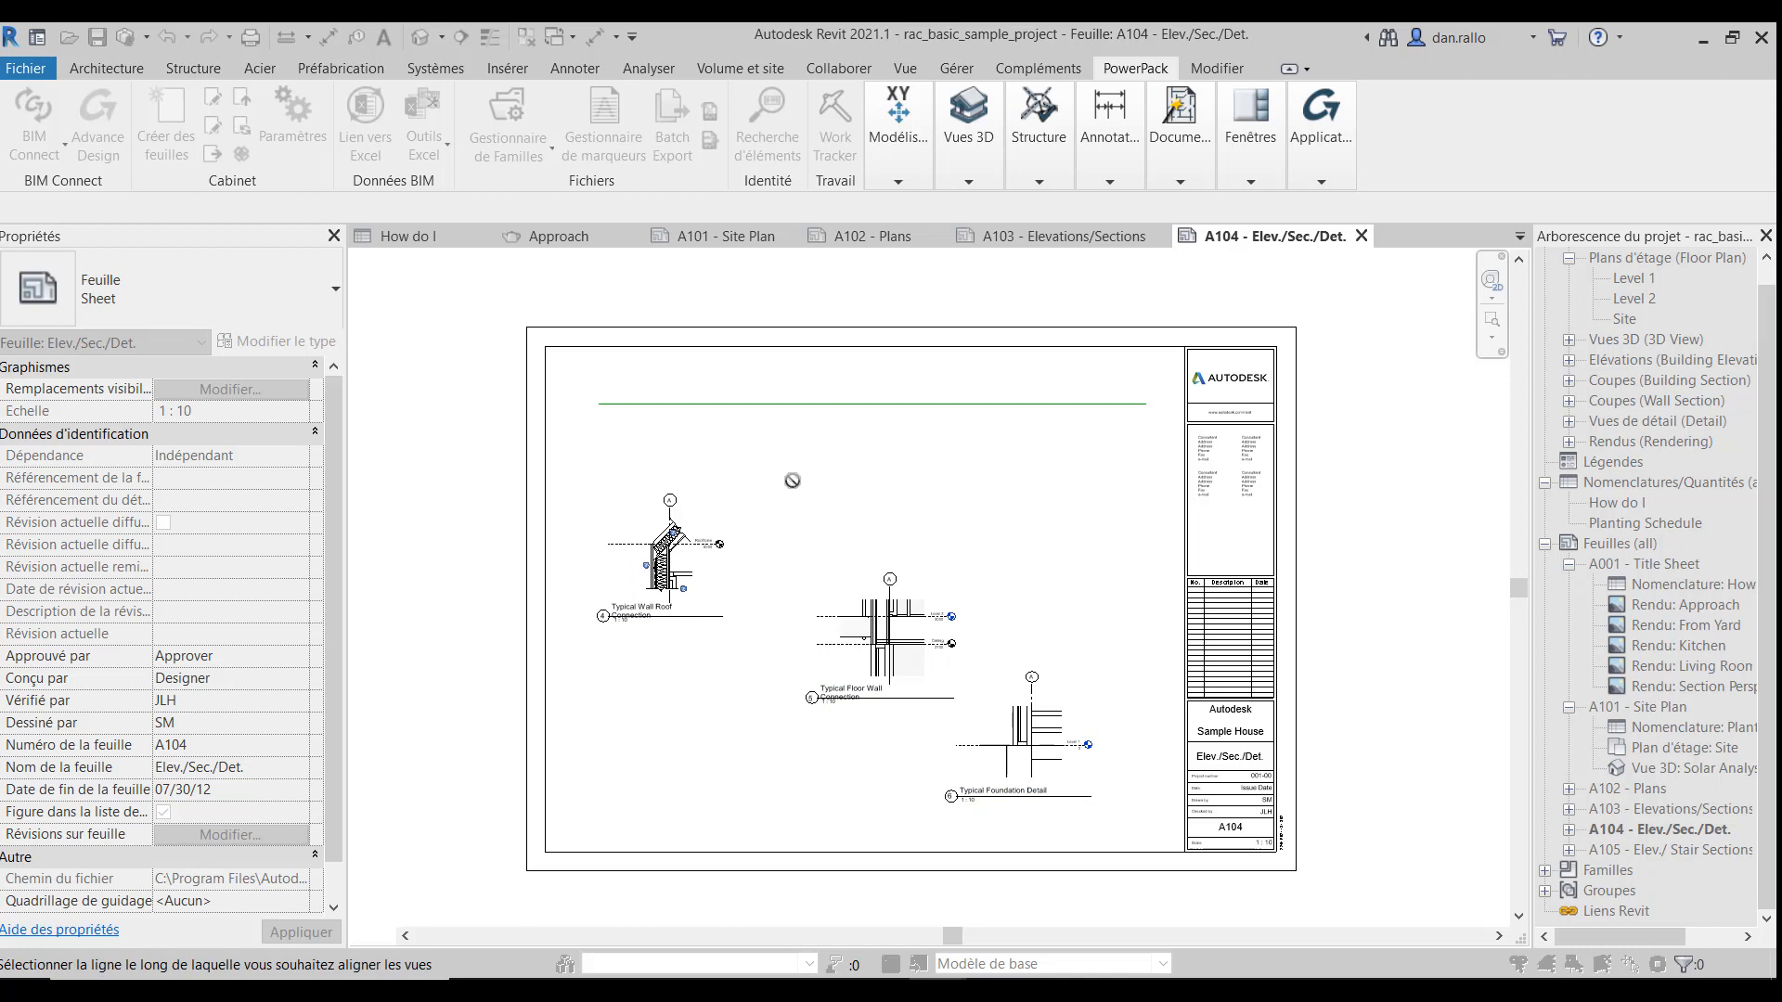
pyautogui.click(819, 408)
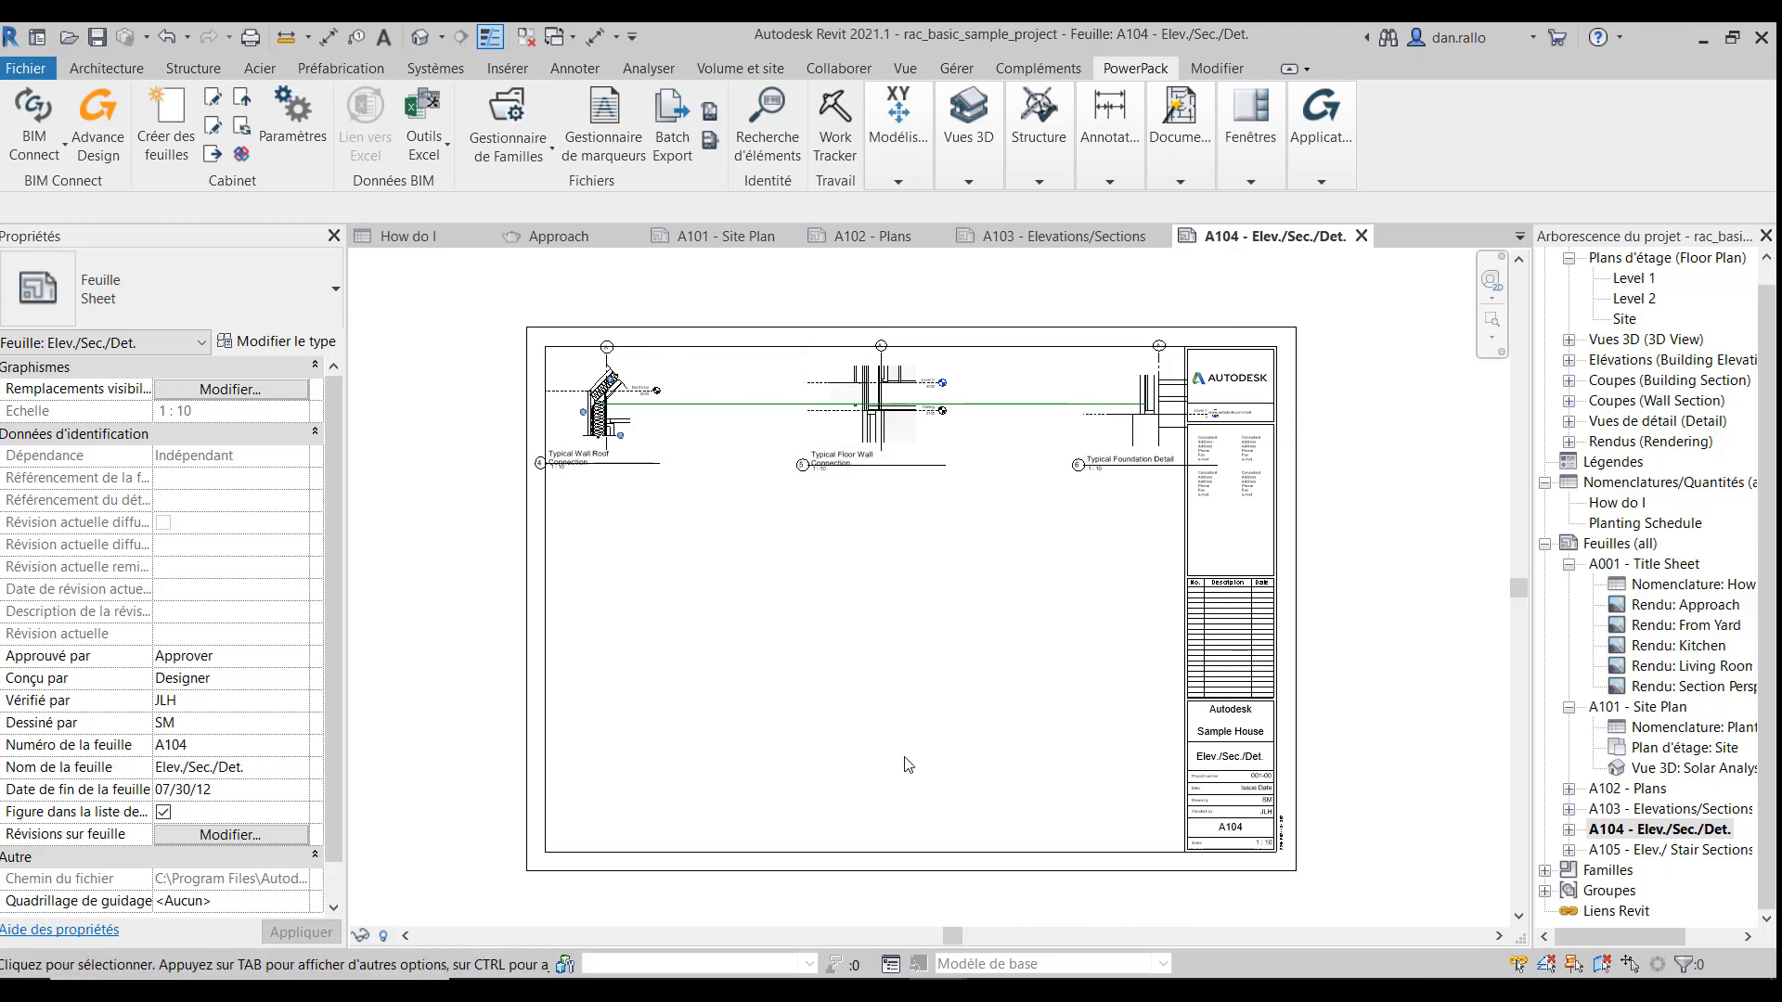
pyautogui.hotkey('ctrl', 'z')
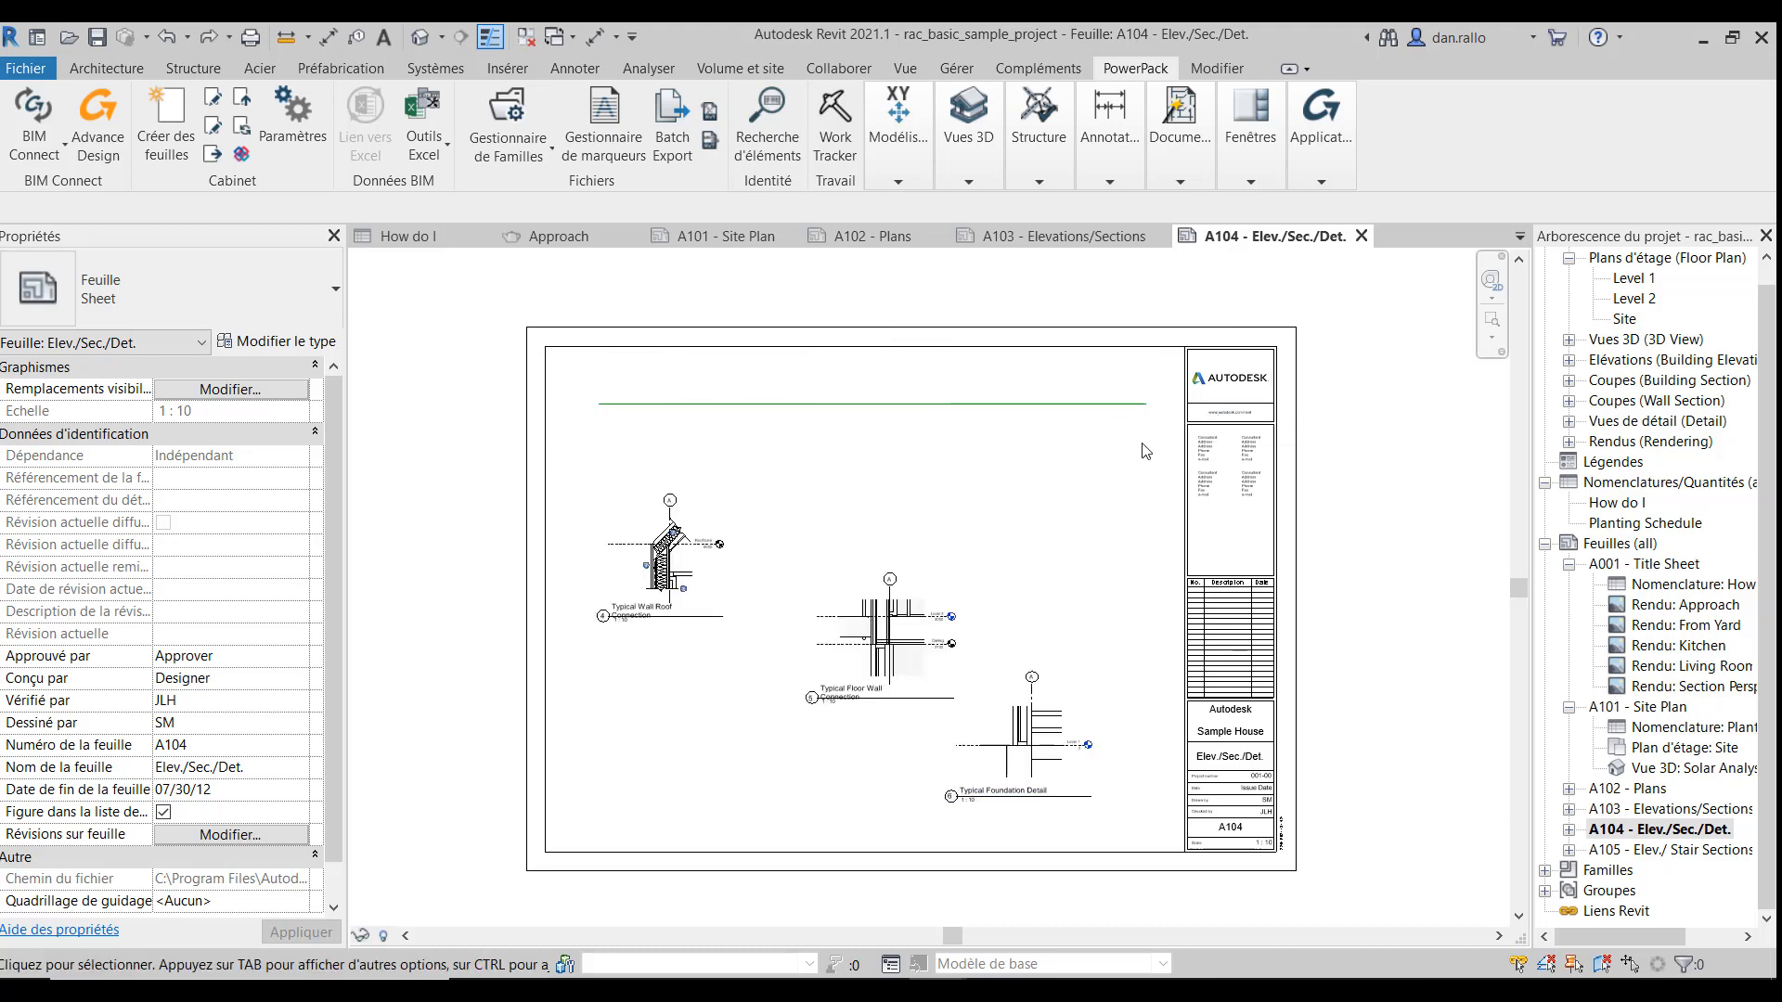
# Step: Shorten the horizontal detail line from both ends to a length of about 436
pyautogui.click(1141, 406)
pyautogui.moveTo(1147, 405); pyautogui.dragTo(1046, 405)
pyautogui.click(815, 416)
pyautogui.click(603, 406)
pyautogui.moveTo(598, 405); pyautogui.dragTo(644, 405)
pyautogui.click(894, 506)
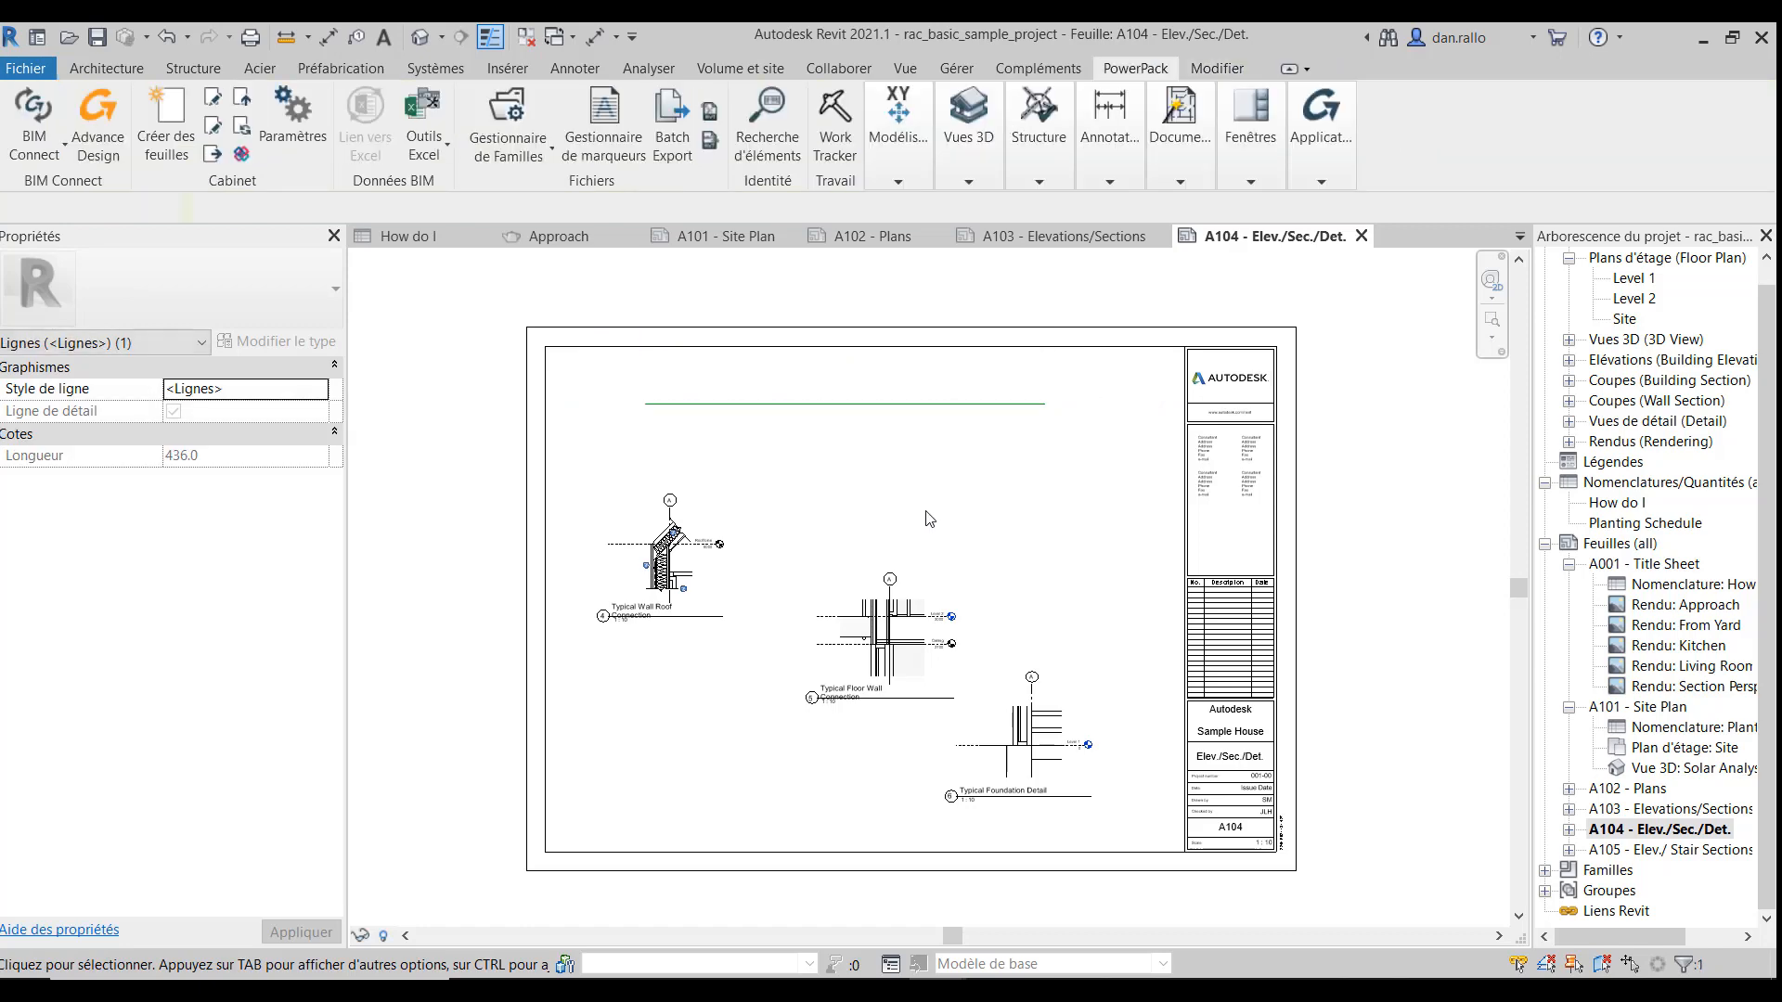
# Step: Place the three detail views of sheet A104 along the shortened detail line with Placer le long de la ligne
pyautogui.click(1181, 183)
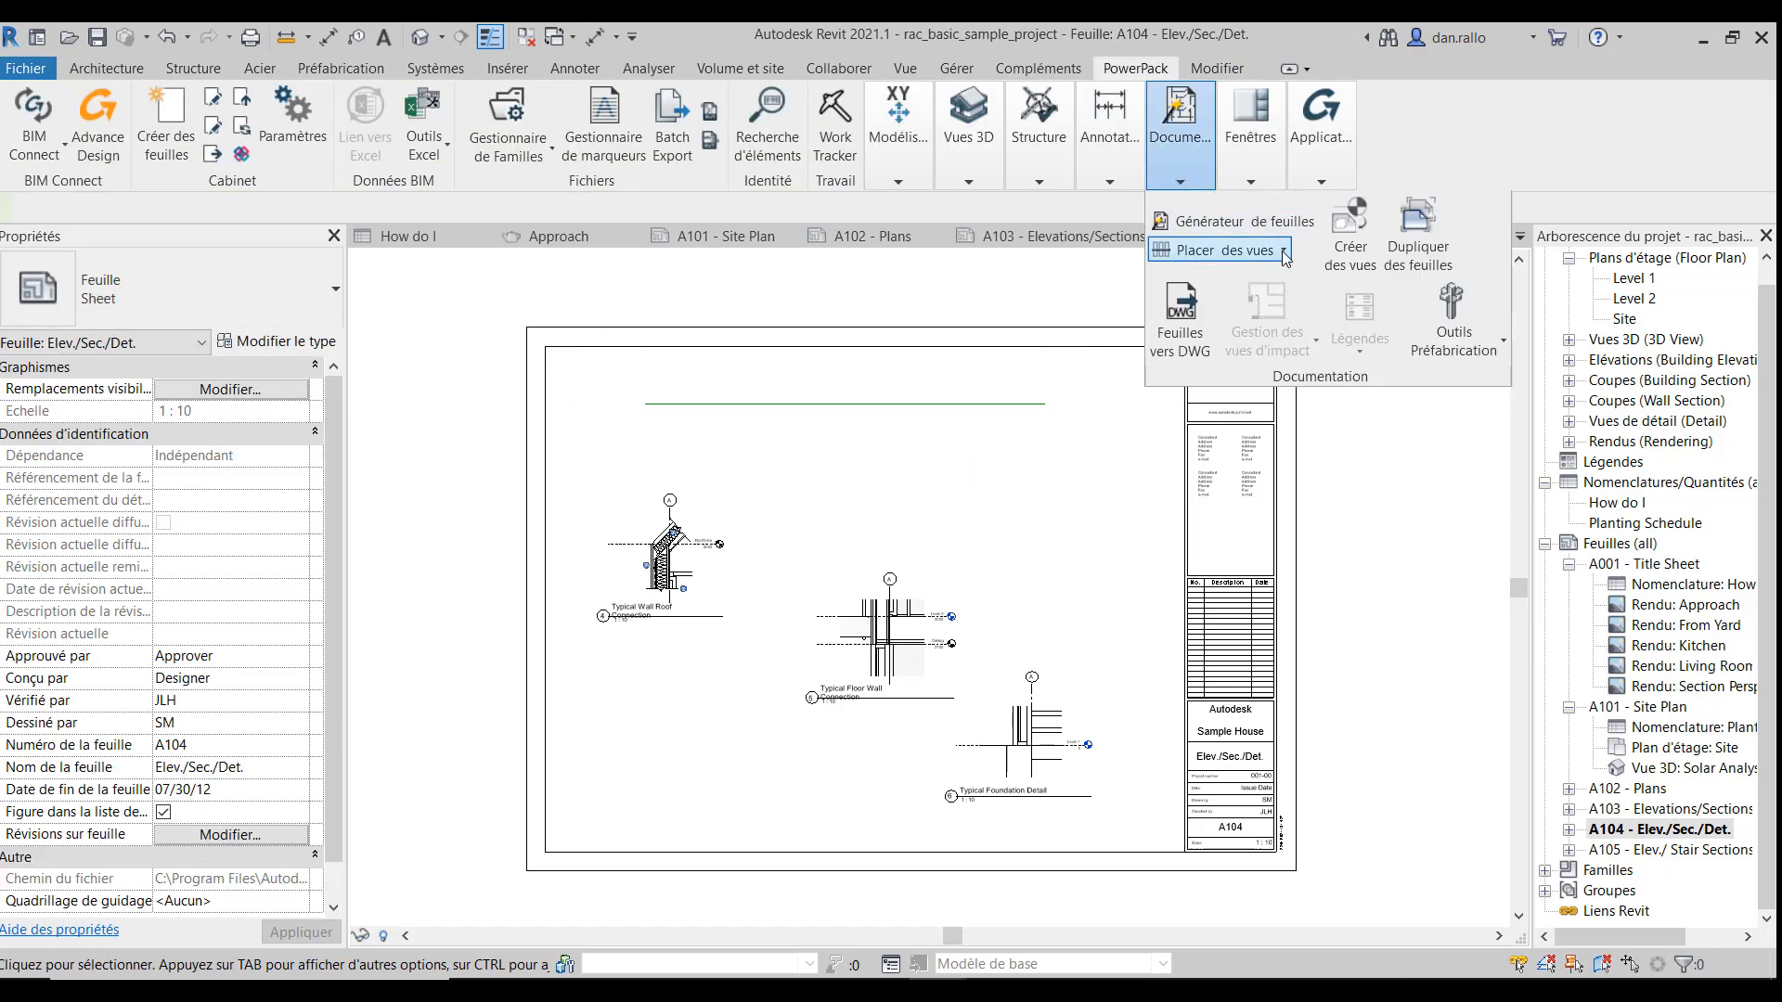
pyautogui.click(1224, 250)
pyautogui.click(1273, 587)
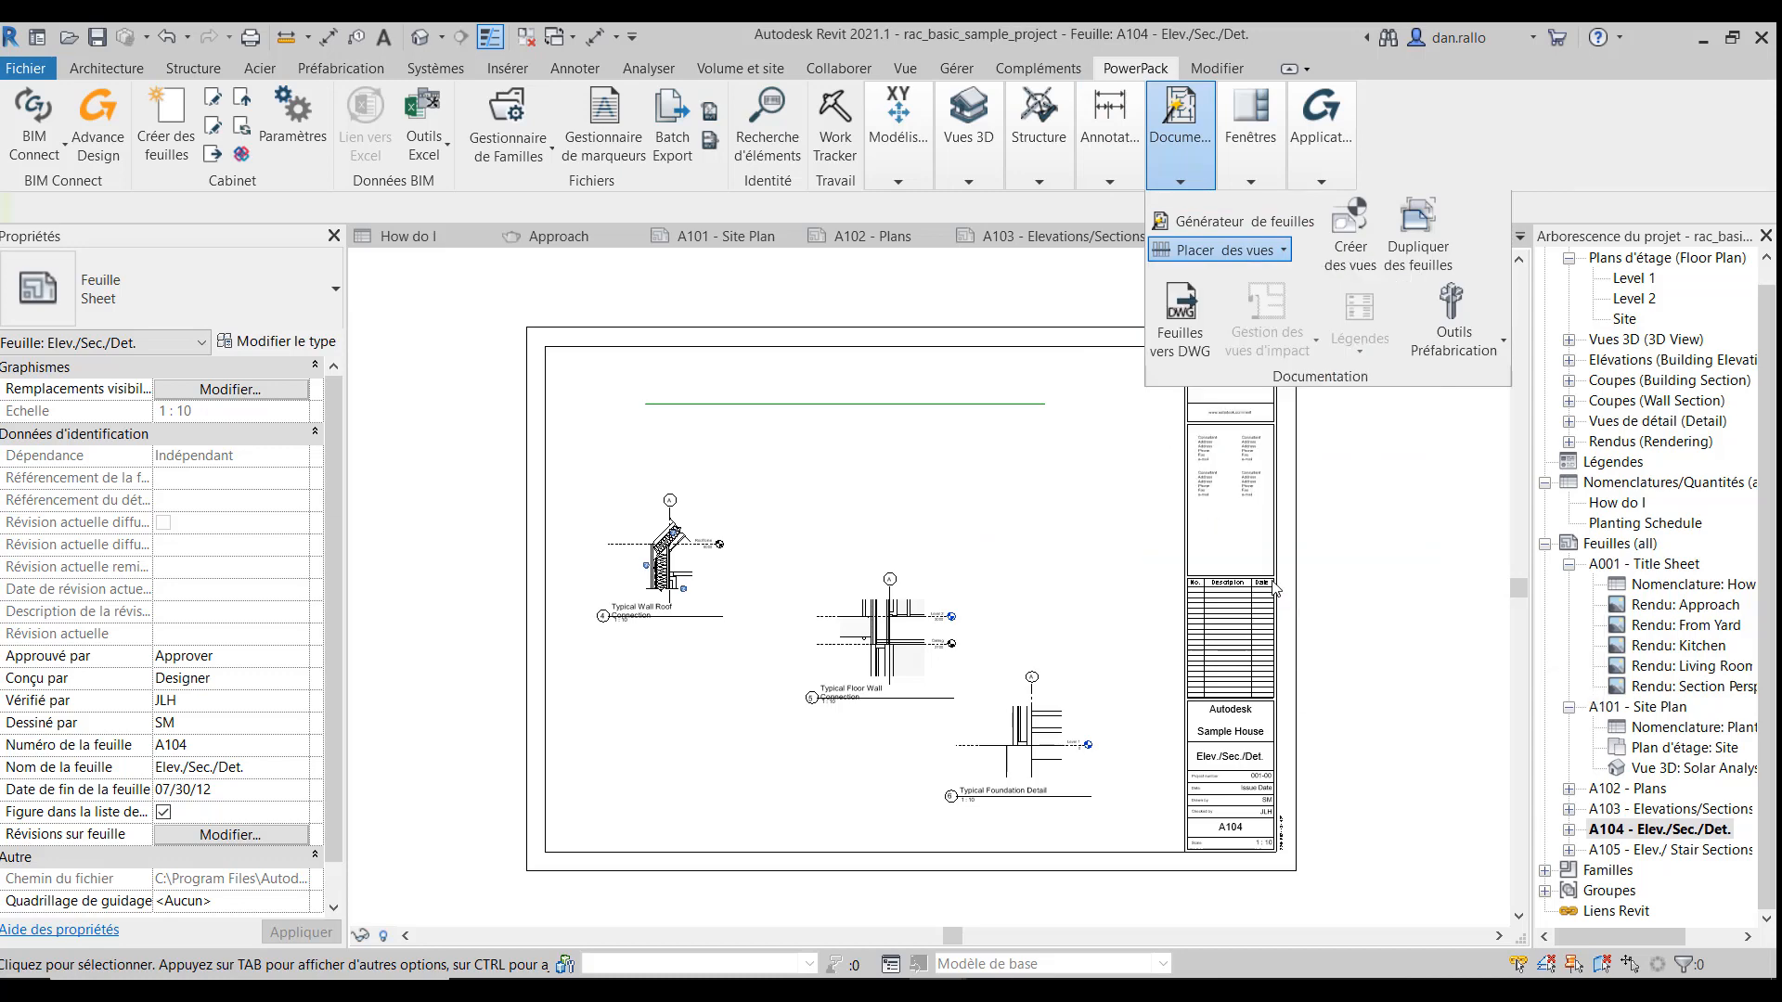
pyautogui.moveTo(834, 691); pyautogui.dragTo(610, 801)
pyautogui.press('Return')
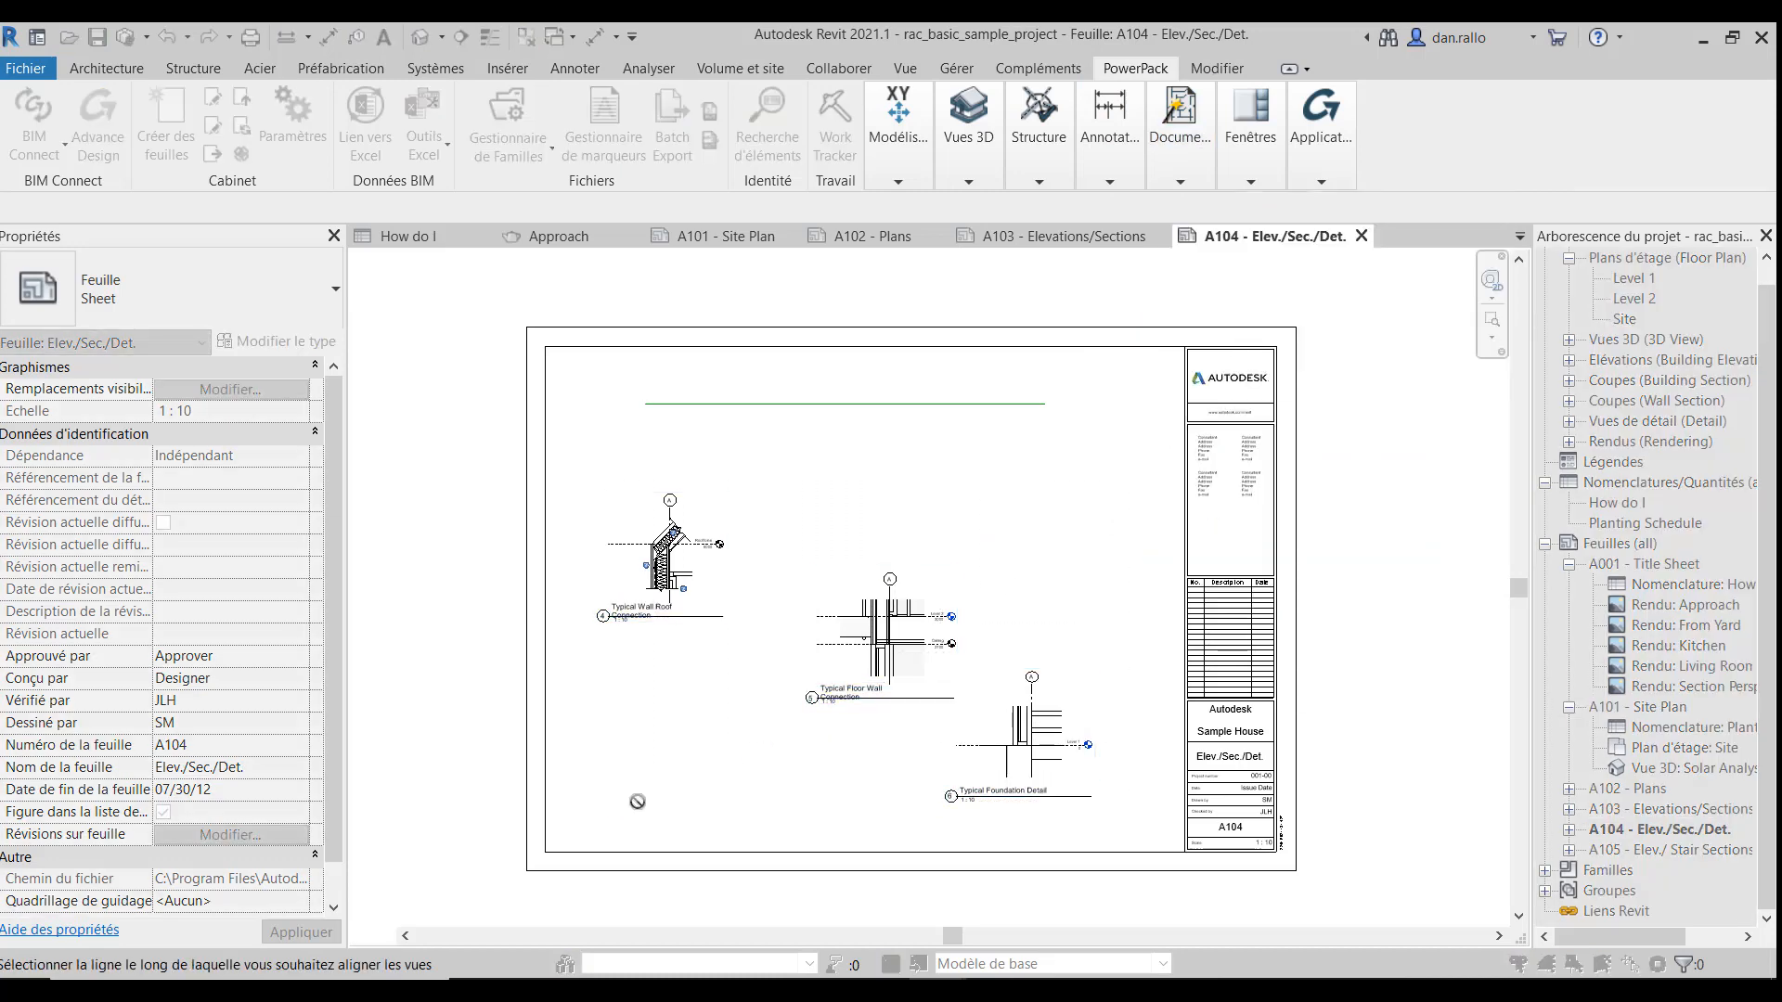
pyautogui.click(855, 408)
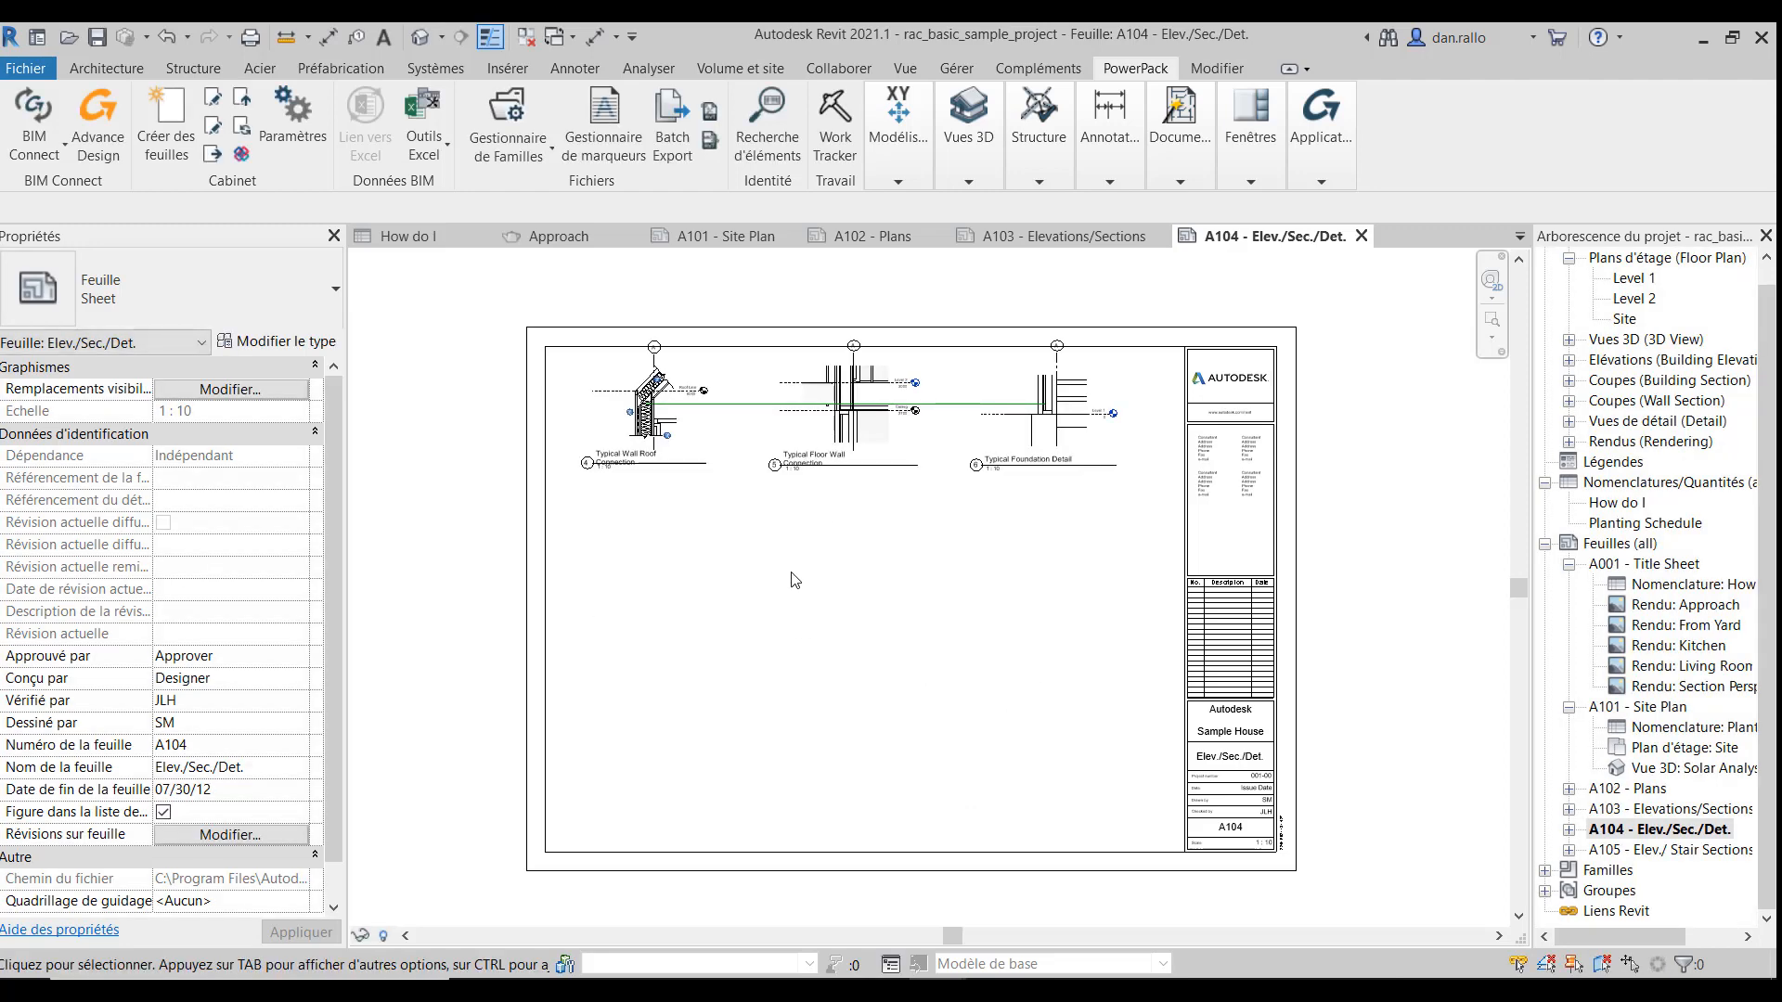
pyautogui.press('Escape')
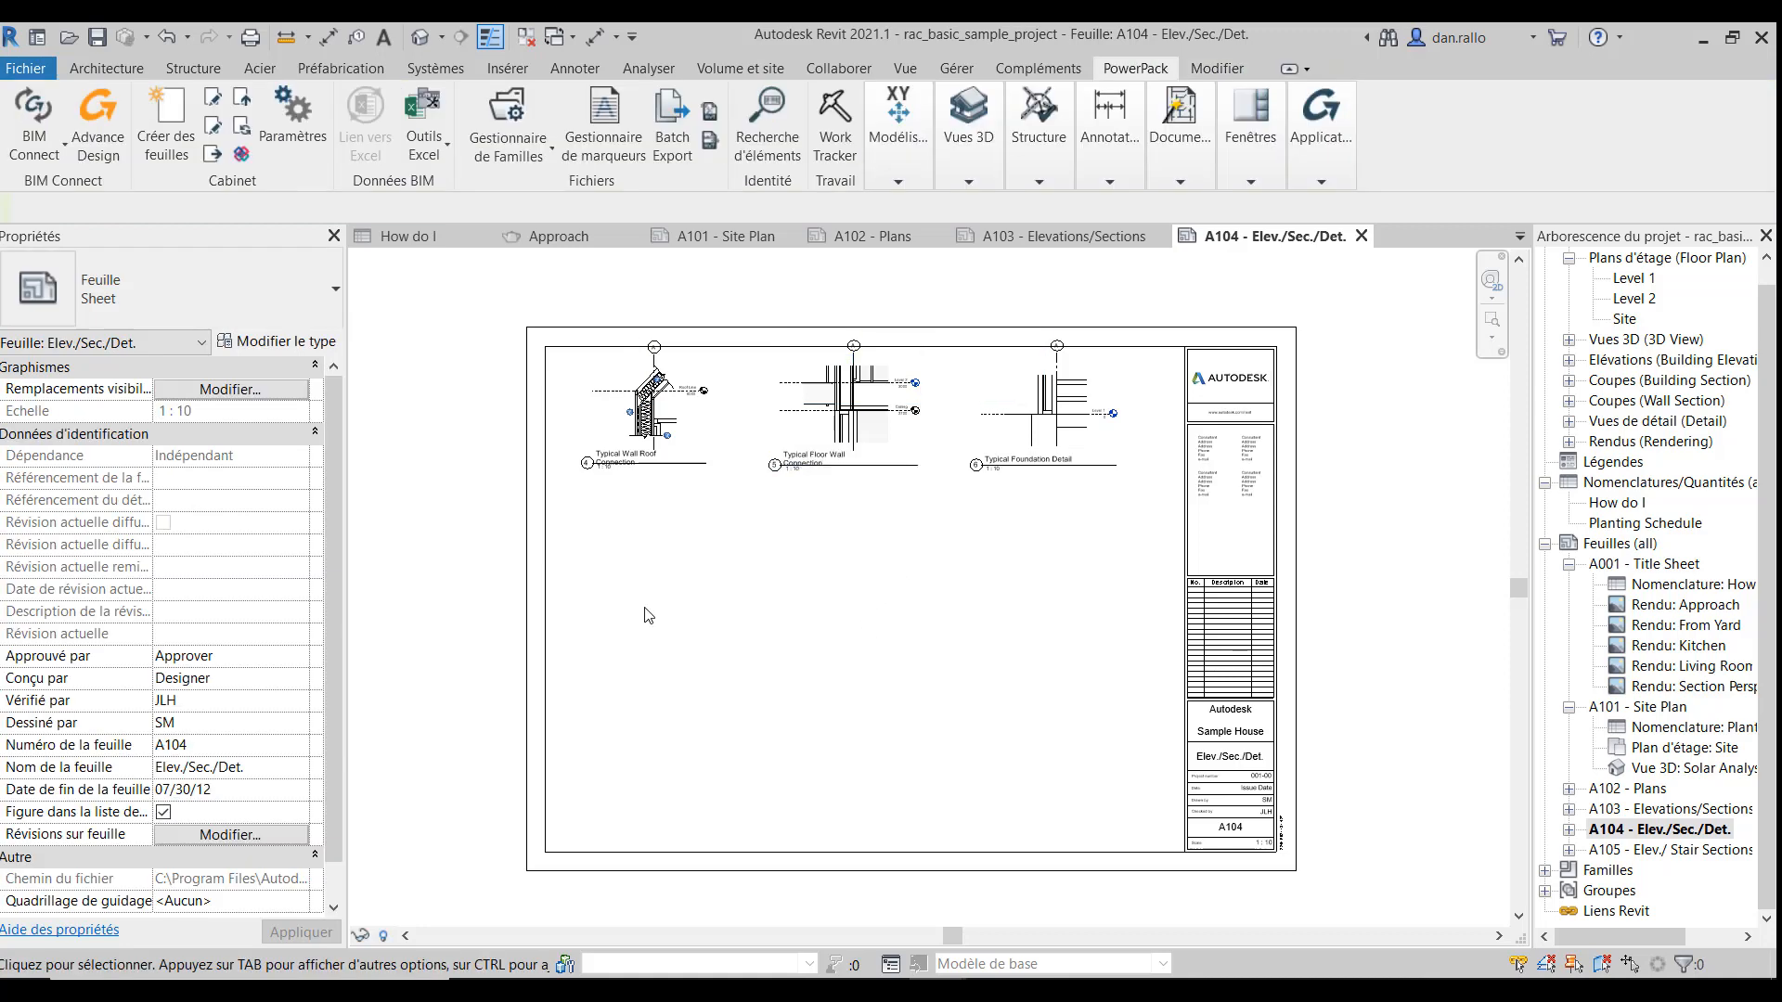
# Step: Undo the placement of the three views along the shortened line and delete the detail line from the sheet
pyautogui.hotkey('ctrl', 'z')
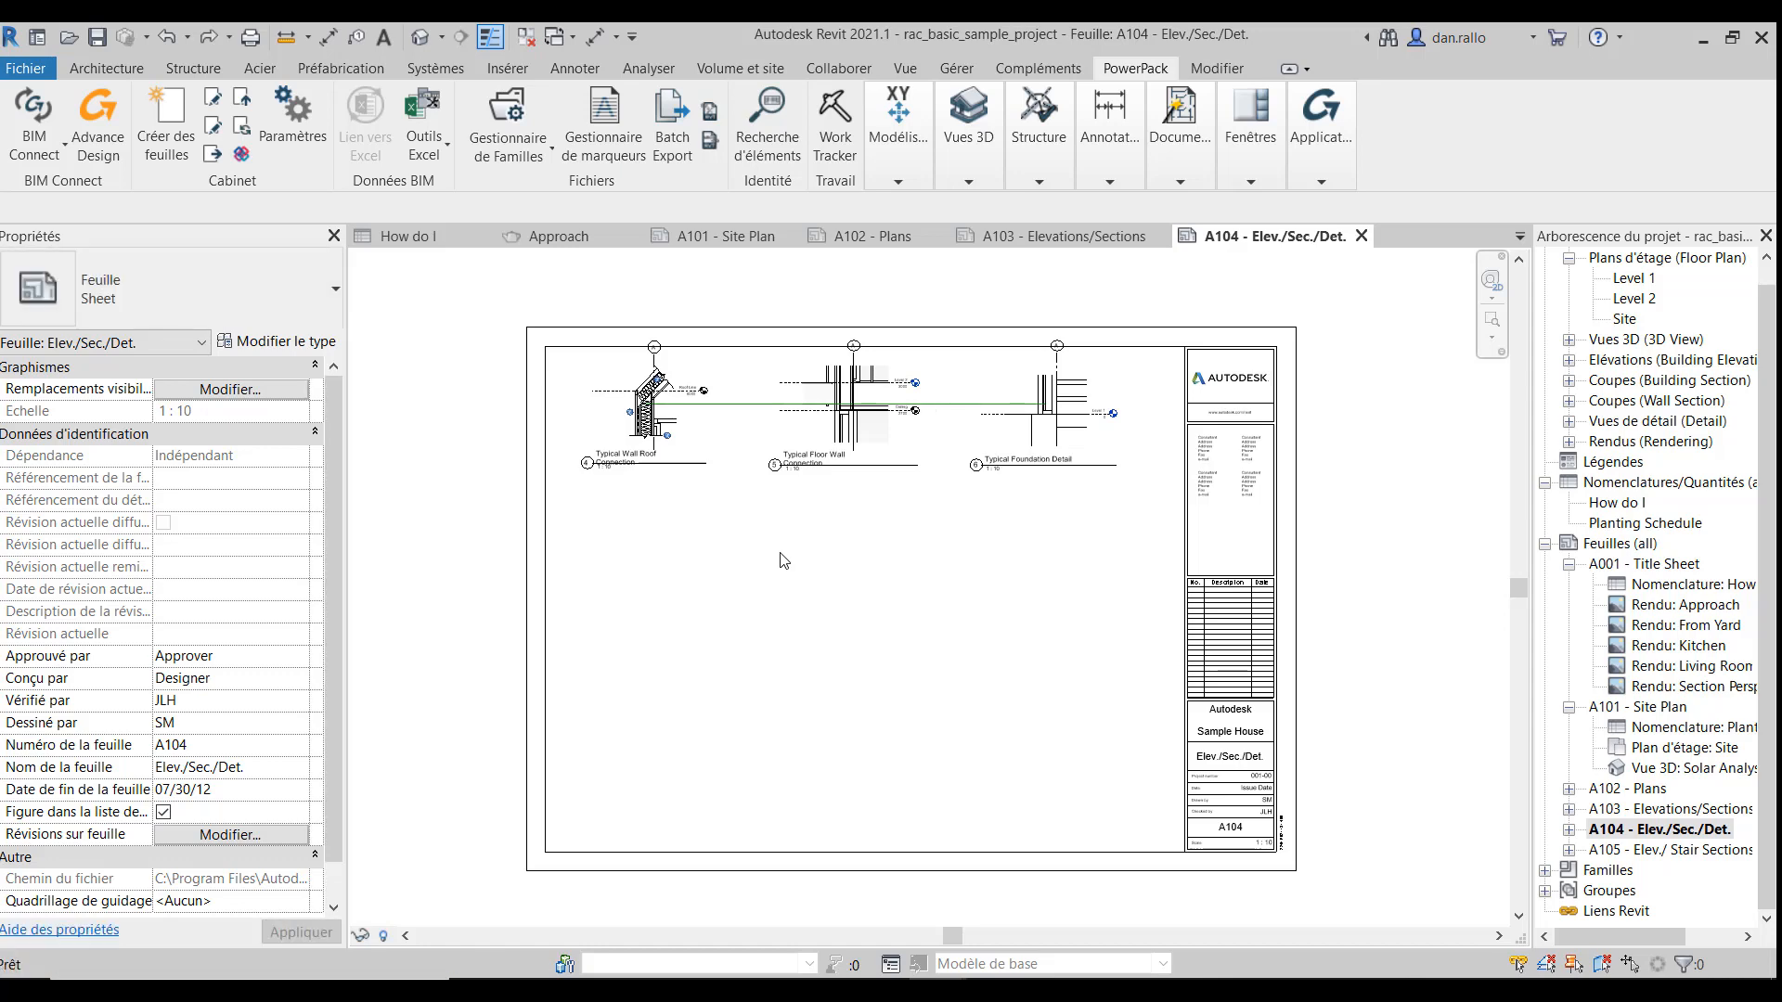
pyautogui.hotkey('ctrl', 'z')
pyautogui.click(897, 405)
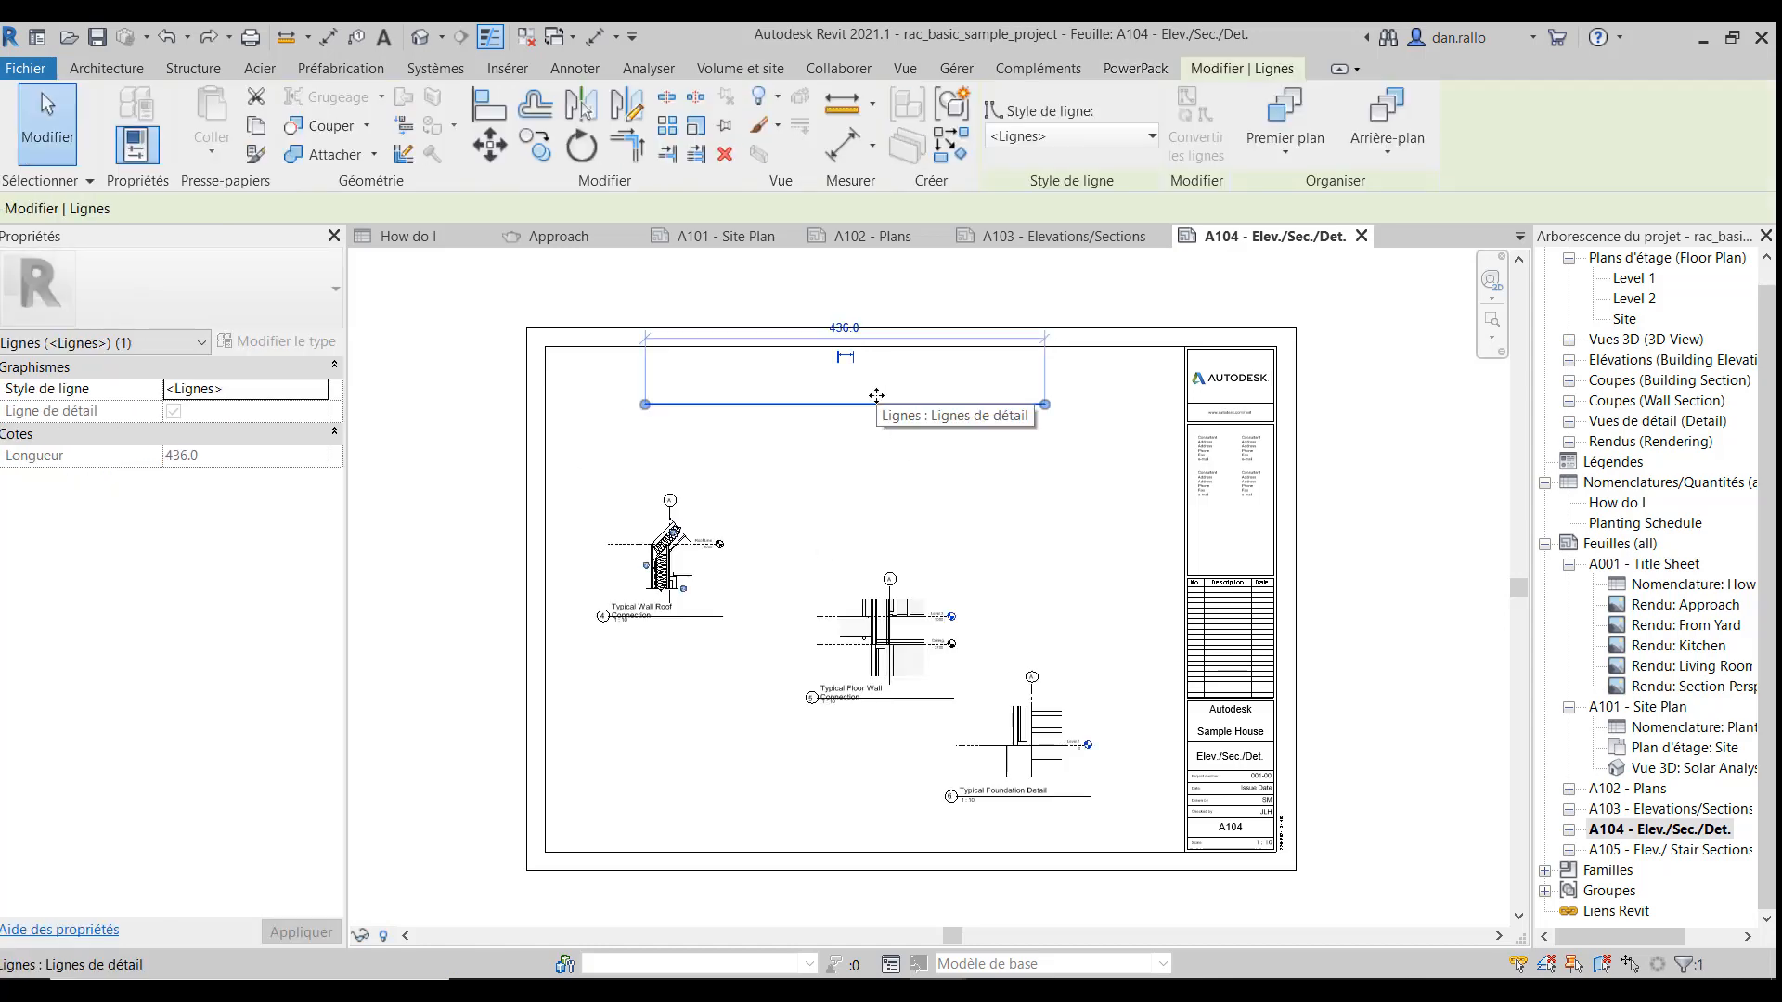
pyautogui.press('Delete')
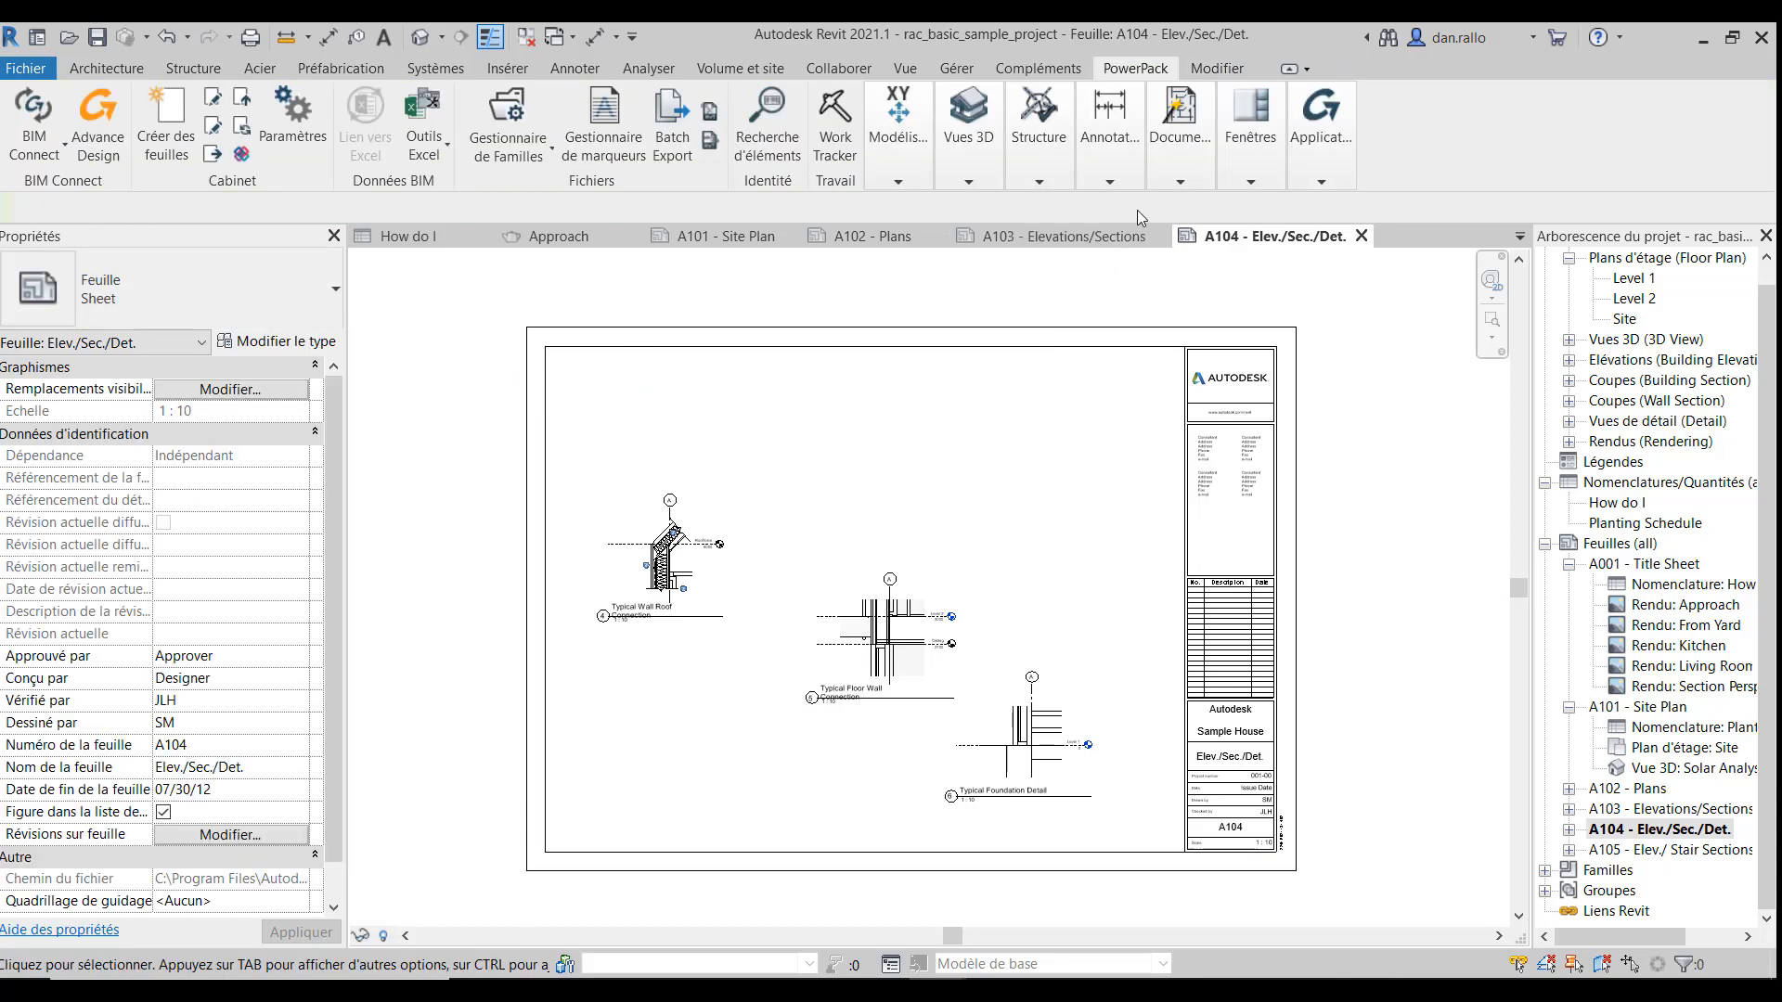
# Step: Run PowerPack's Placement automatique command on sheet A104
pyautogui.click(1182, 182)
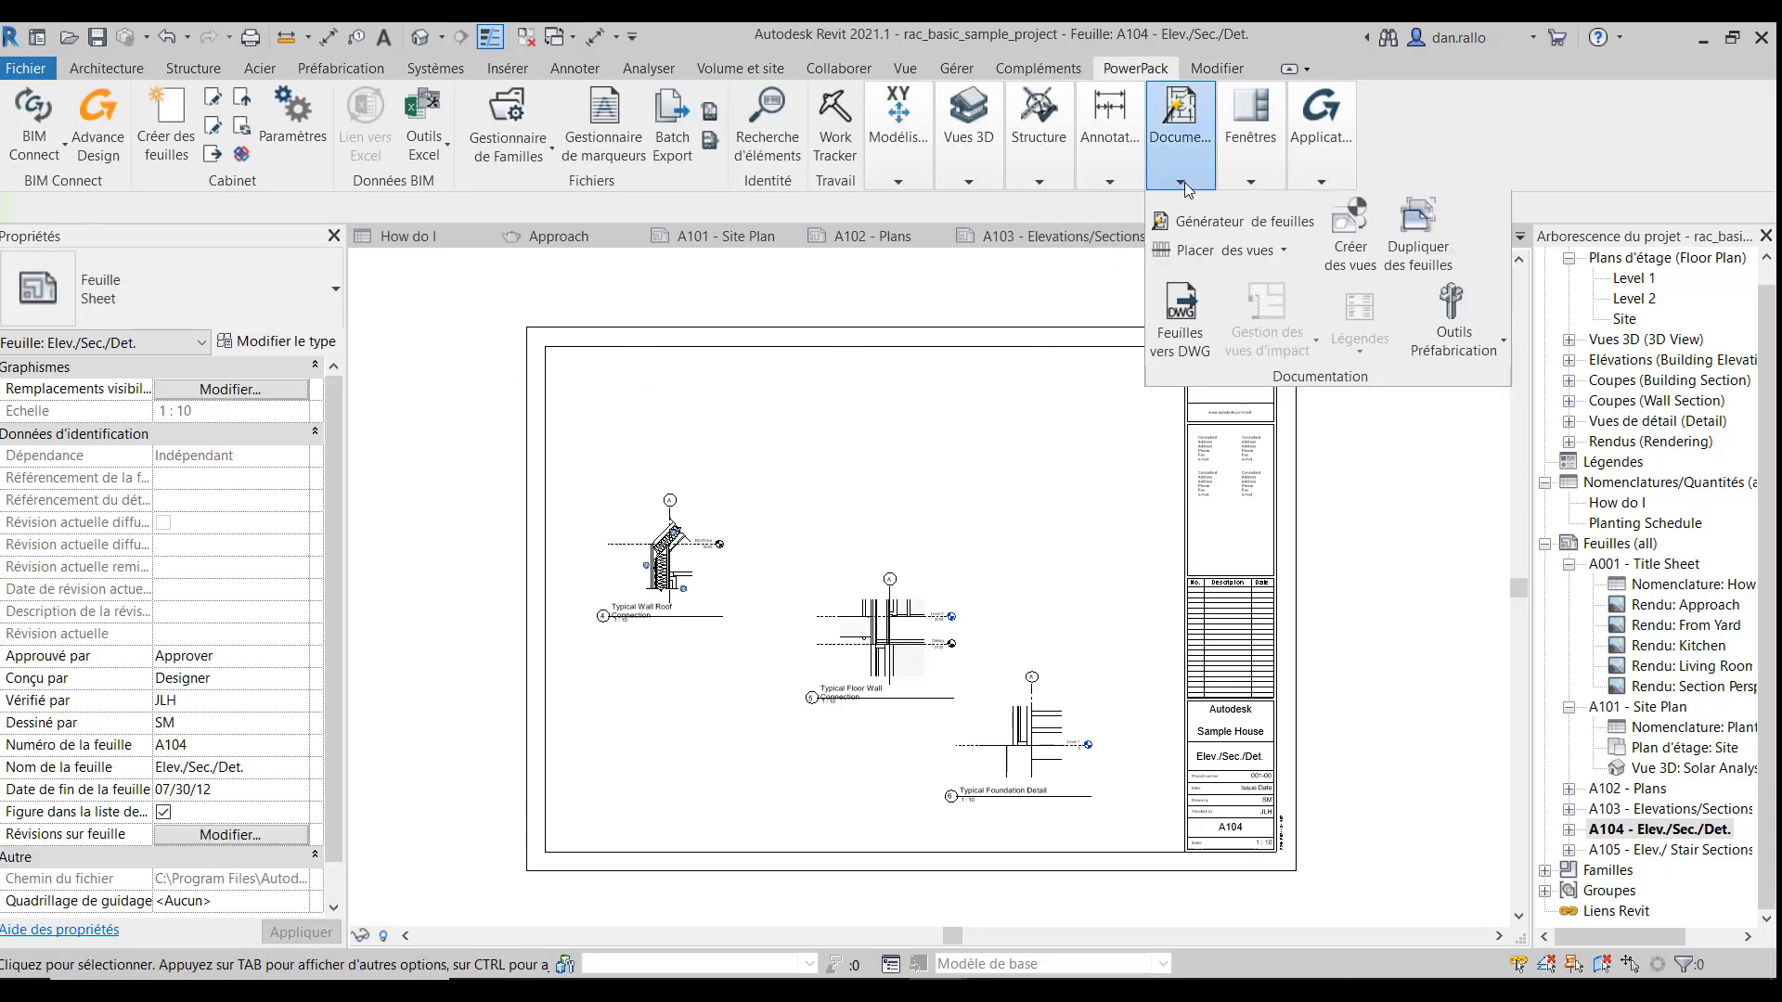
pyautogui.click(1290, 248)
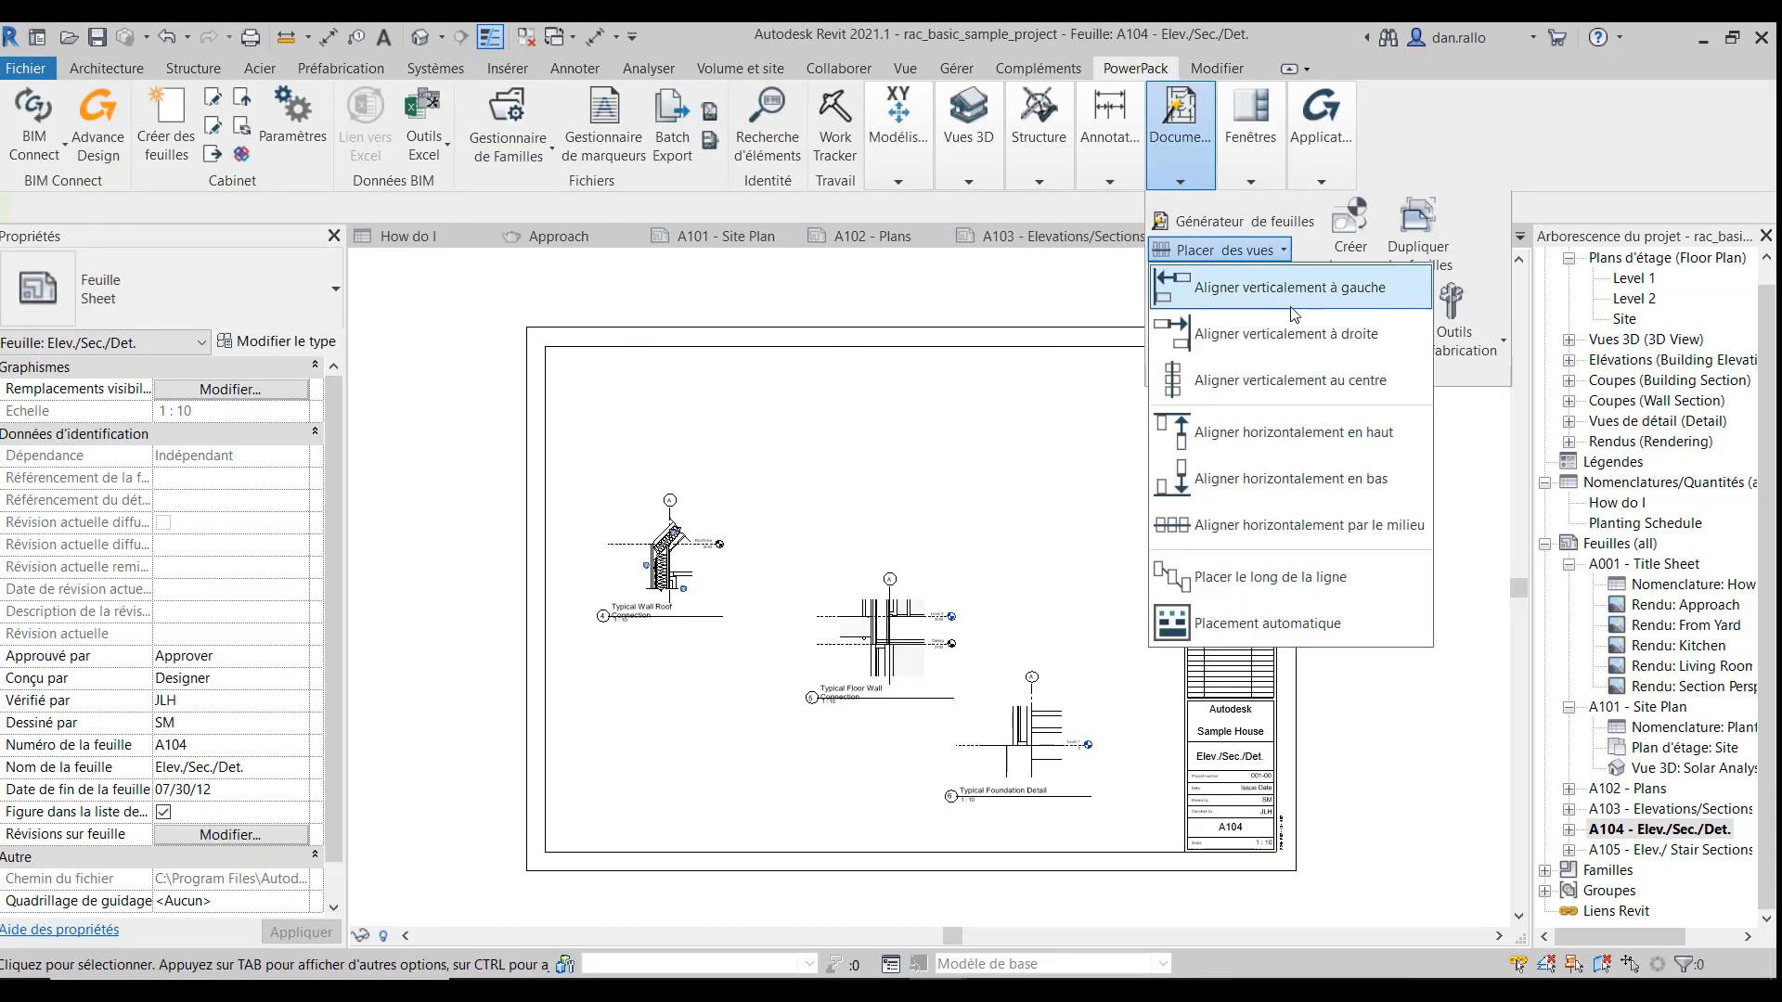
pyautogui.click(1288, 622)
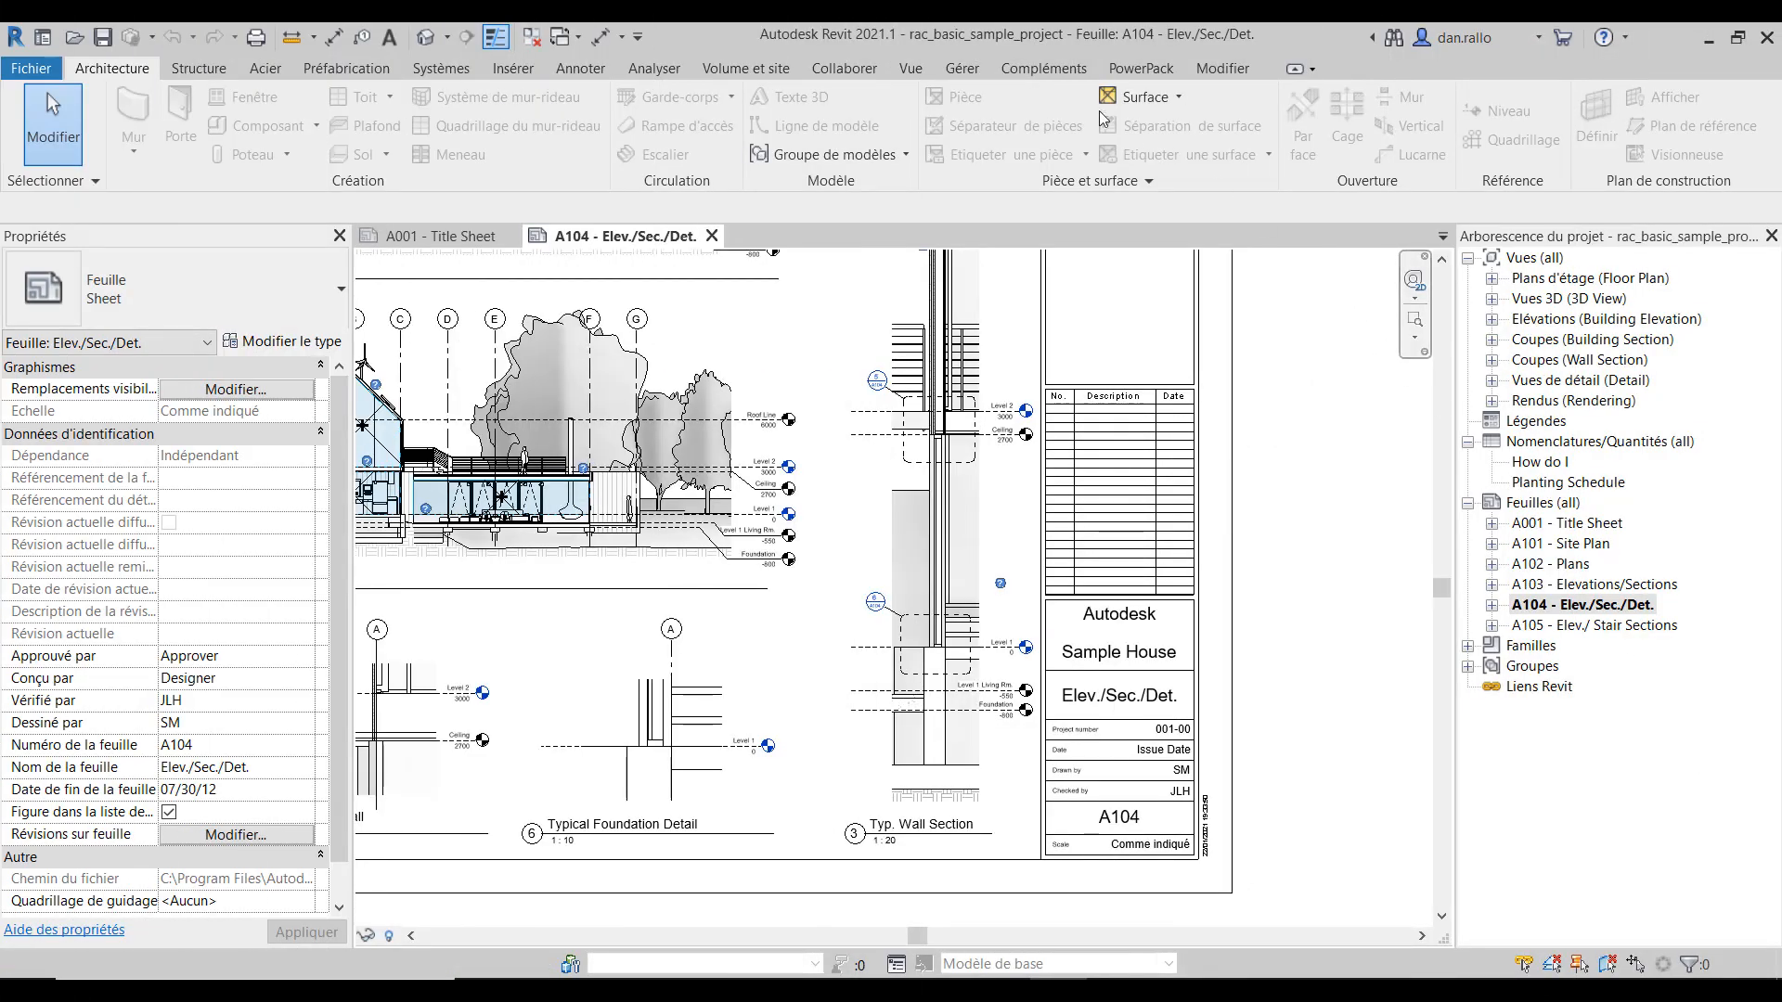
# Step: Open PowerPack's Dupliquer des feuilles dialog for sheet A104 - Elev./Sec./Det
pyautogui.click(1137, 70)
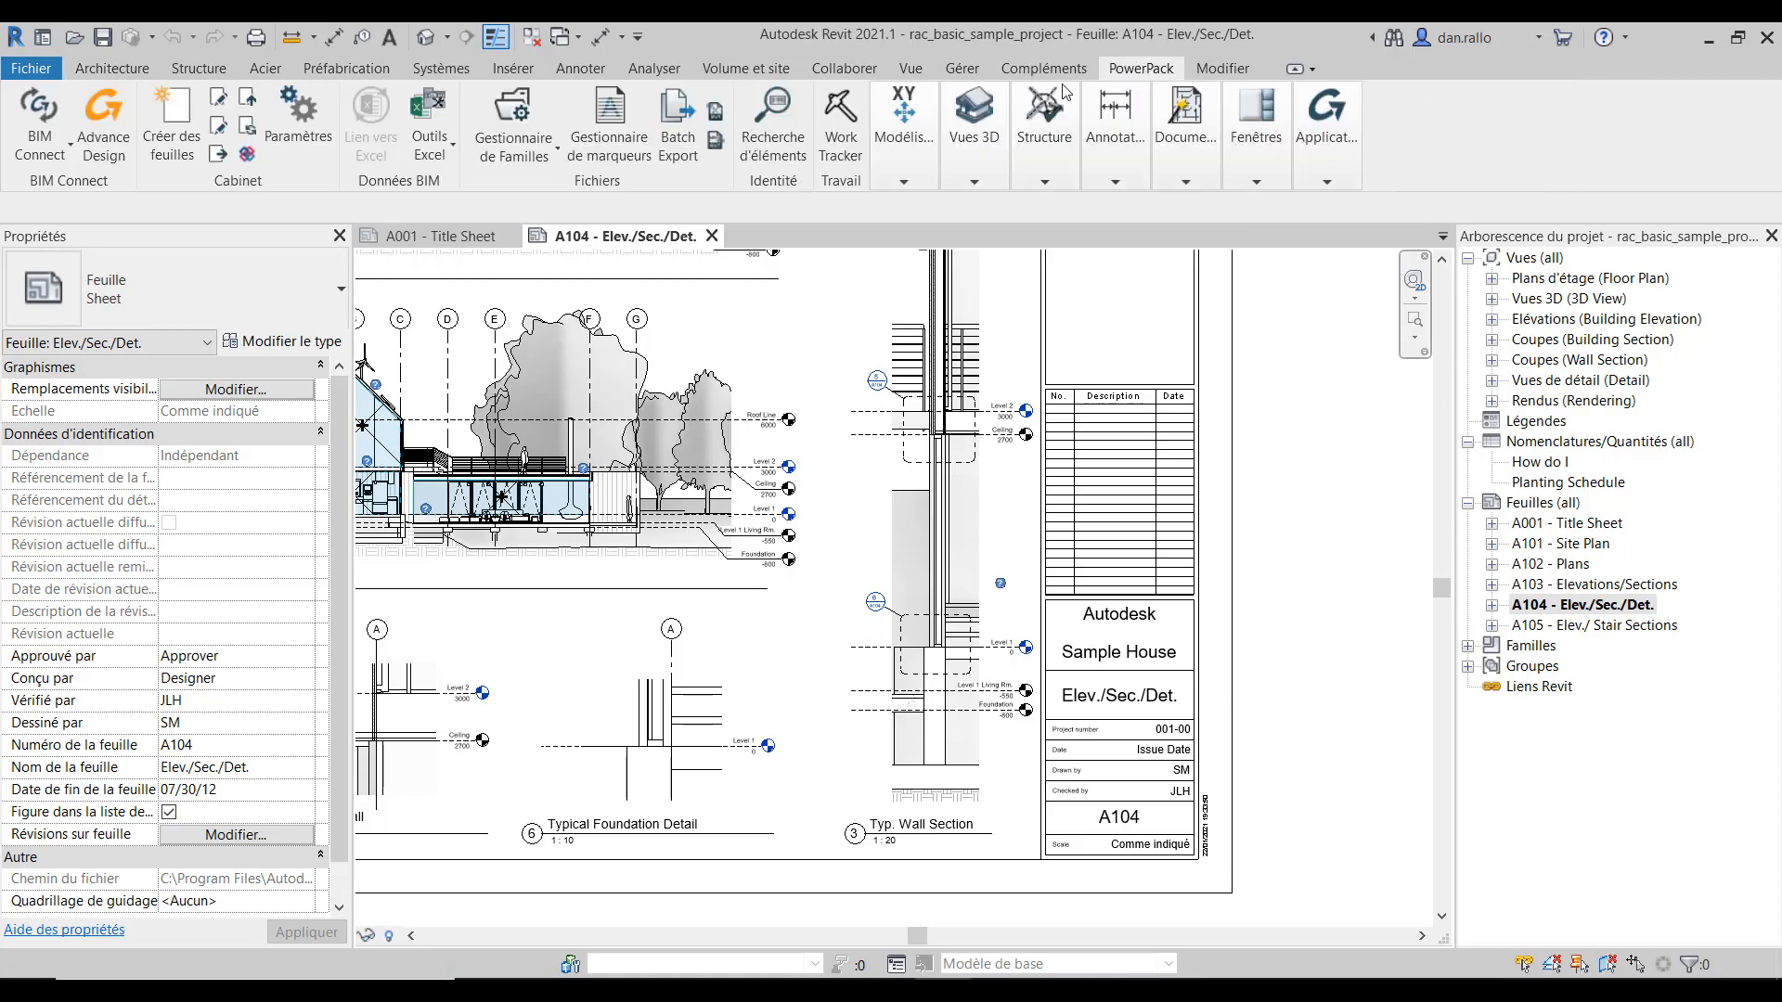
pyautogui.click(1190, 183)
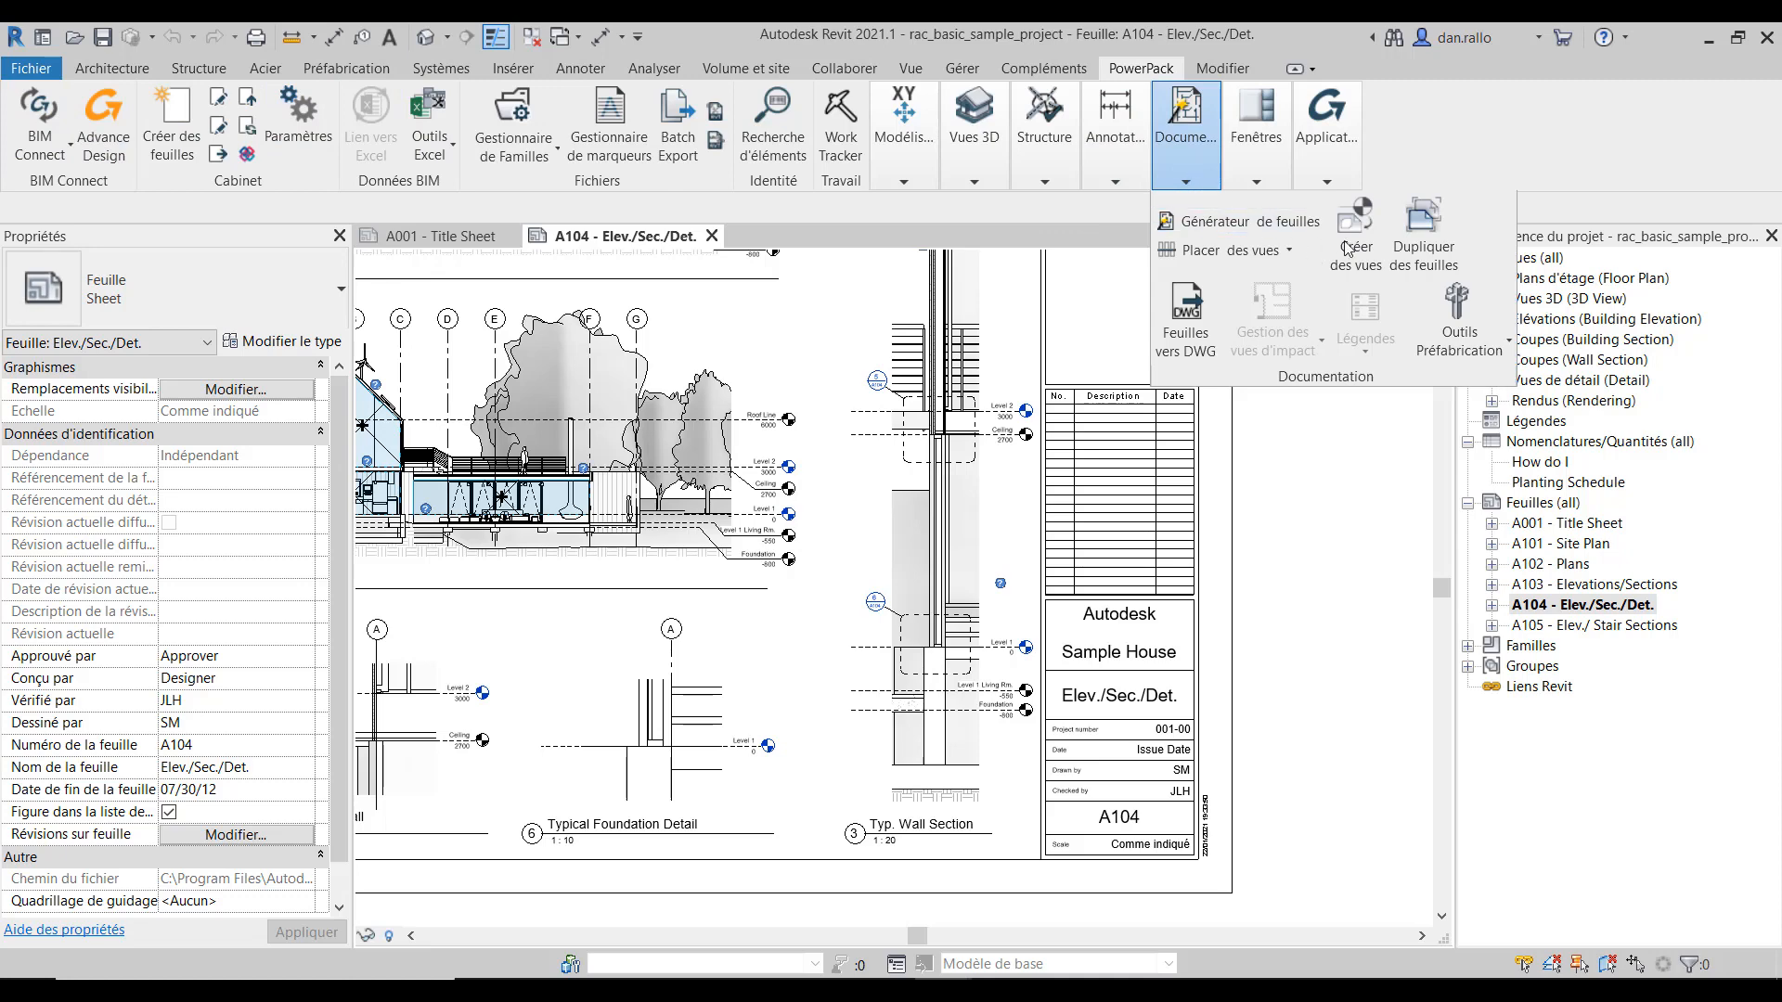
pyautogui.click(1420, 222)
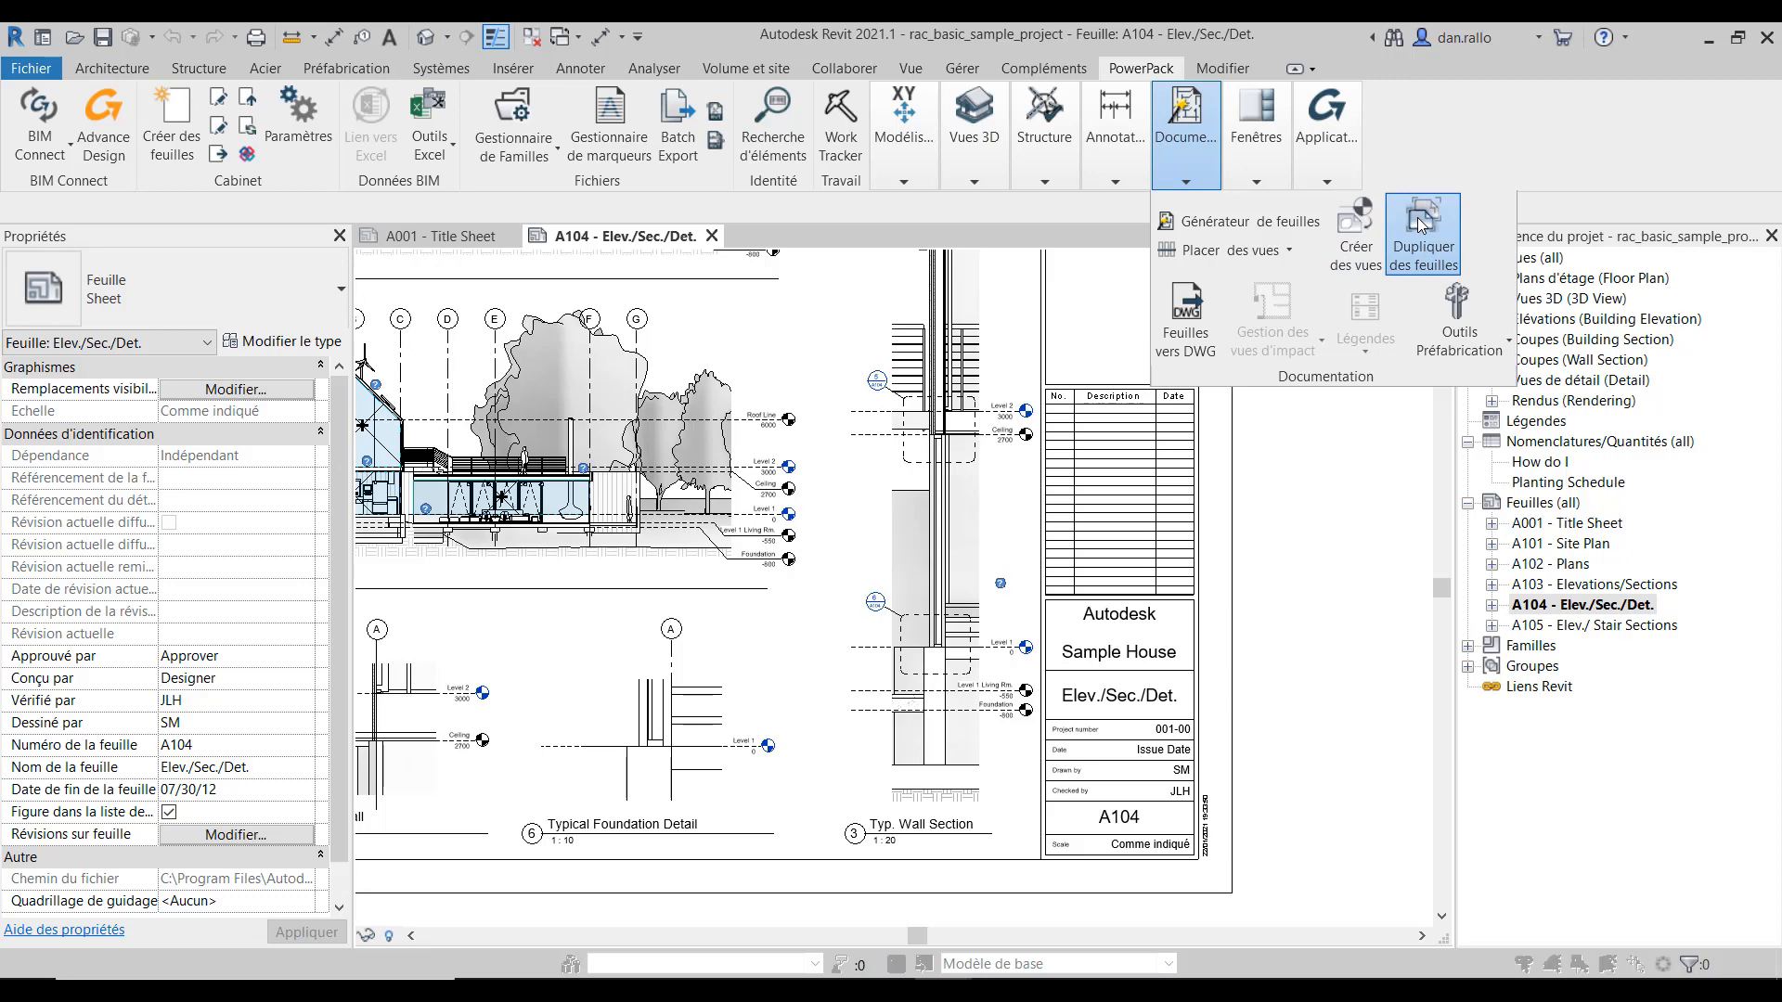
pyautogui.moveTo(668, 139); pyautogui.dragTo(537, 151)
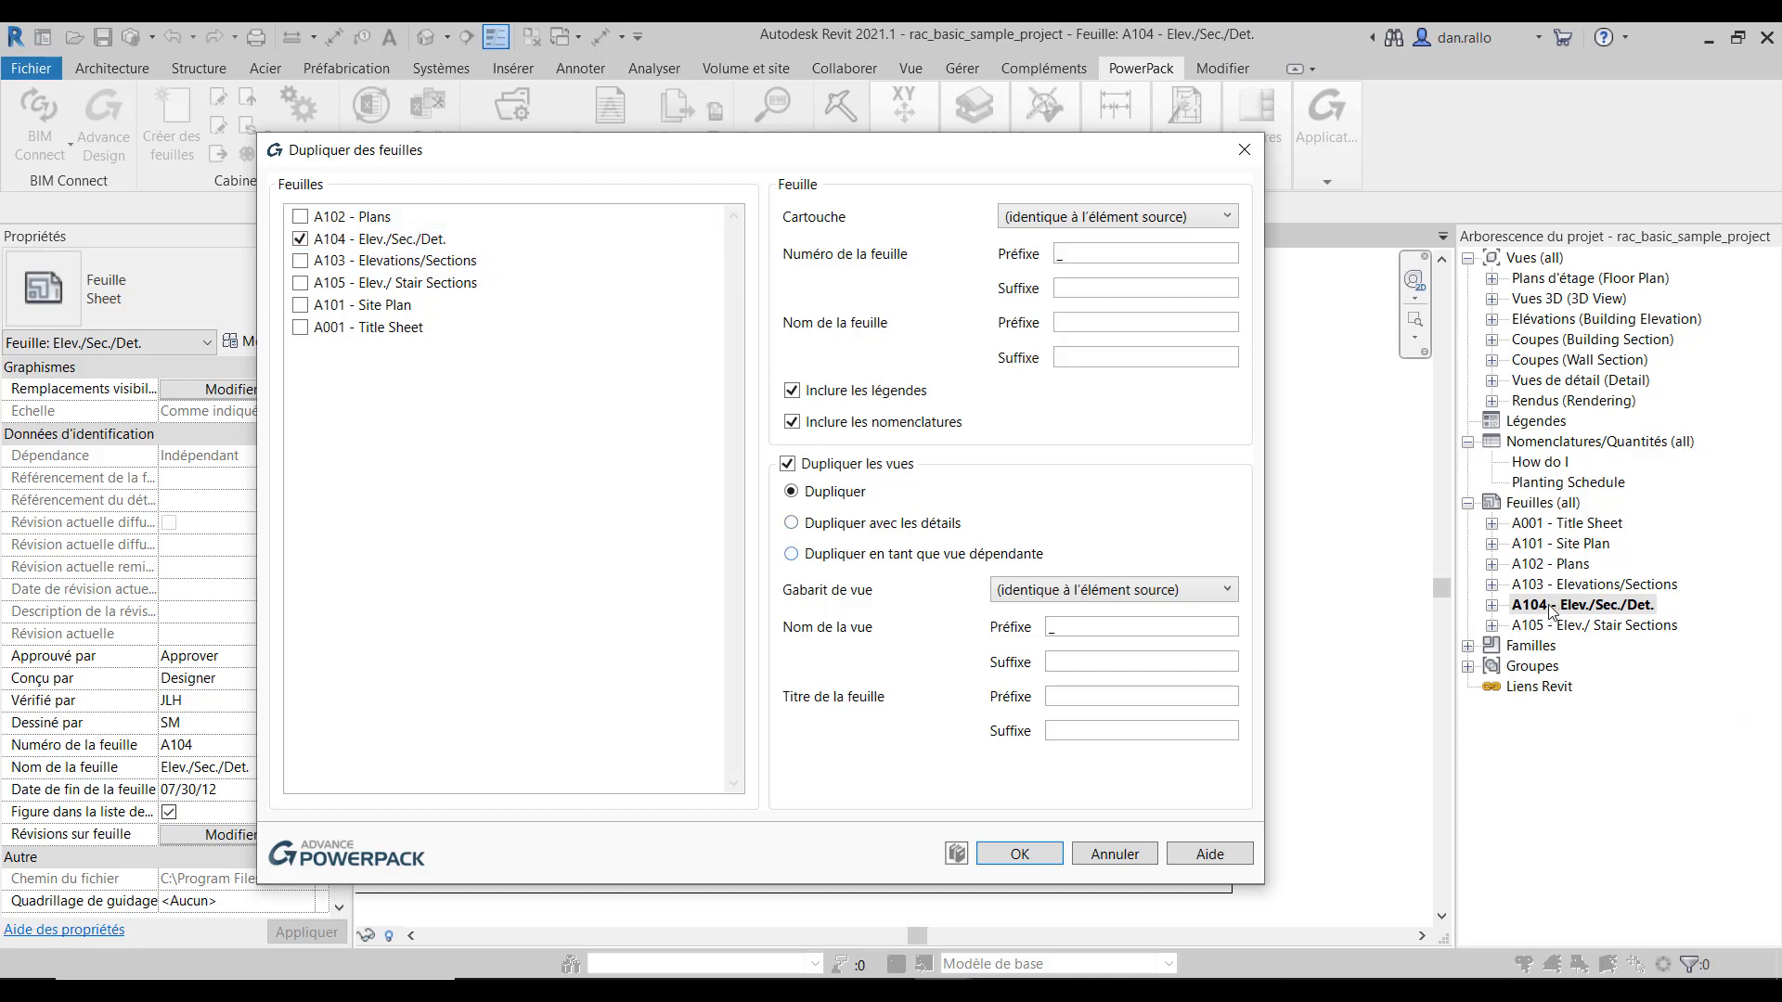
# Step: Add A103 - Elevations/Sections and A105 - Elev./ Stair Sections to the sheets to duplicate, and remove both again
pyautogui.click(300, 261)
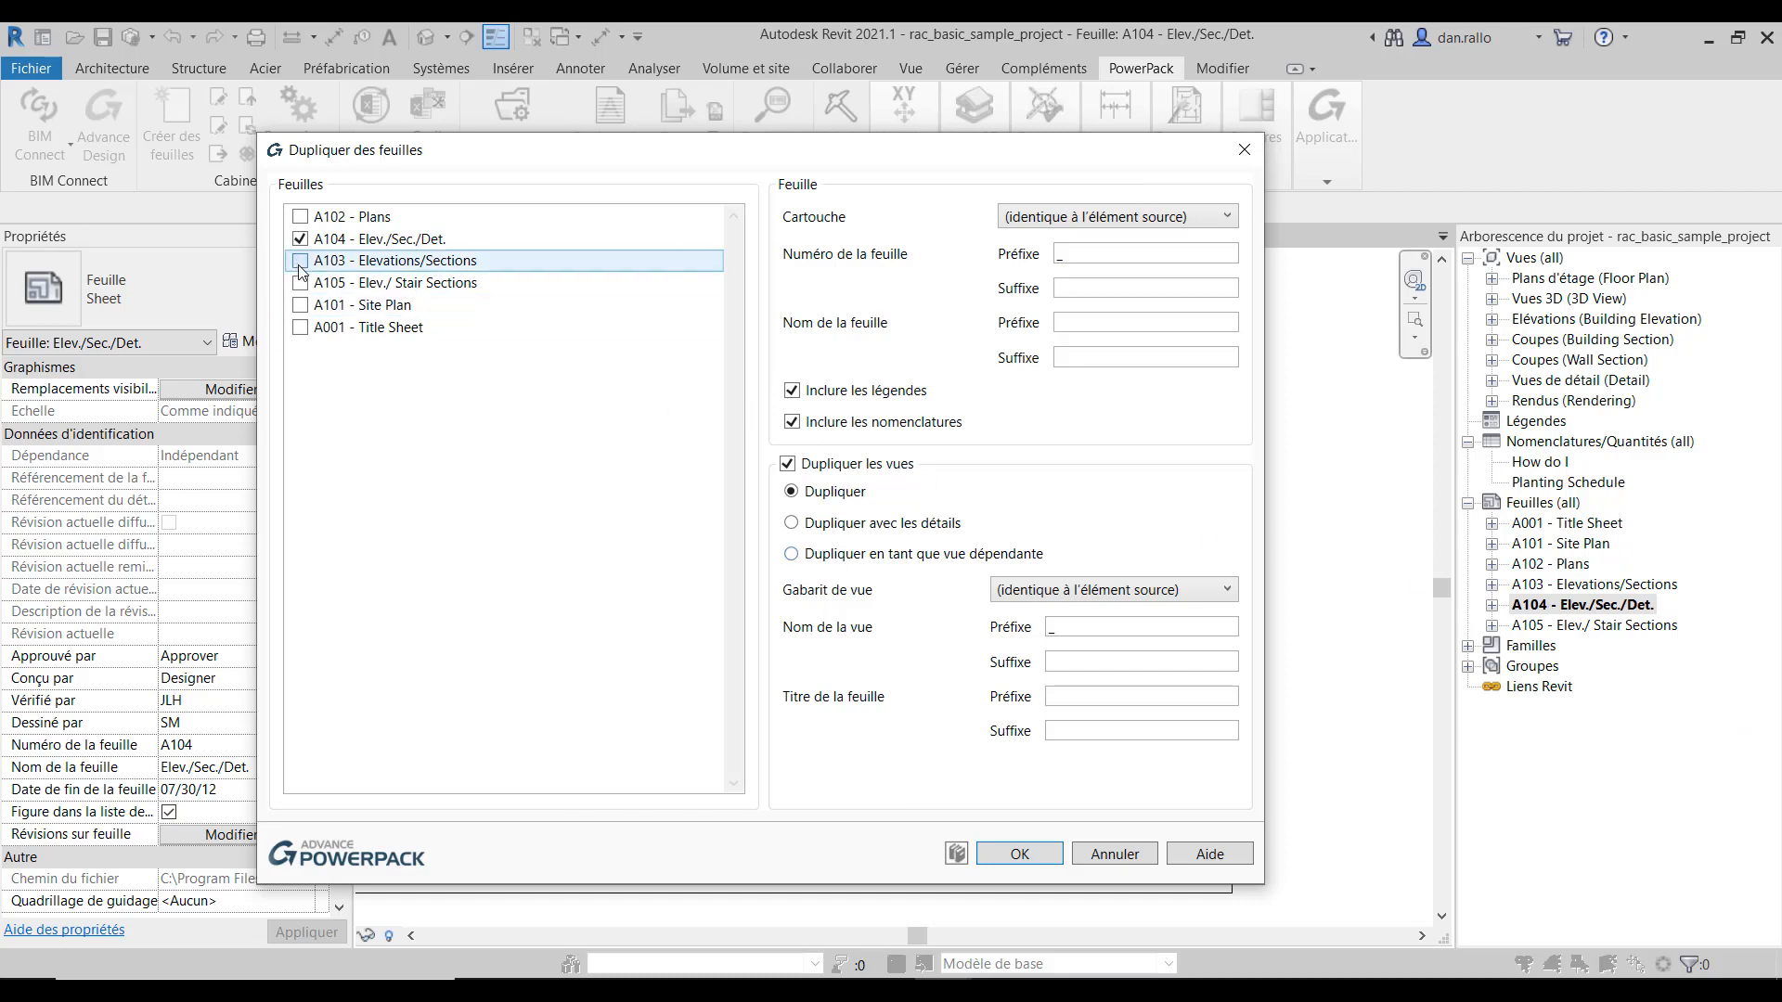
pyautogui.click(300, 282)
pyautogui.click(300, 261)
pyautogui.click(299, 282)
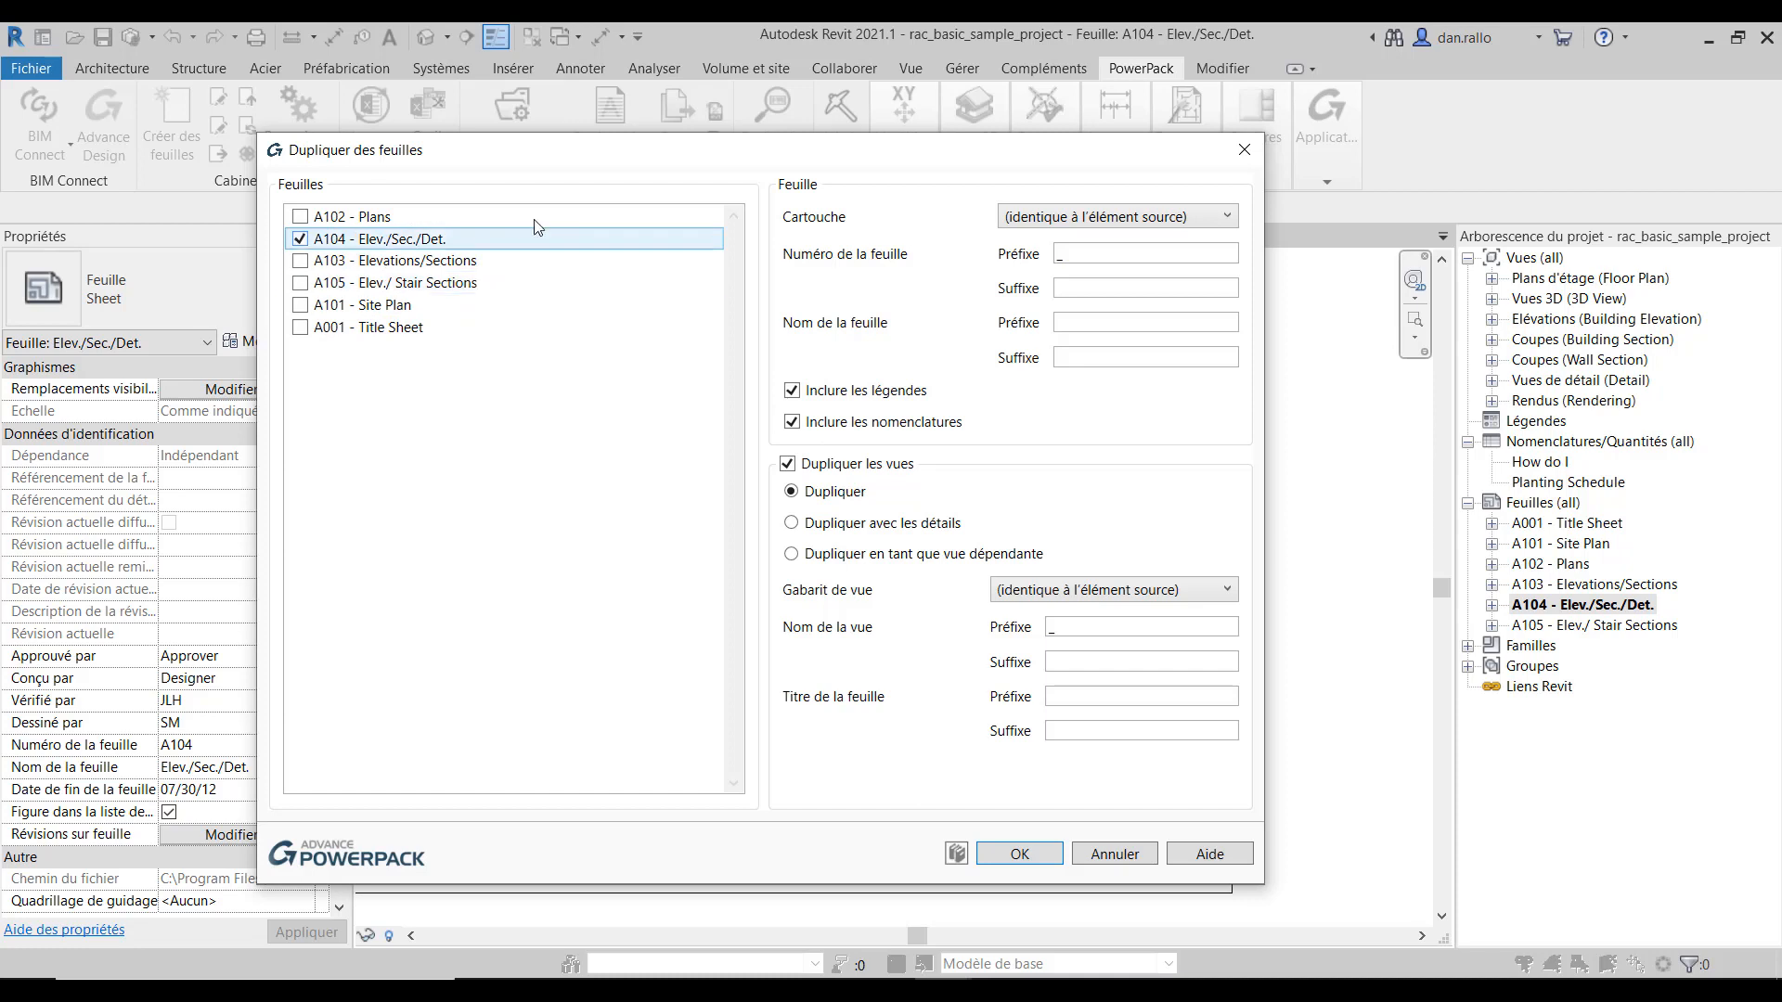
# Step: Check the title block (Cartouche) options offered for the duplicated sheet
pyautogui.moveTo(863, 159); pyautogui.dragTo(664, 151)
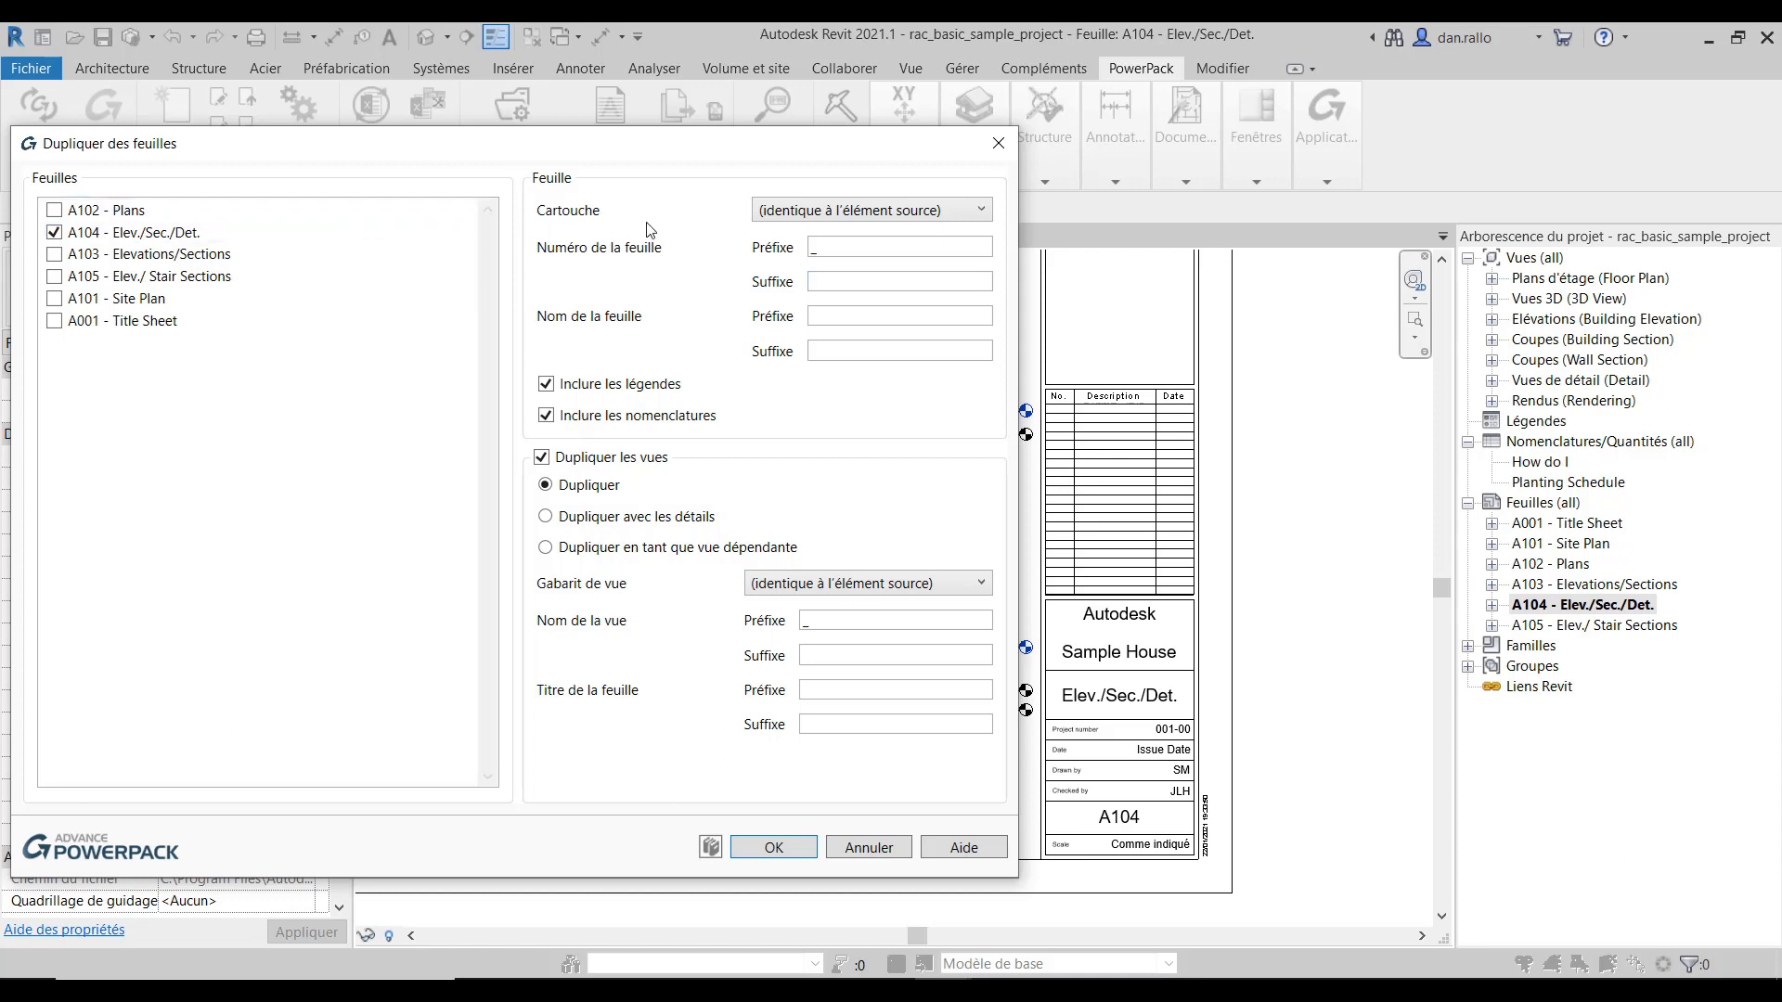
pyautogui.click(865, 213)
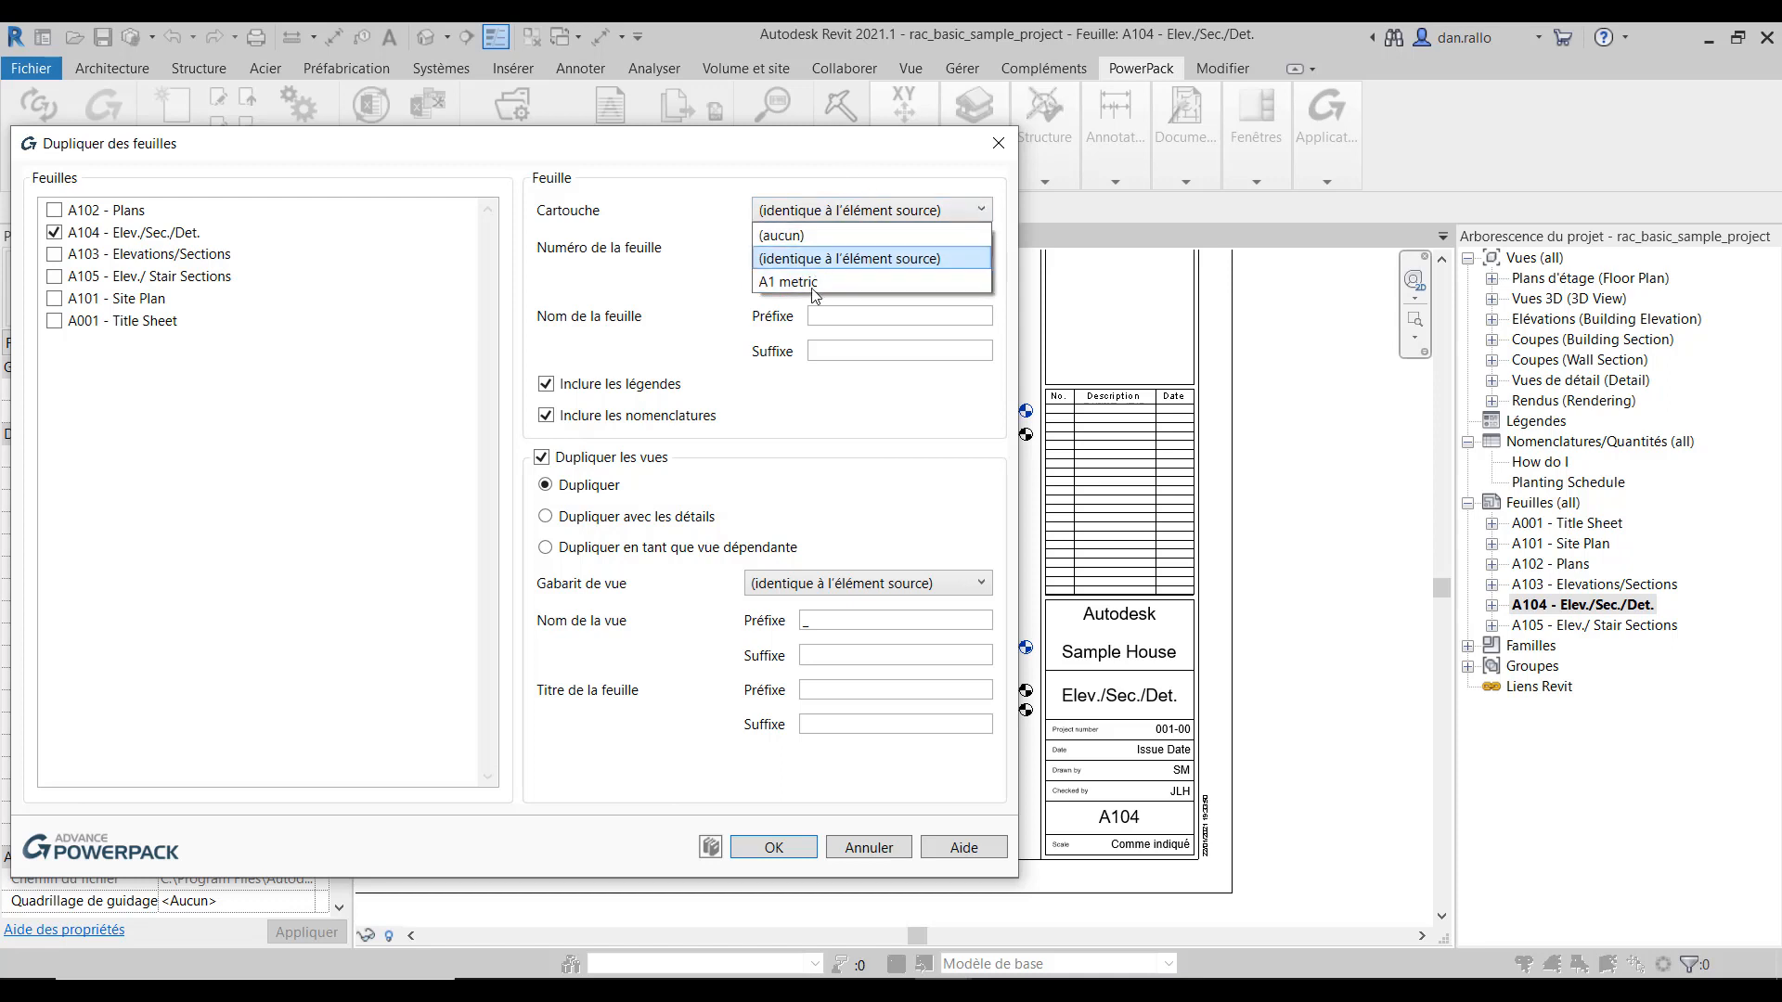
pyautogui.click(796, 148)
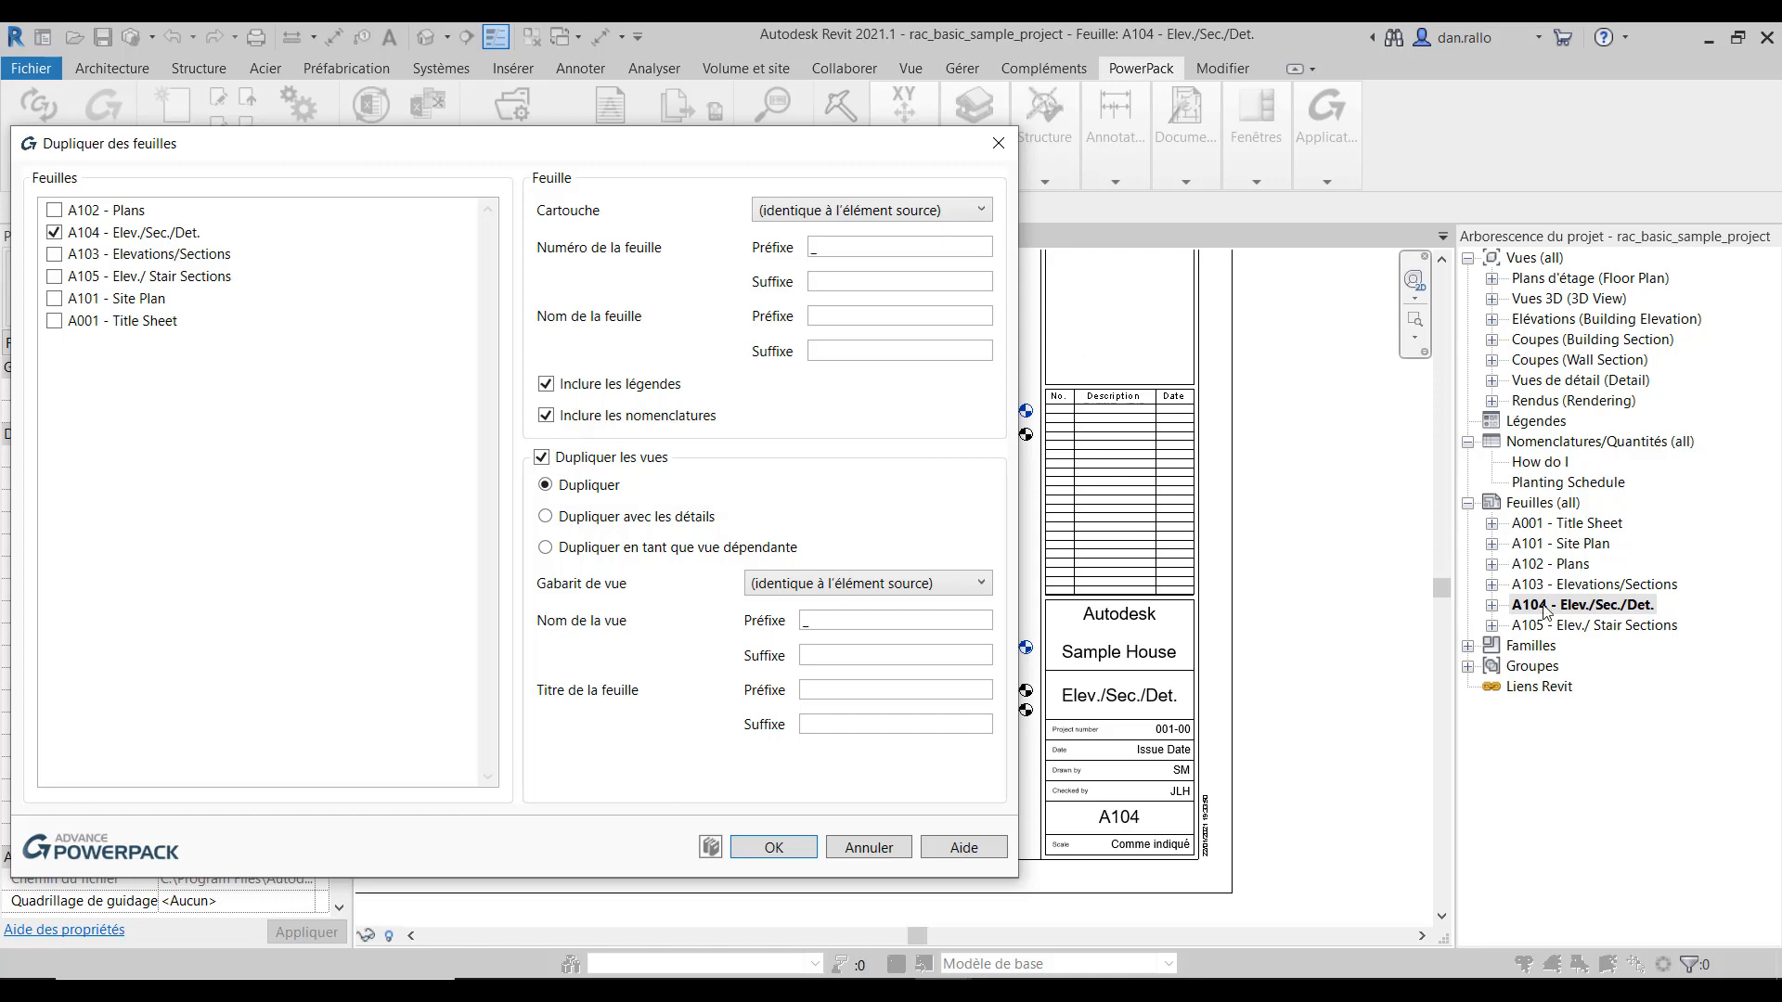
# Step: Duplicate sheet A104 with sheet number prefix "A" and suffix "-", and sheet name prefix "View" and suffix "XX"
pyautogui.moveTo(833, 245); pyautogui.dragTo(796, 251)
pyautogui.click(843, 280)
pyautogui.click(840, 318)
pyautogui.click(850, 351)
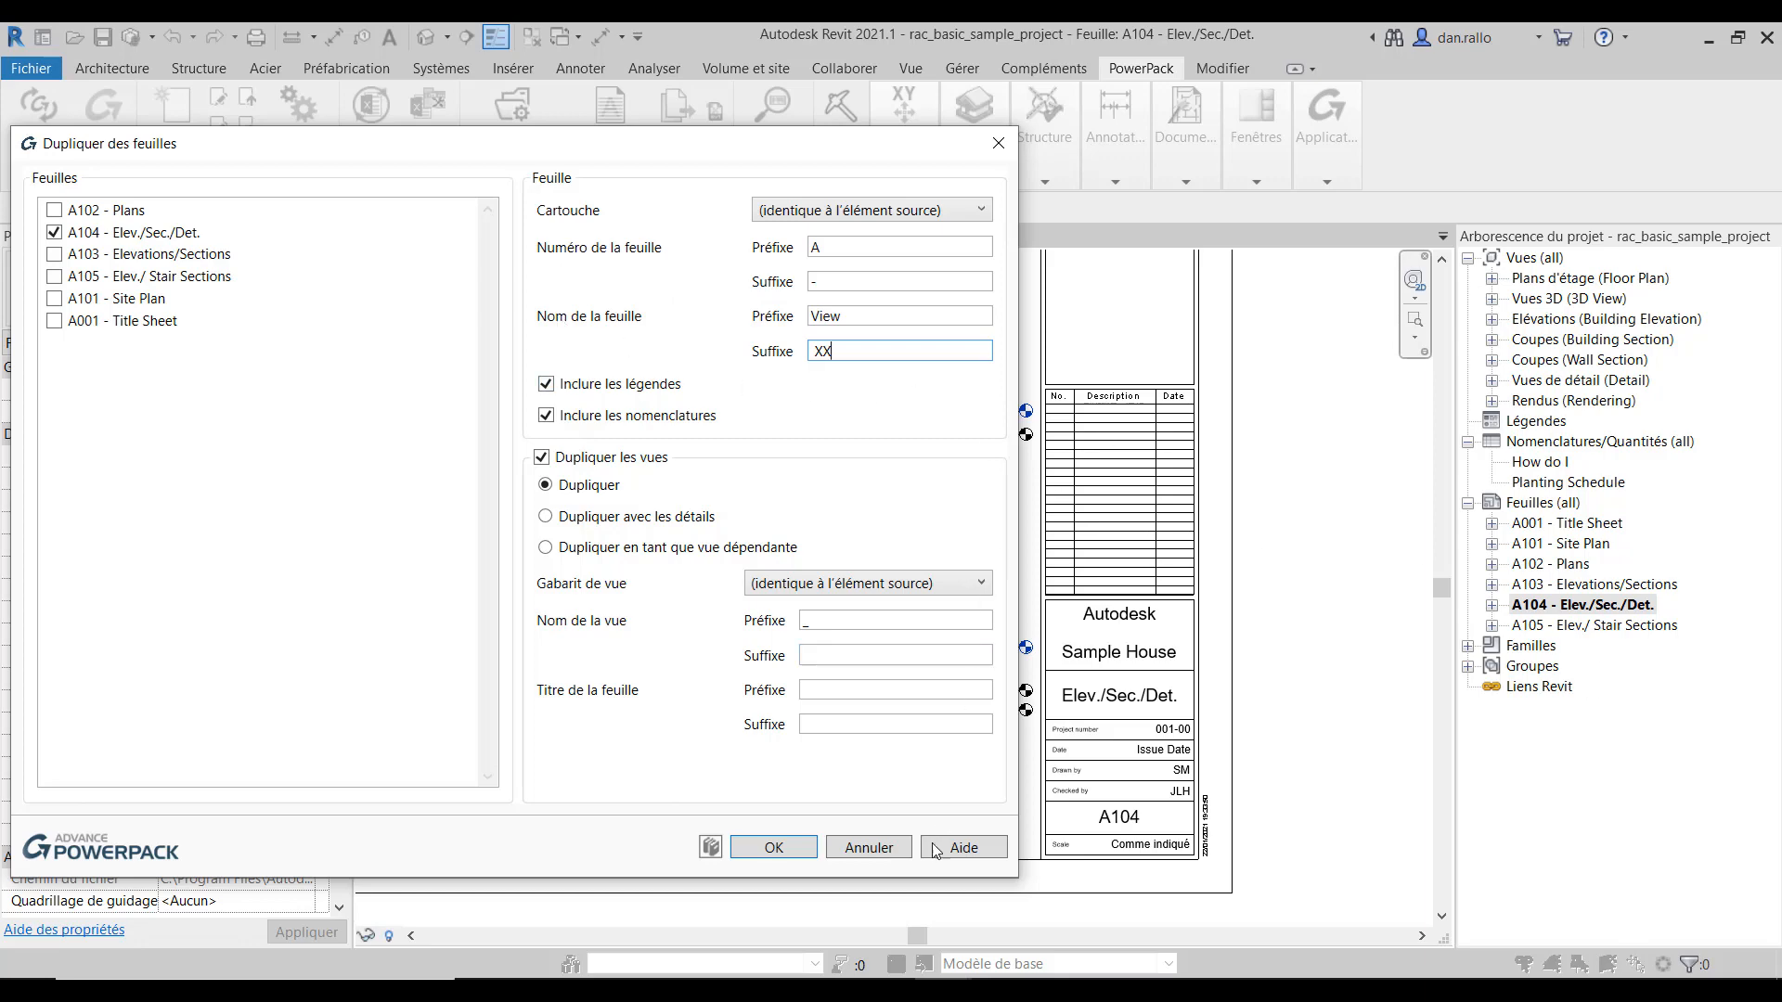
pyautogui.click(769, 846)
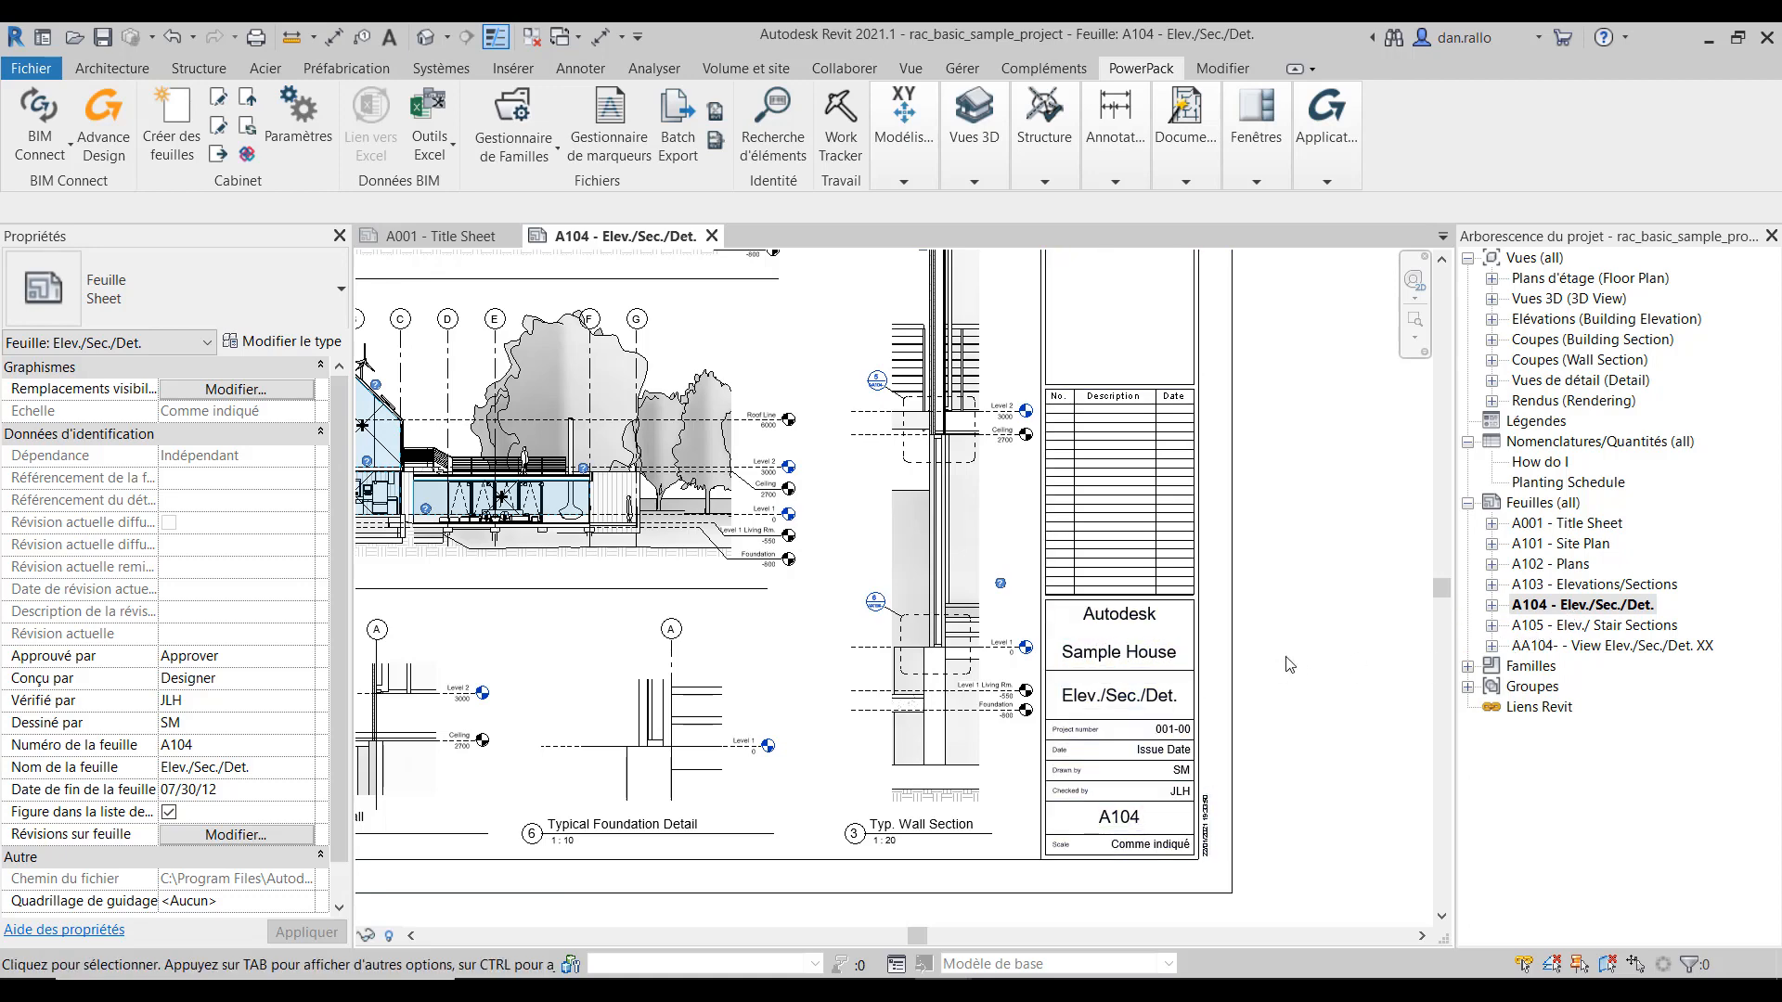
# Step: Delete the duplicated sheet AA104- - View Elev./Sec./Det. XX from the project
pyautogui.click(1626, 653)
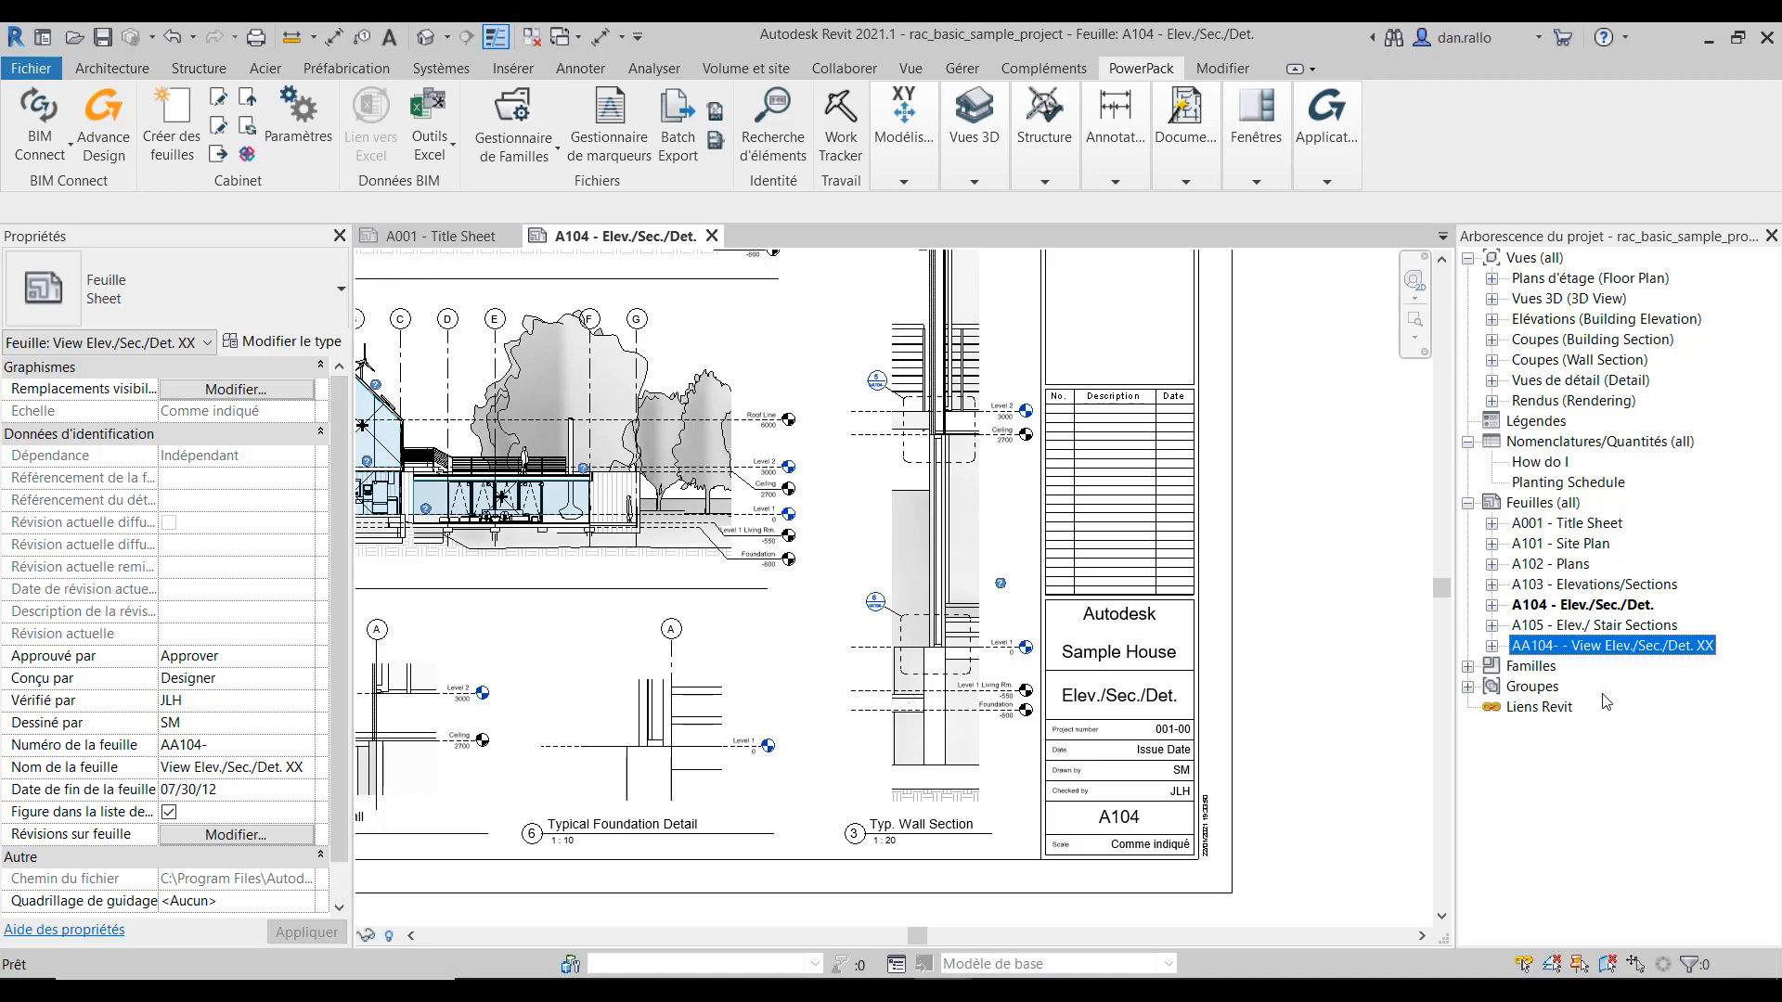
pyautogui.press('Delete')
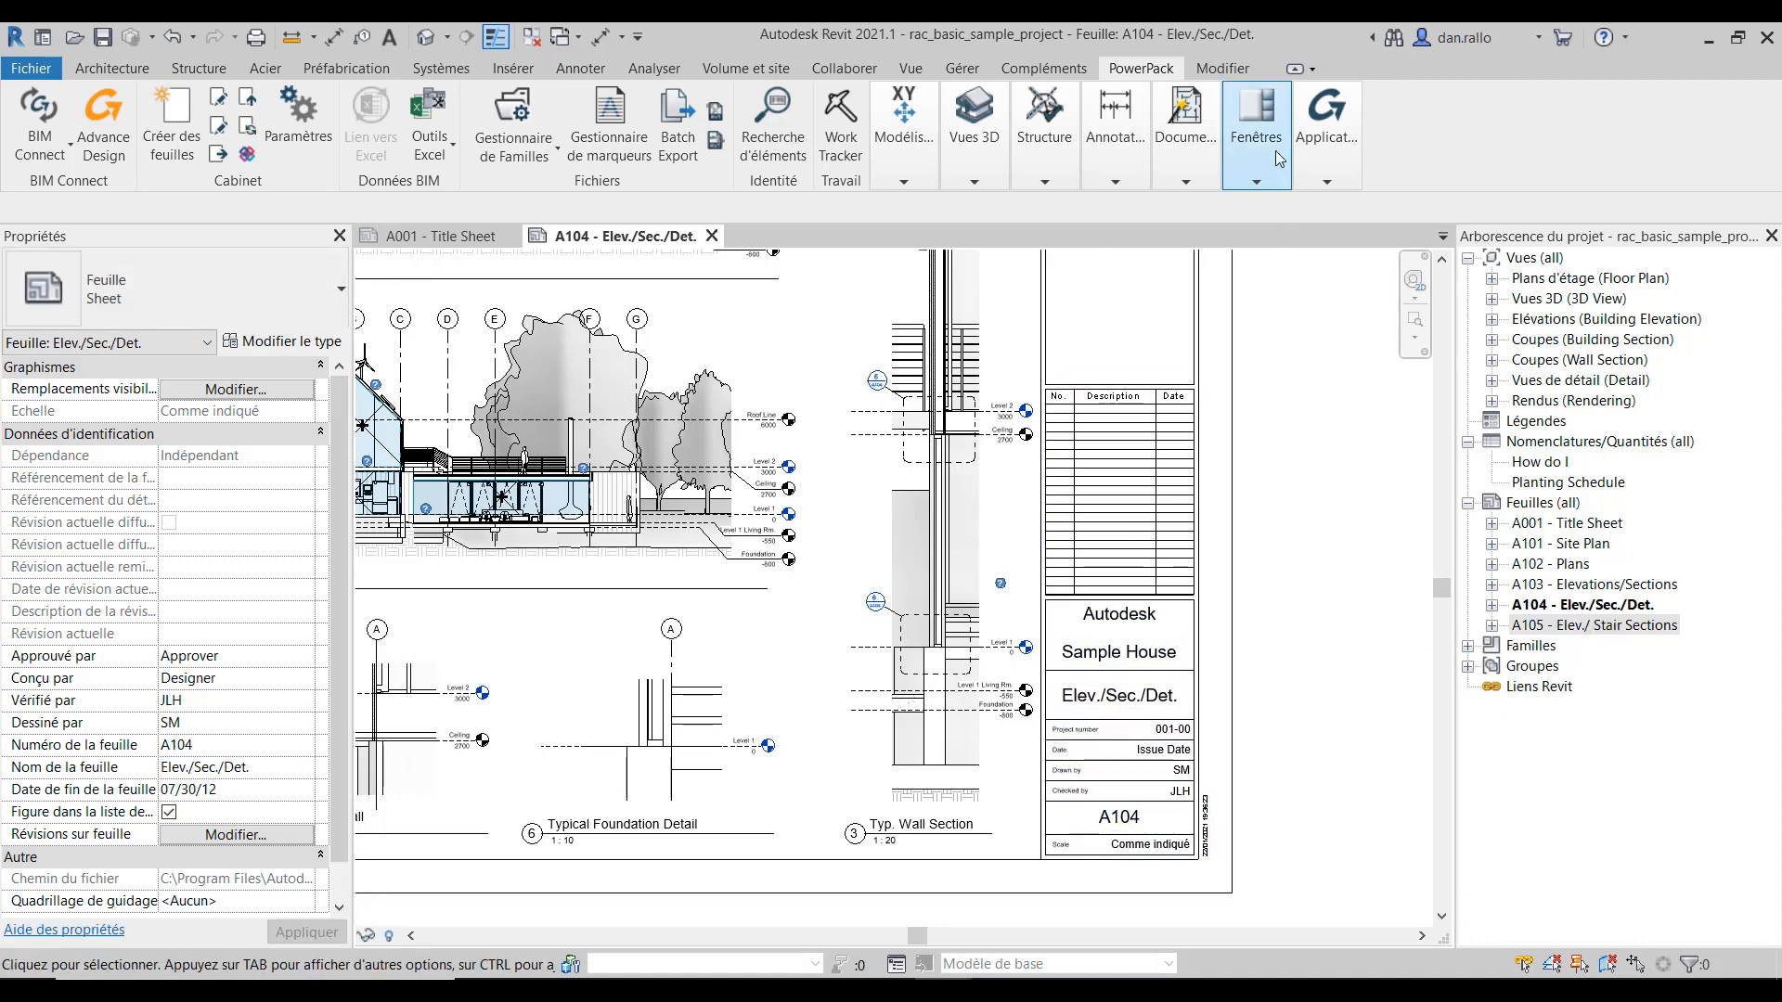
# Step: Reopen the Dupliquer des feuilles dialog and clear the suffix for the sheet name
pyautogui.click(1185, 139)
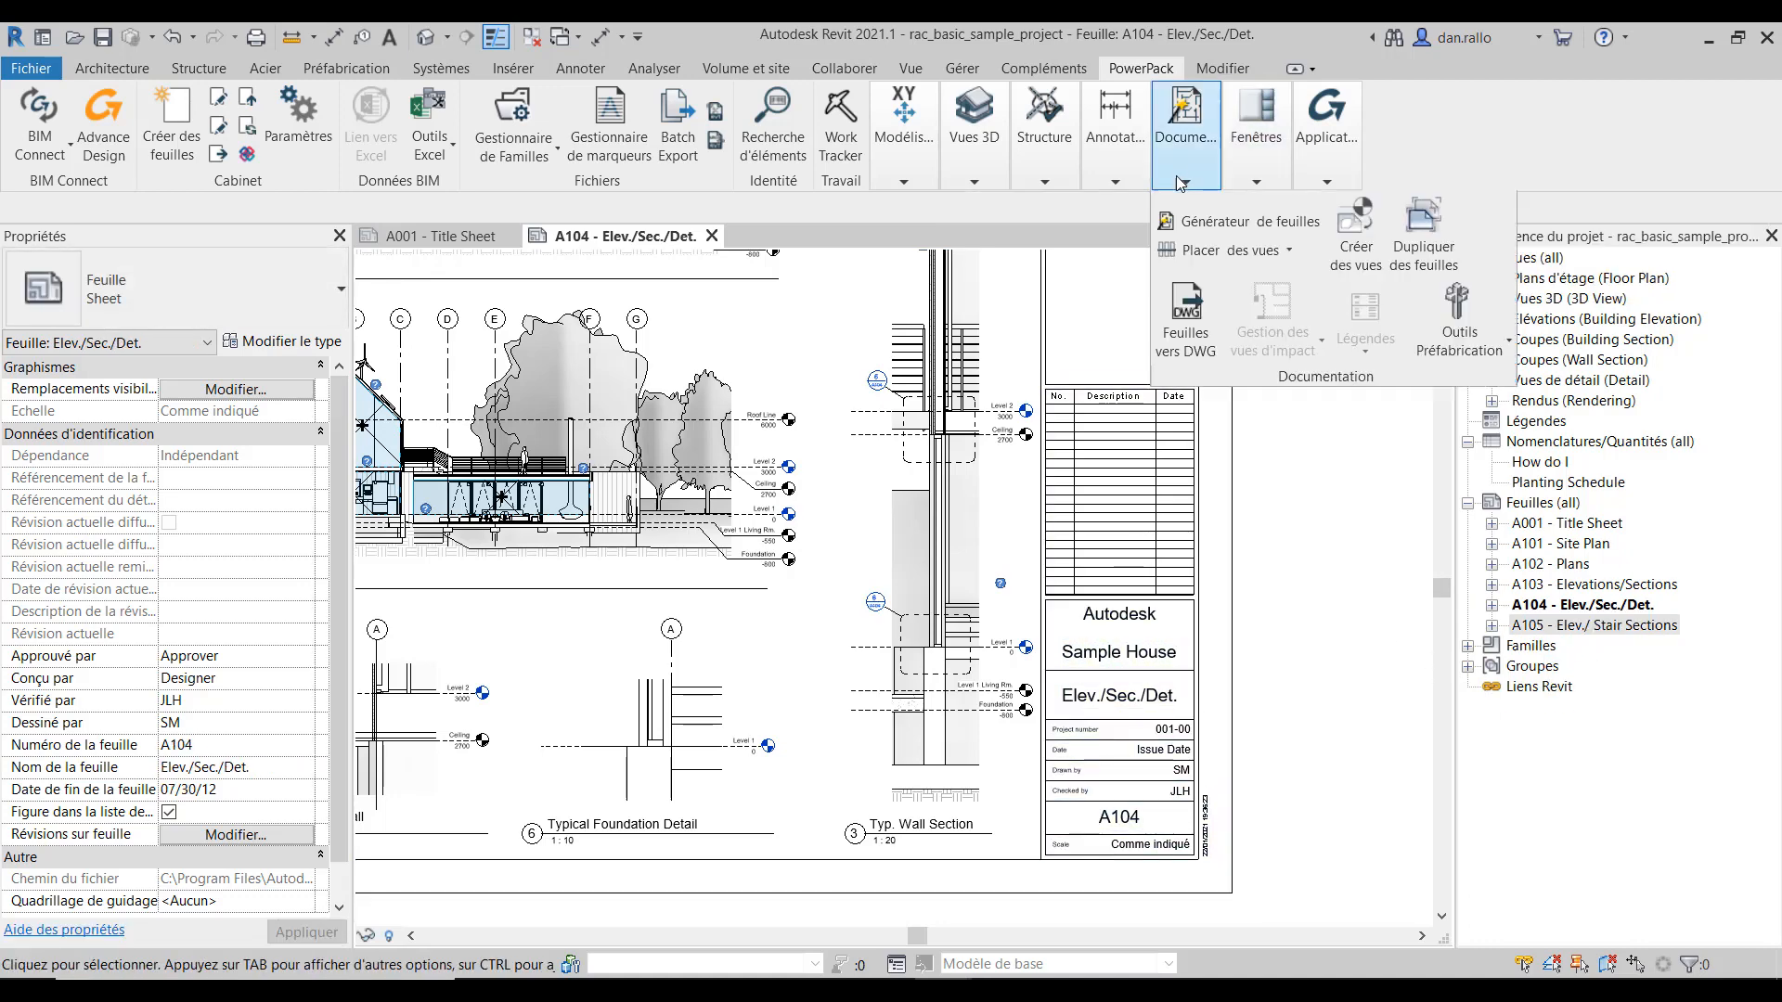
pyautogui.click(1428, 228)
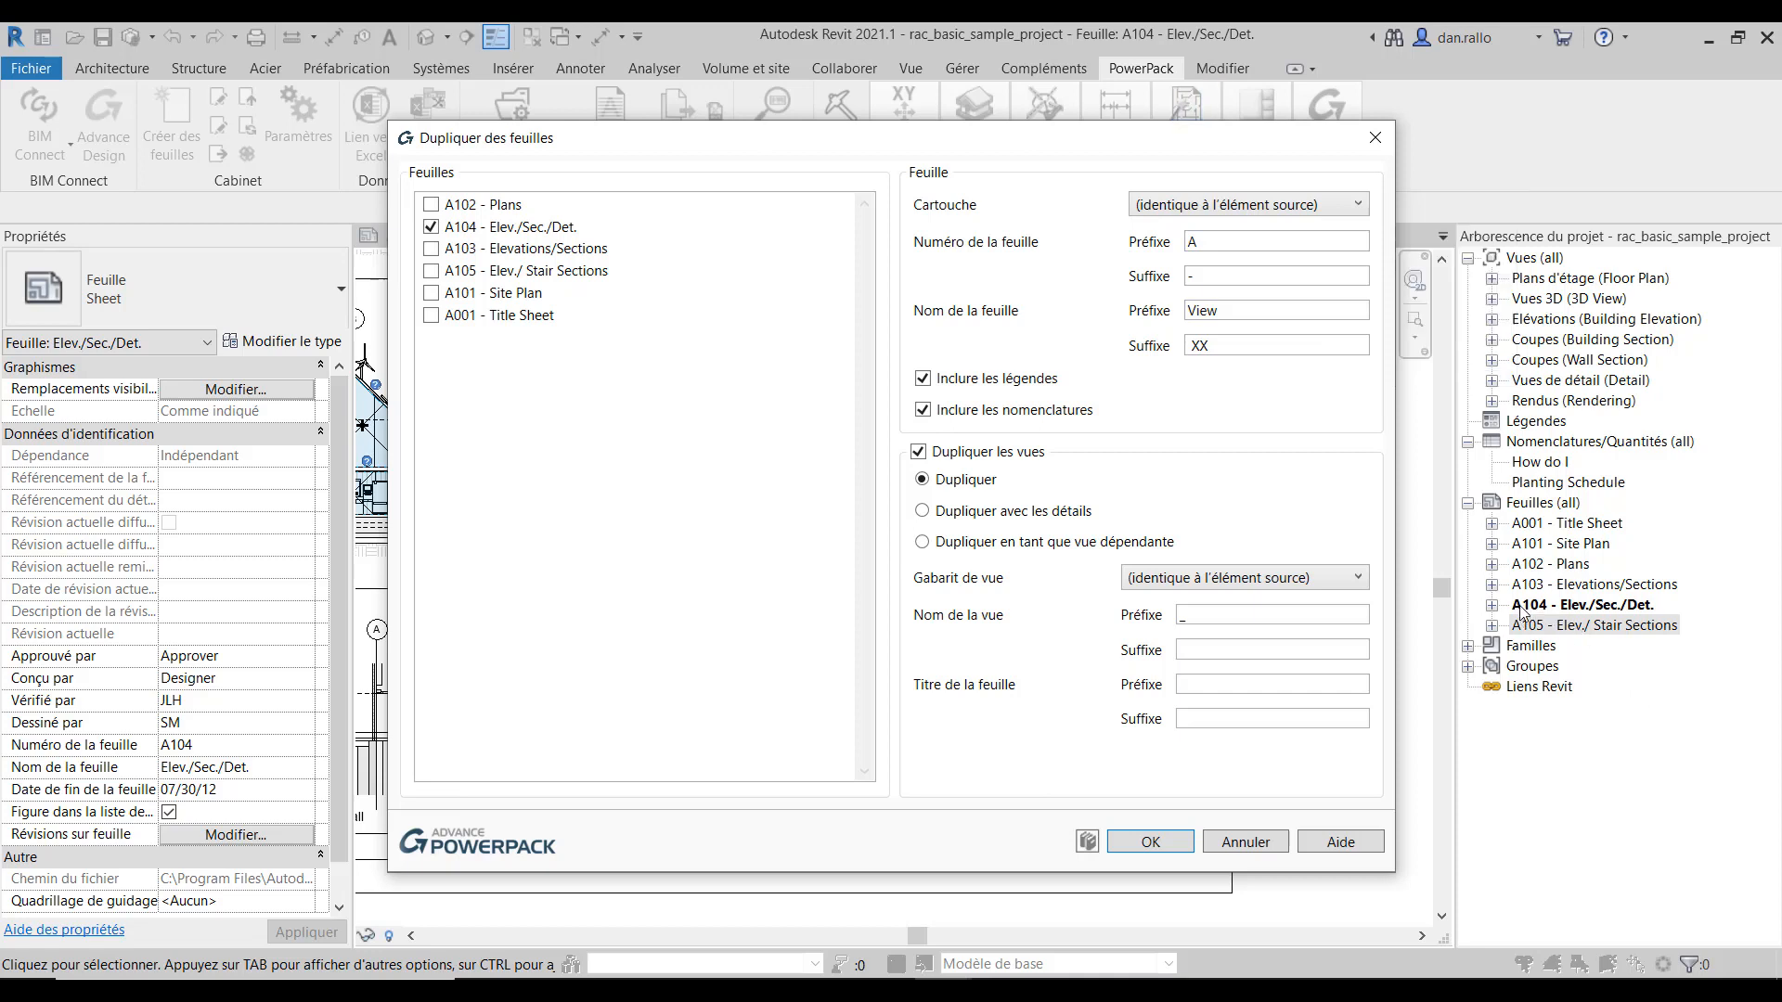
pyautogui.doubleClick(1223, 345)
pyautogui.press('BackSpace')
# Step: Try the view modes with details and as dependent view, return to Dupliquer, and check the available view templates
pyautogui.click(924, 511)
pyautogui.click(923, 543)
pyautogui.click(924, 480)
pyautogui.click(1242, 577)
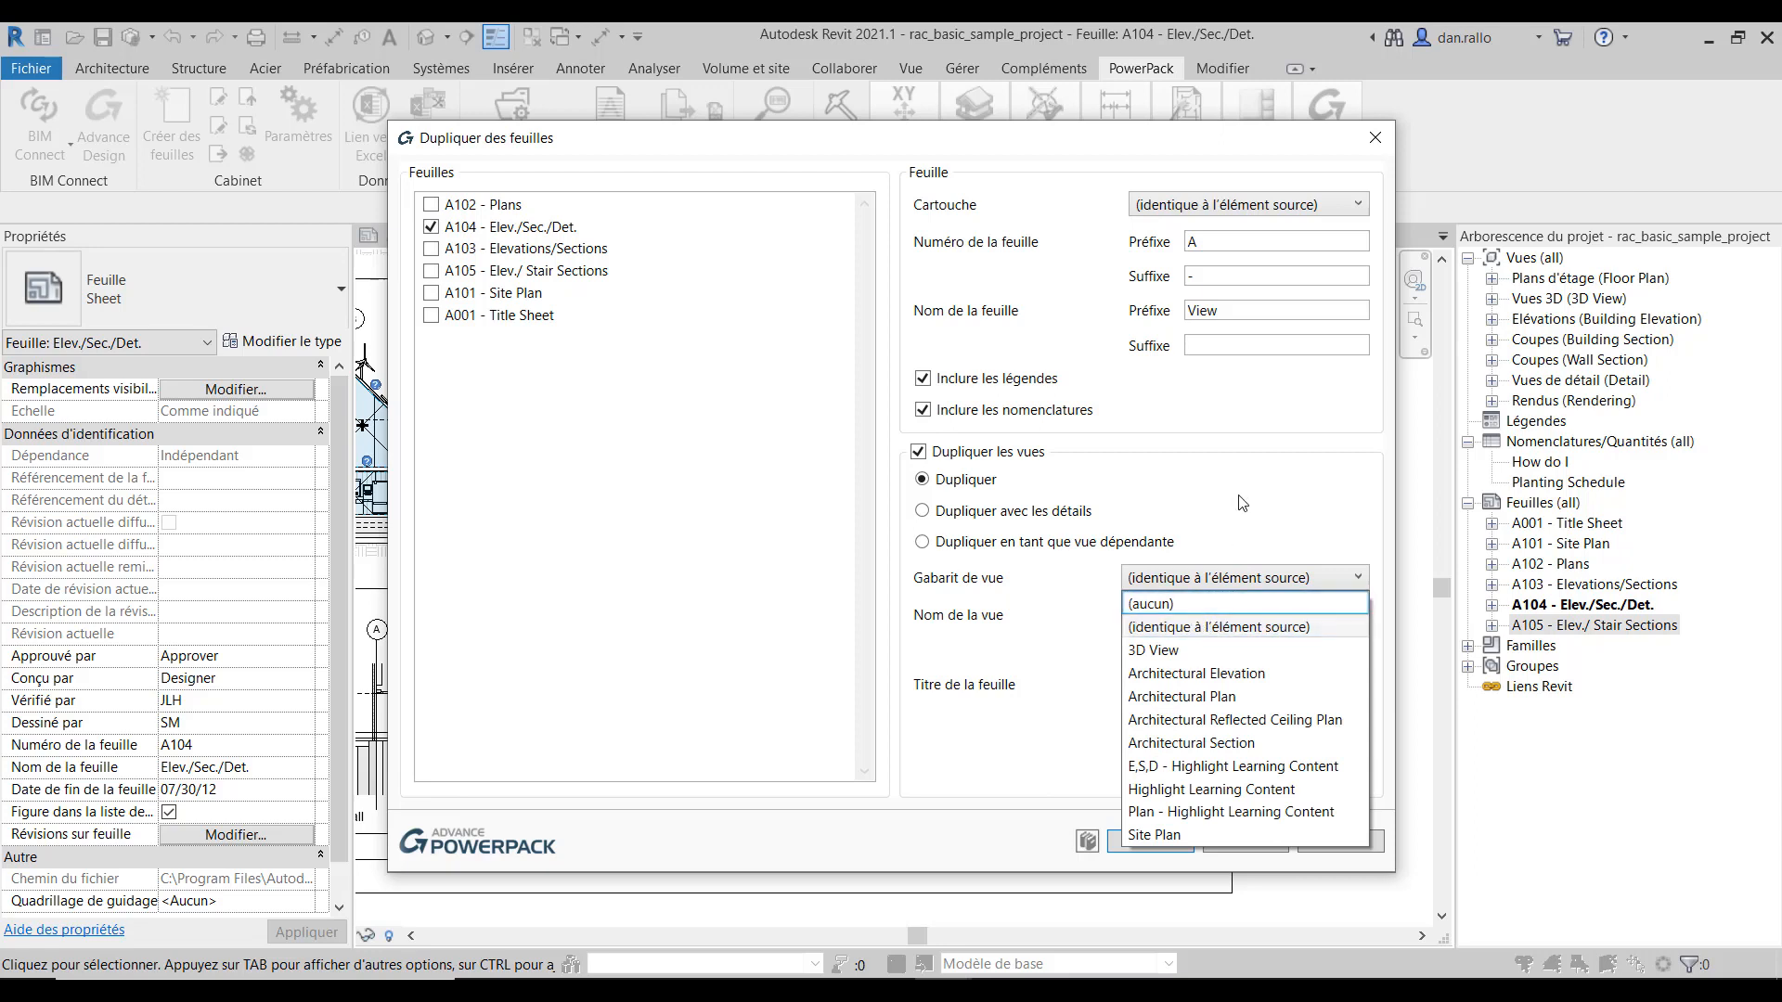
pyautogui.click(1210, 581)
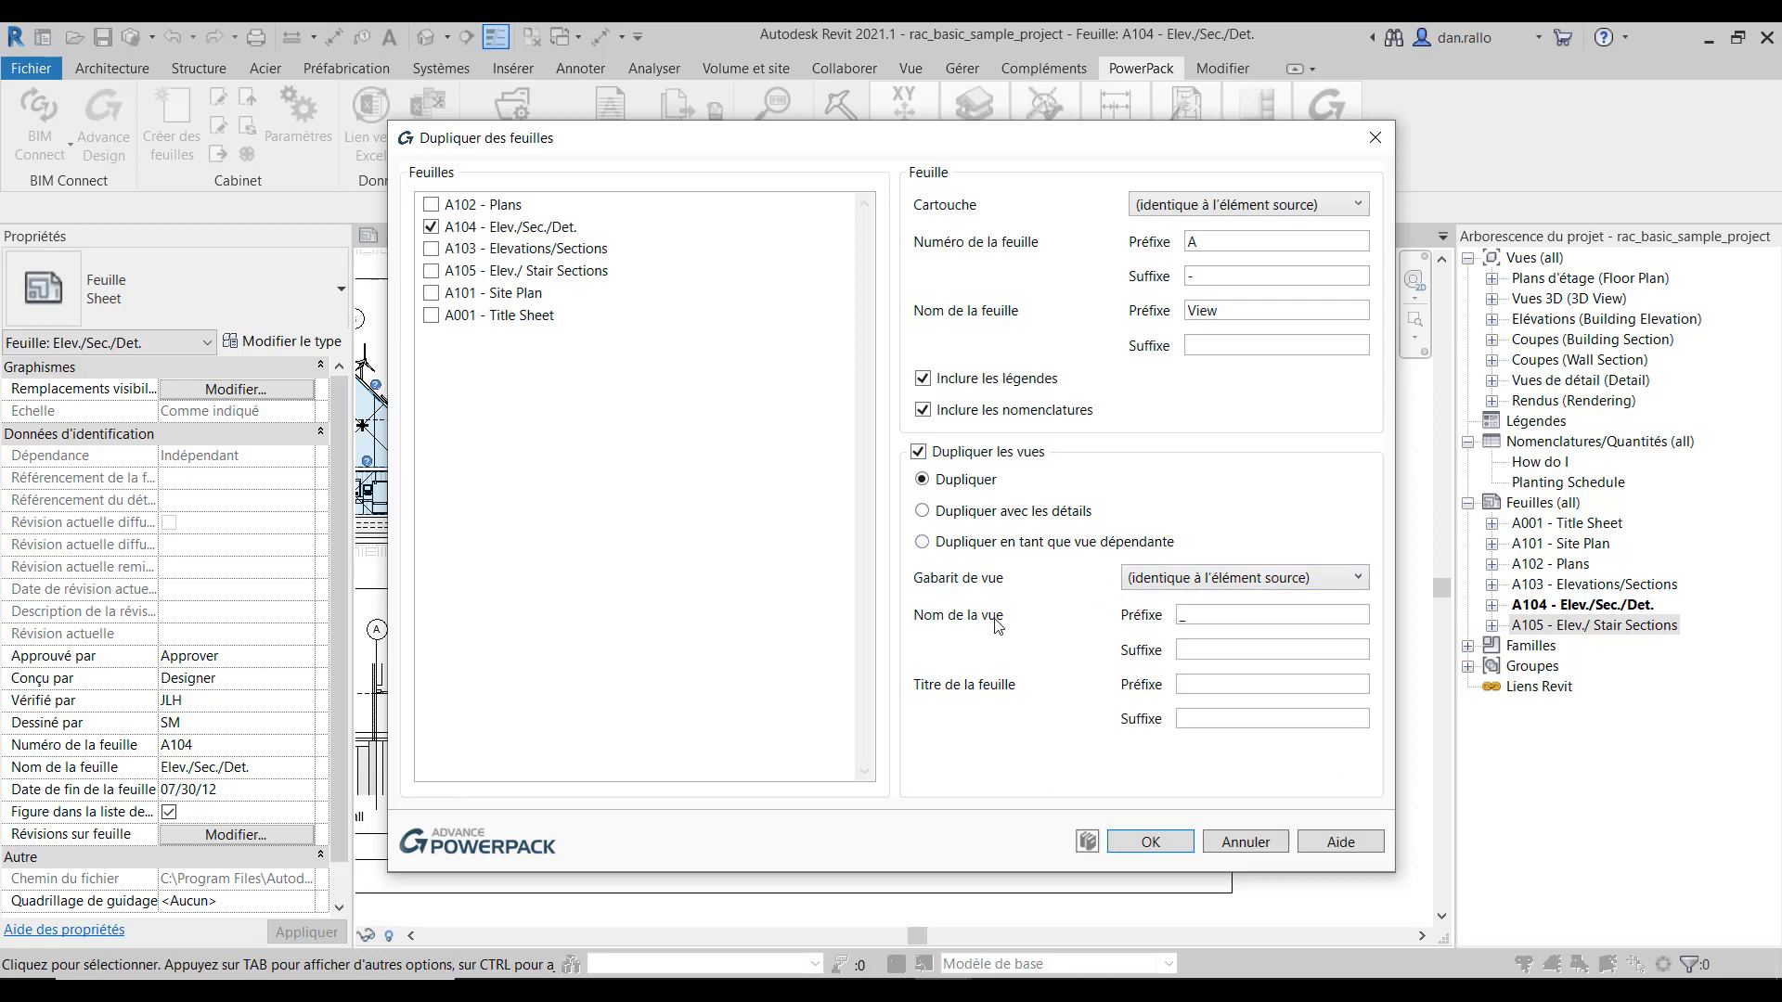
# Step: Set the view name prefix to "Graitec - " and duplicate sheet A104 together with its views
pyautogui.click(1493, 630)
pyautogui.moveTo(1198, 613); pyautogui.dragTo(1159, 624)
pyautogui.click(1156, 844)
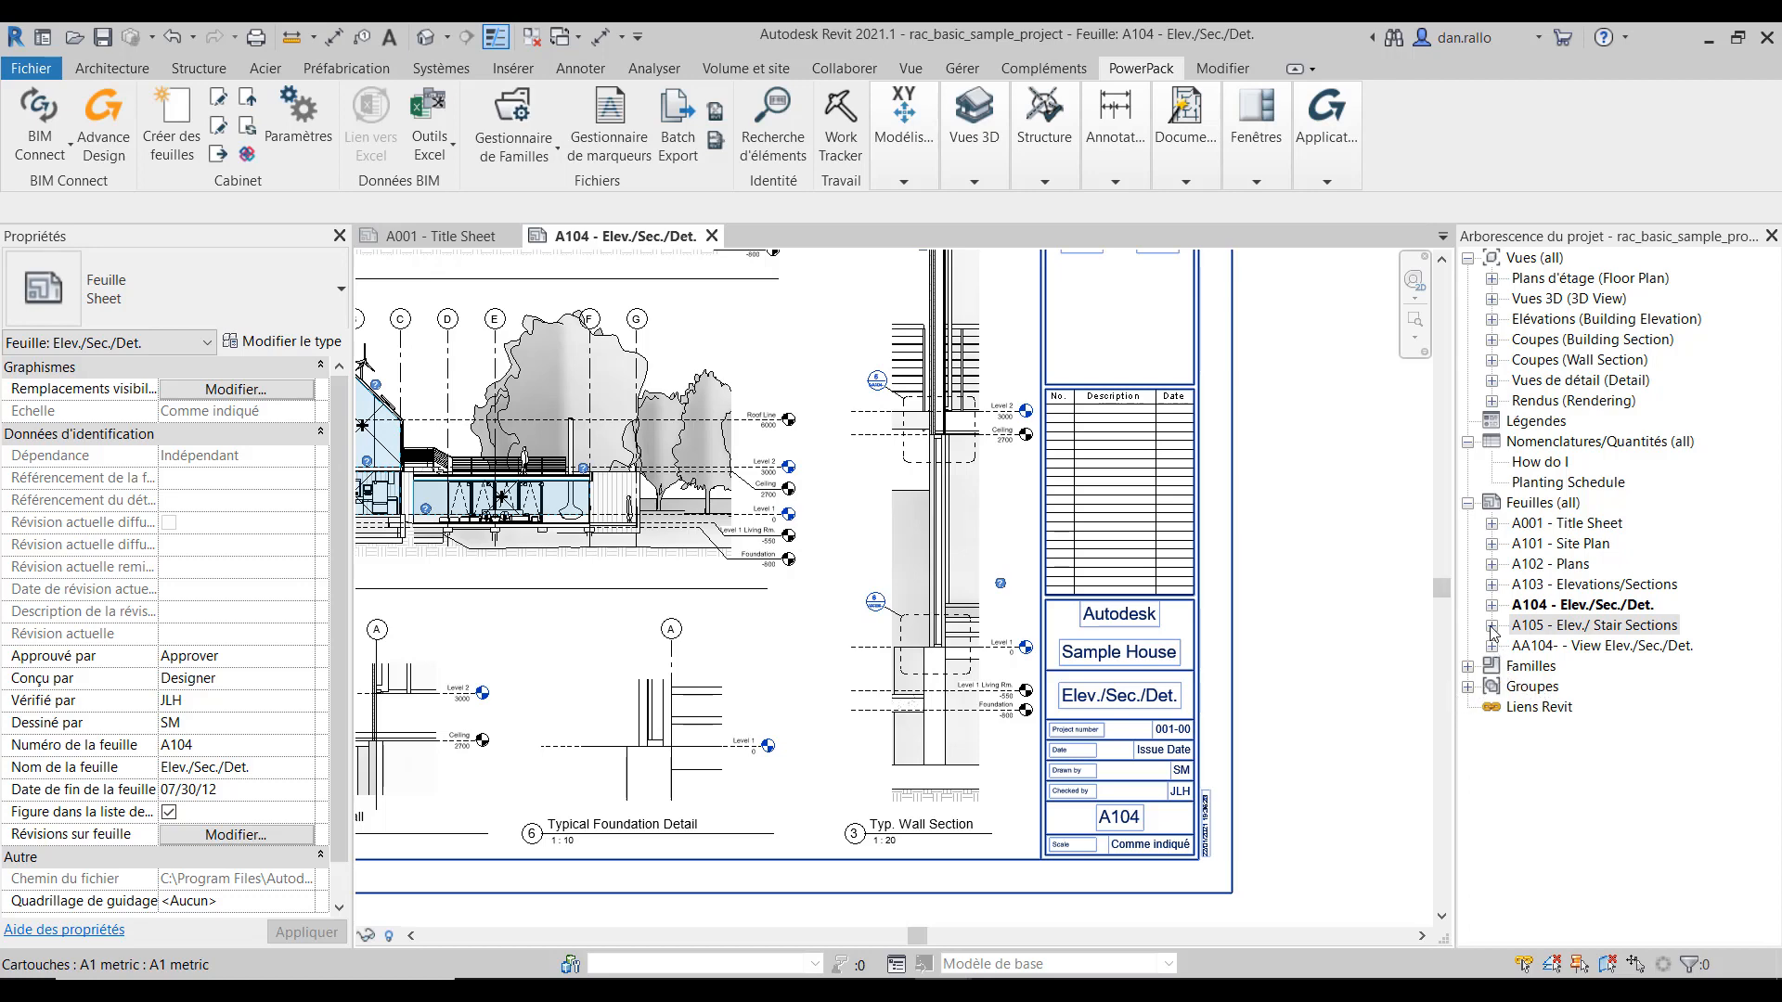
# Step: Open the duplicated sheet AA104- - View Elev./Sec./Det., expand its list of views, and examine the view names and title block
pyautogui.click(1572, 653)
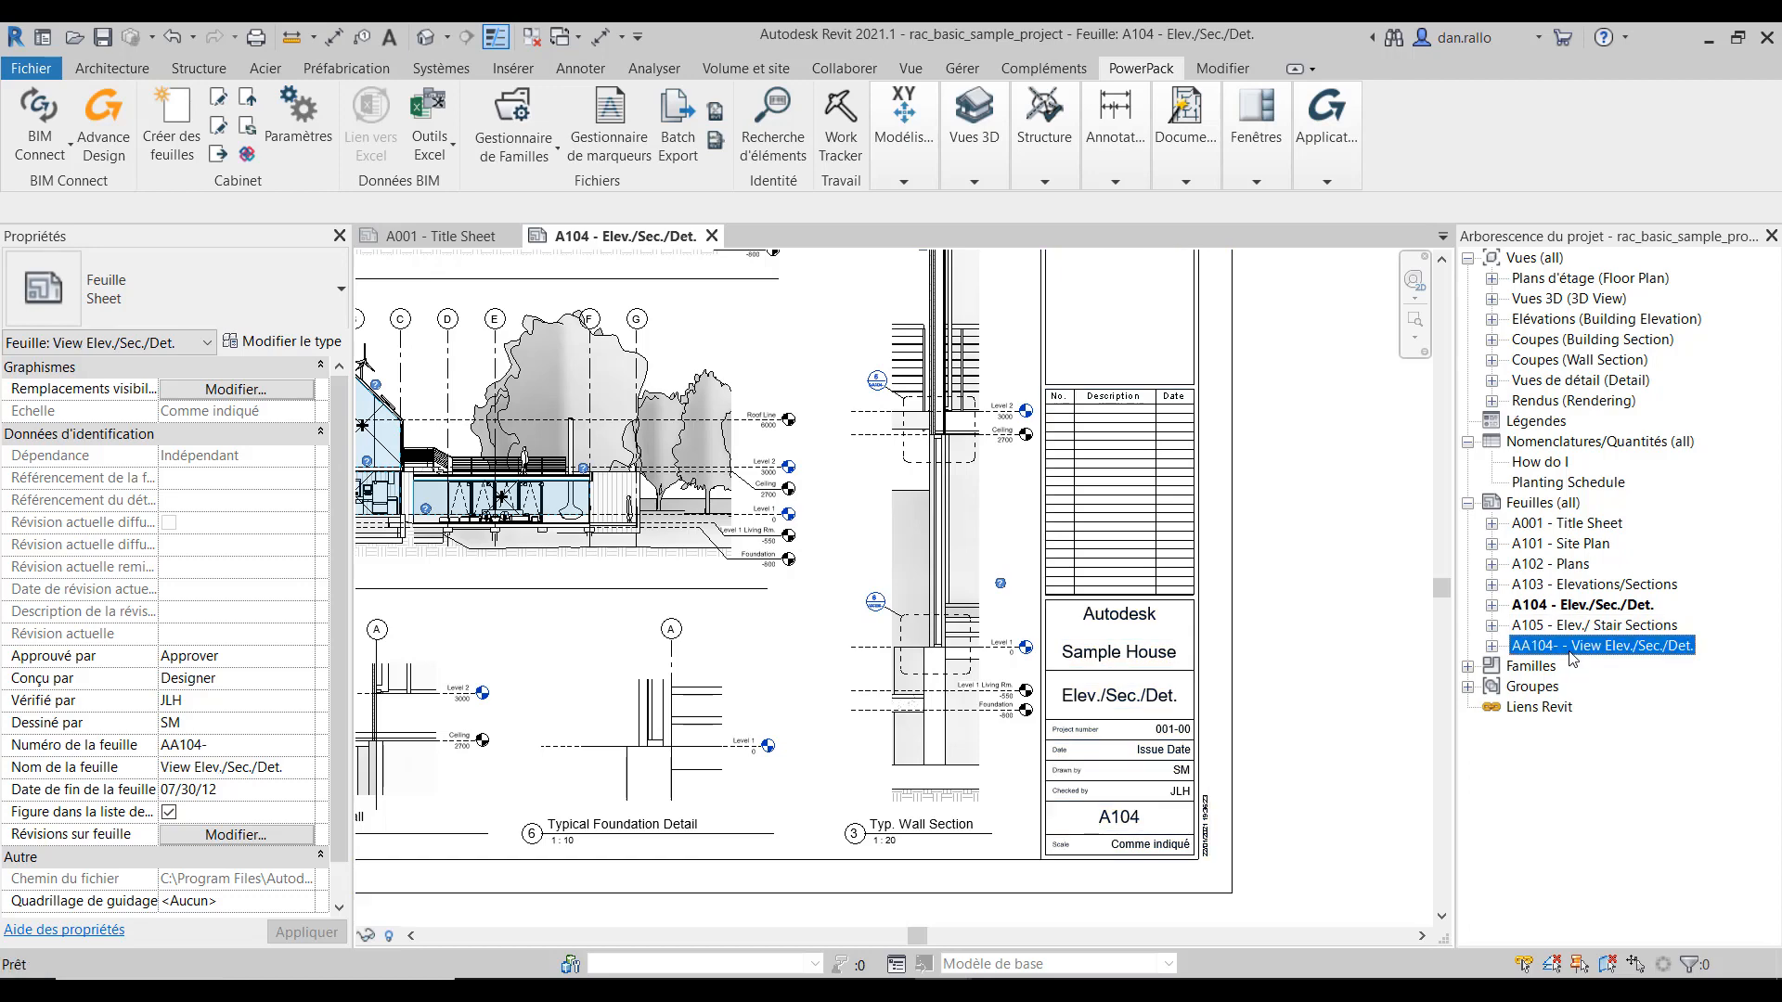
pyautogui.doubleClick(1503, 650)
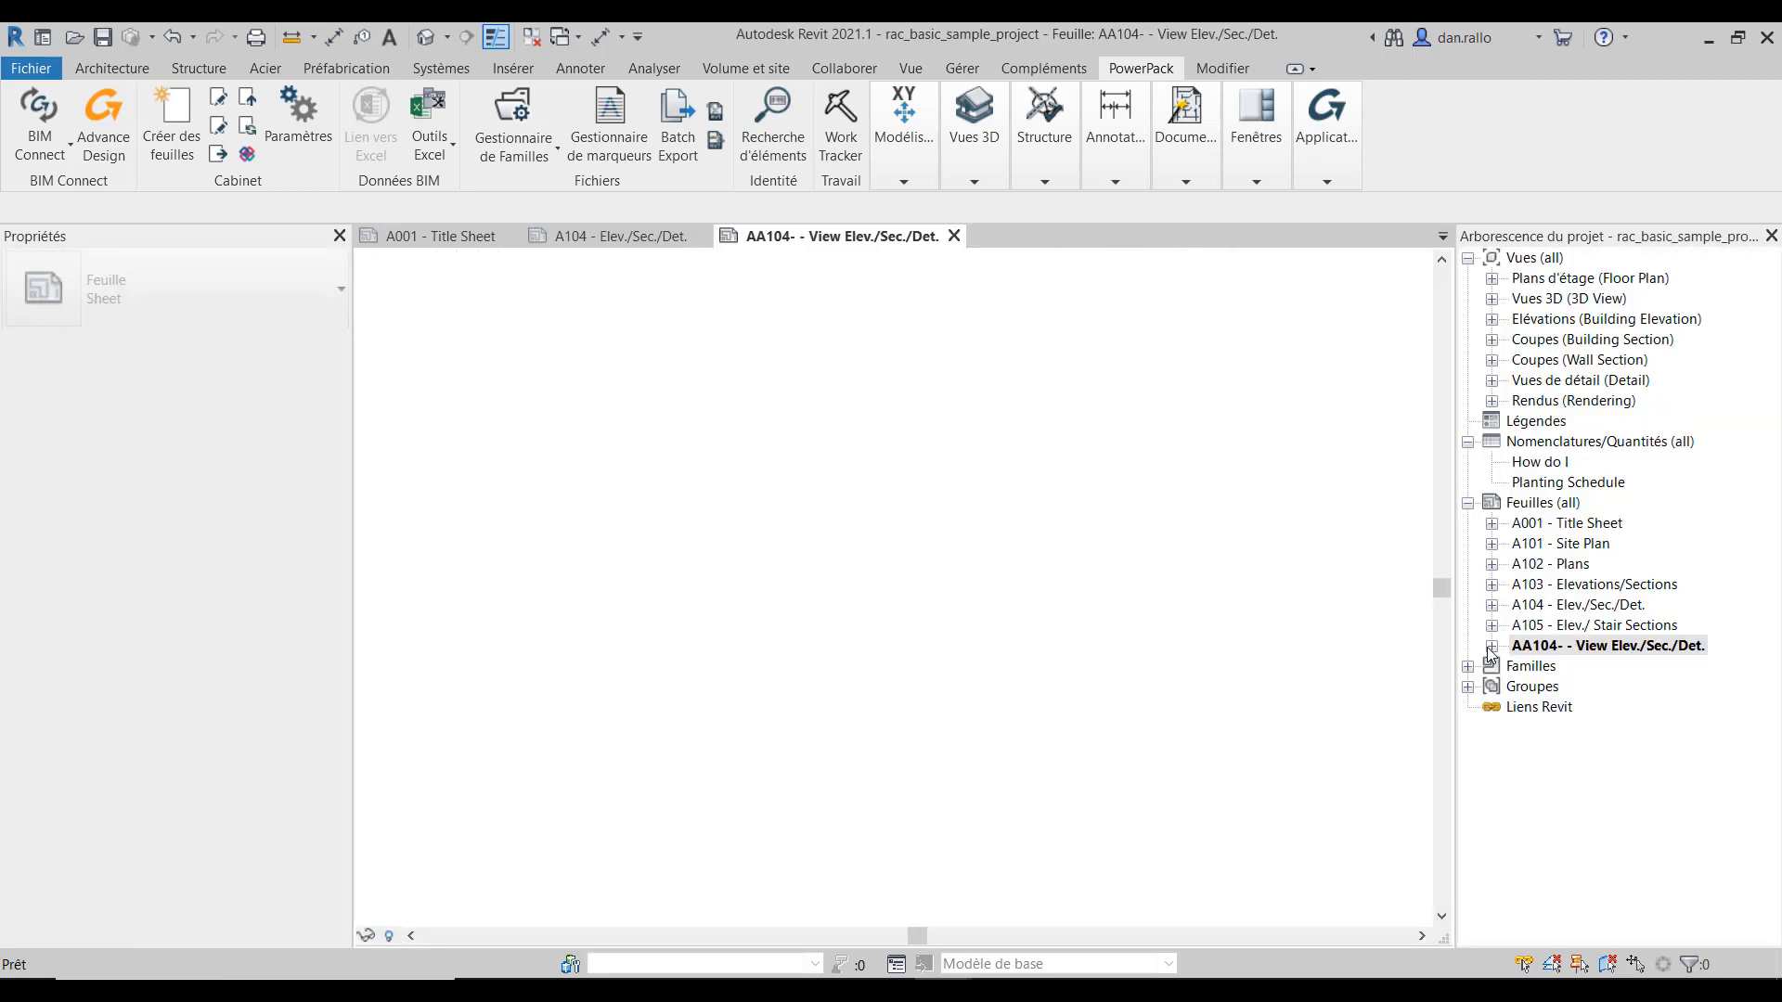
pyautogui.click(1492, 646)
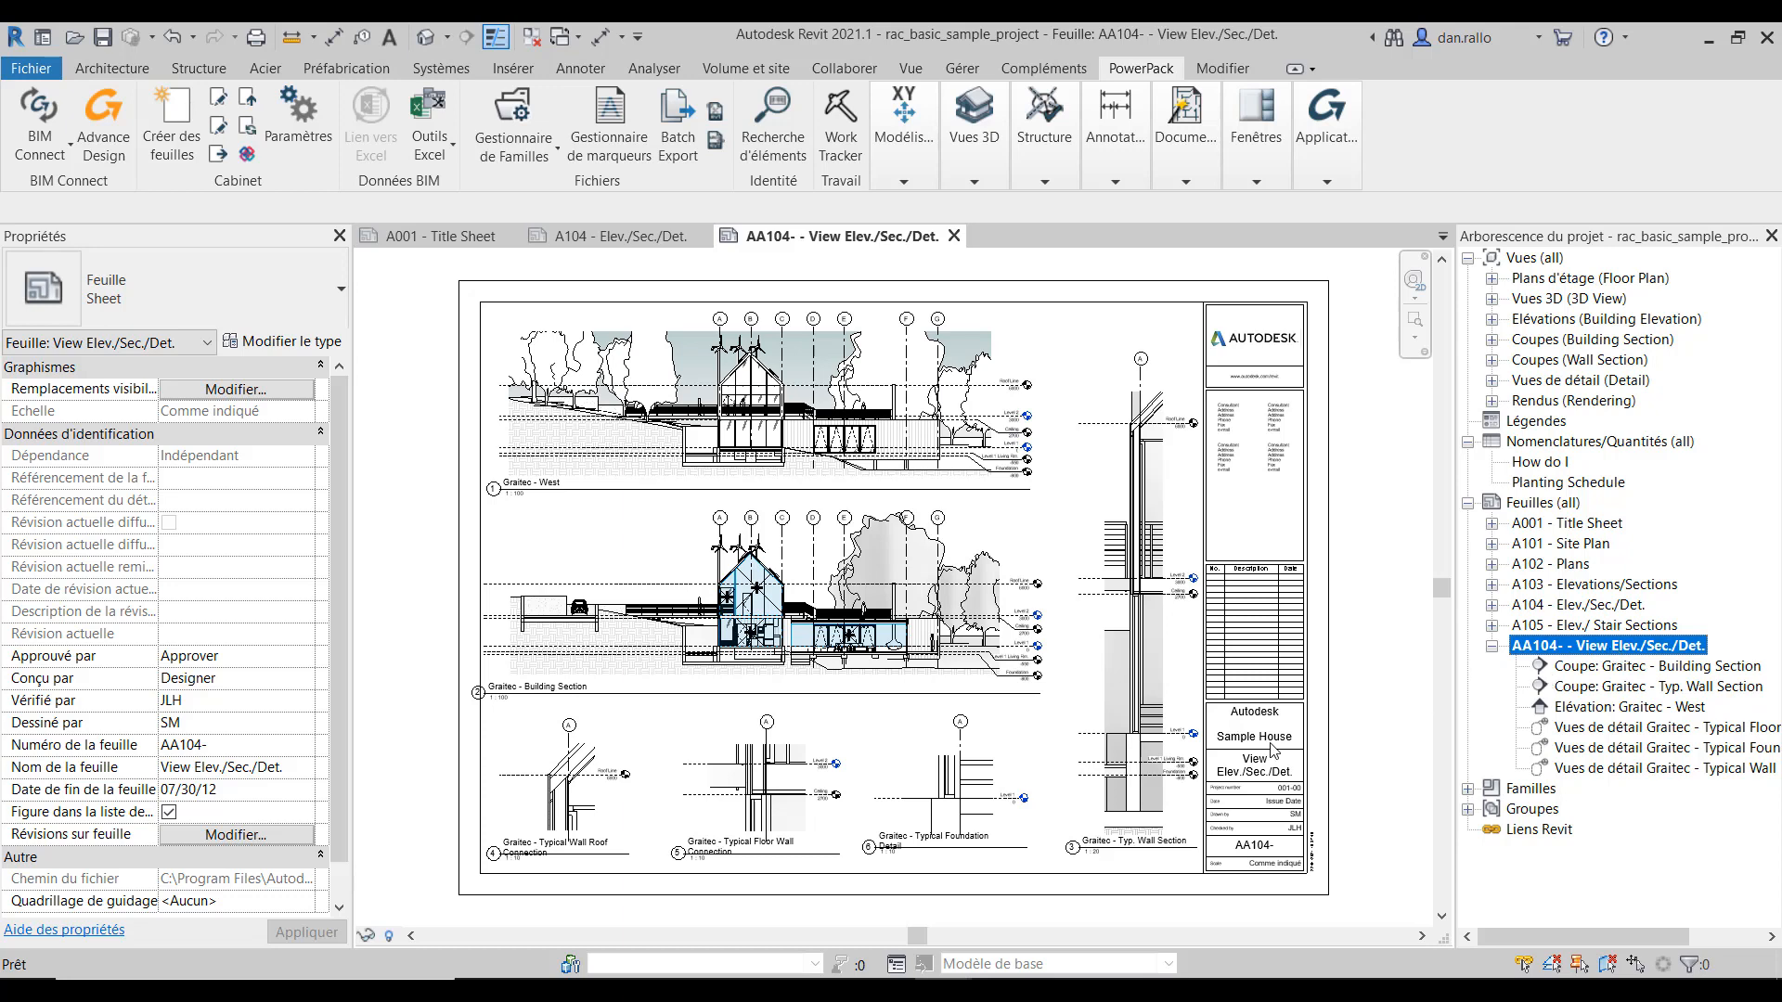
pyautogui.scroll(3, 1267, 750)
pyautogui.scroll(1, 1264, 752)
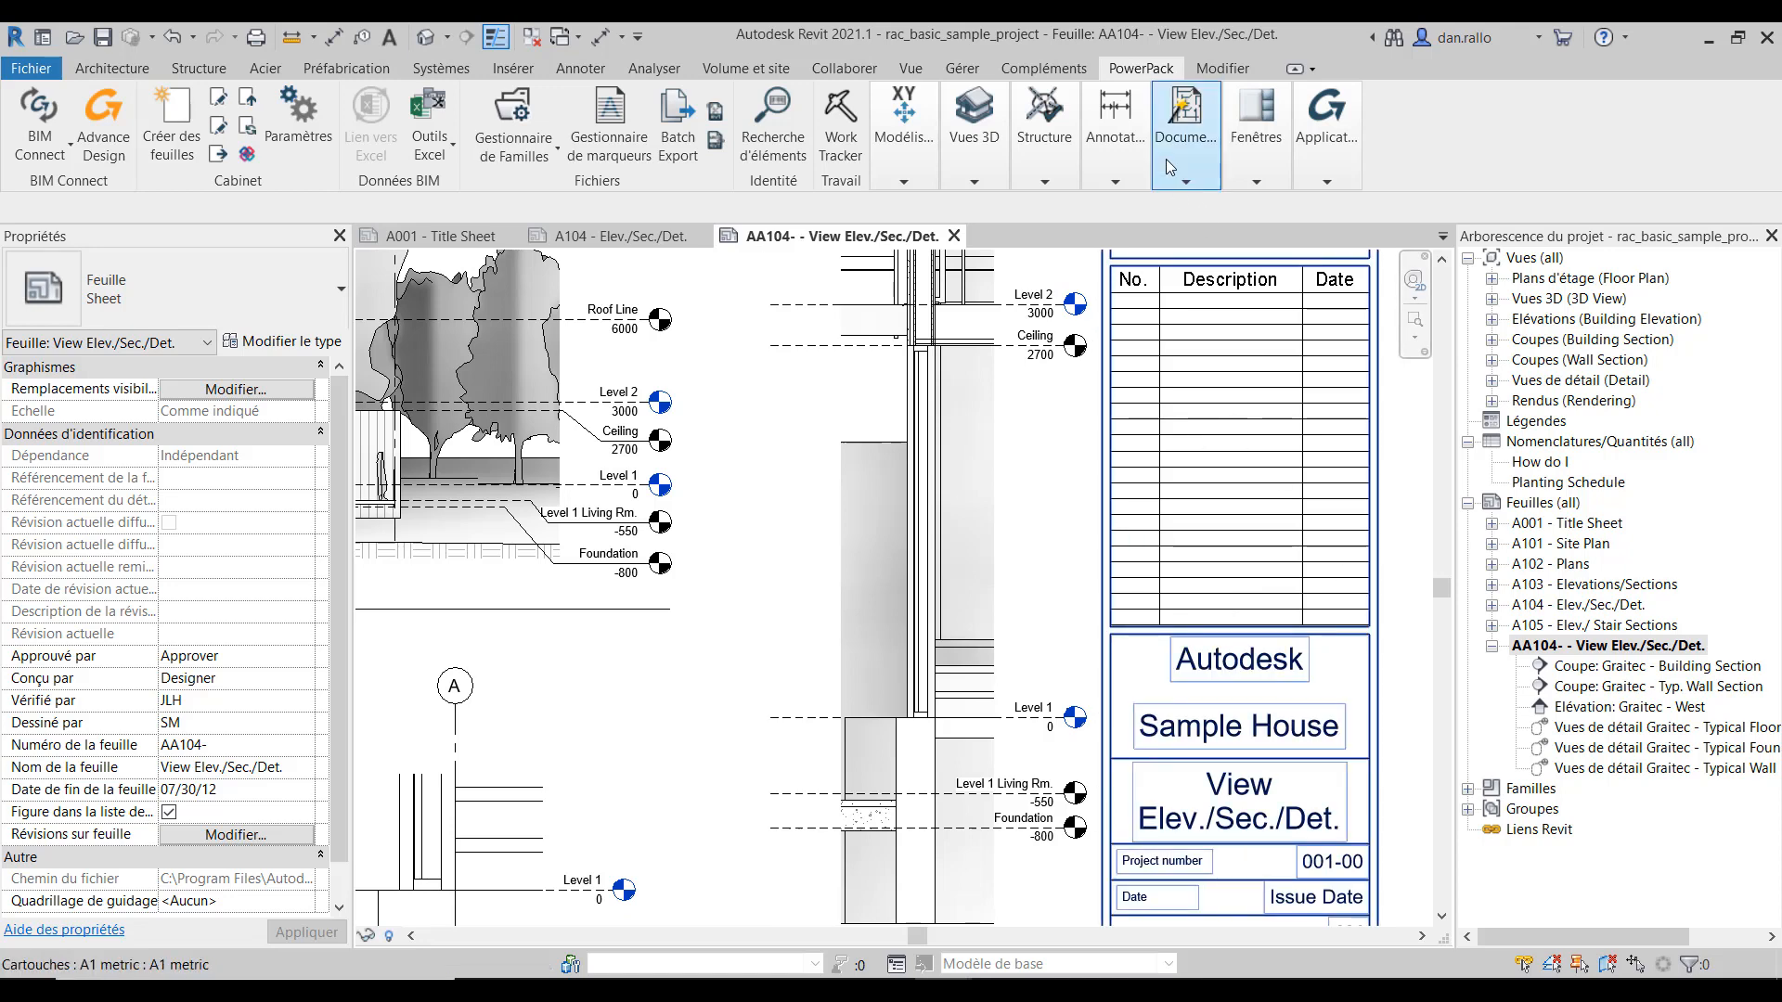
# Step: Display the alignment and placement options of PowerPack's Placer des vues tool
pyautogui.click(1193, 177)
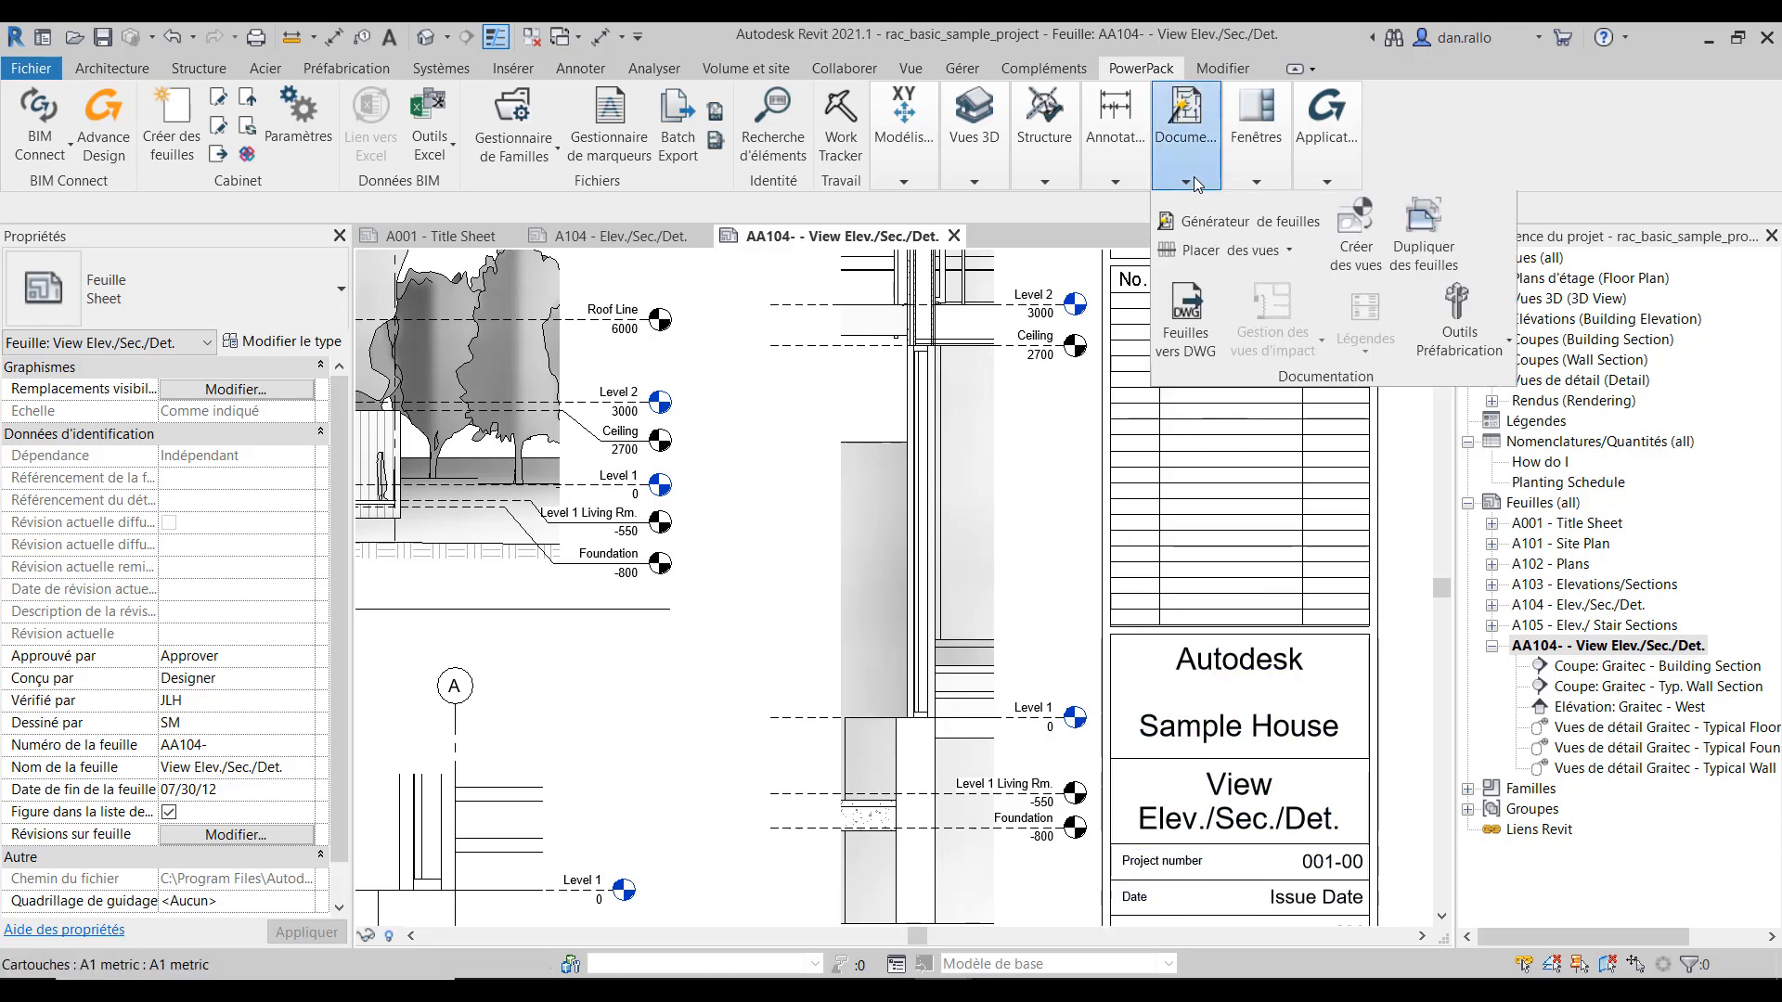
pyautogui.click(1287, 253)
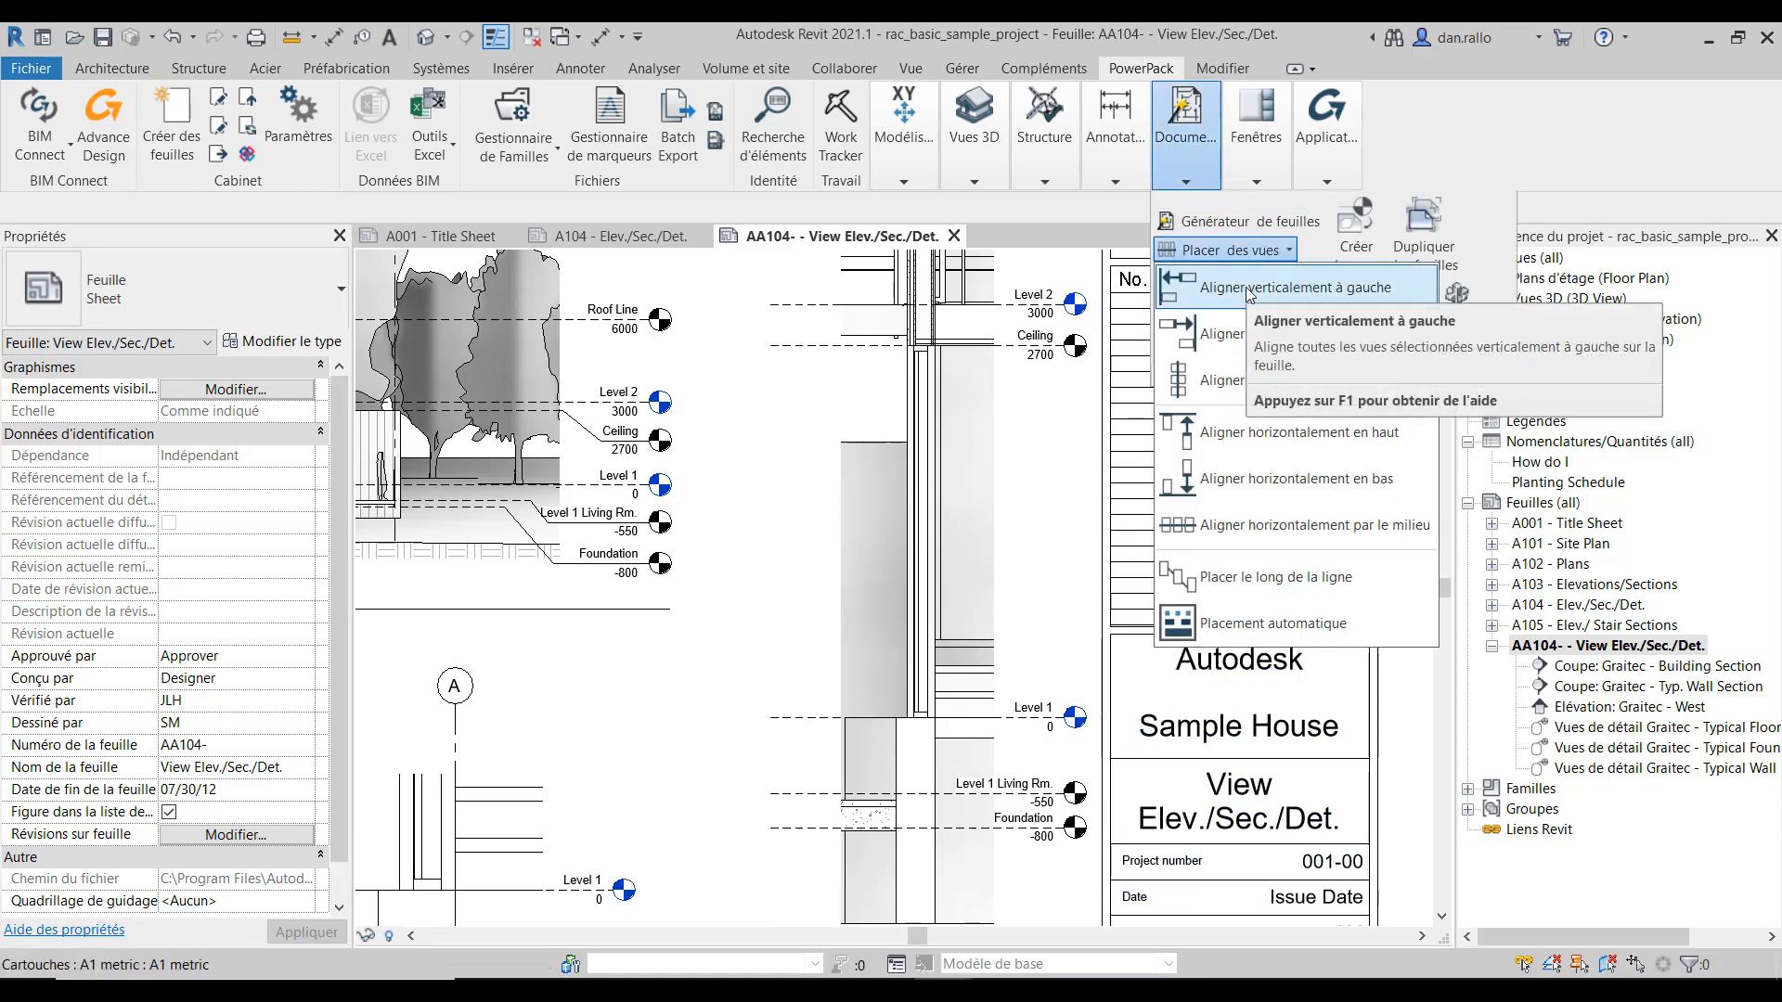